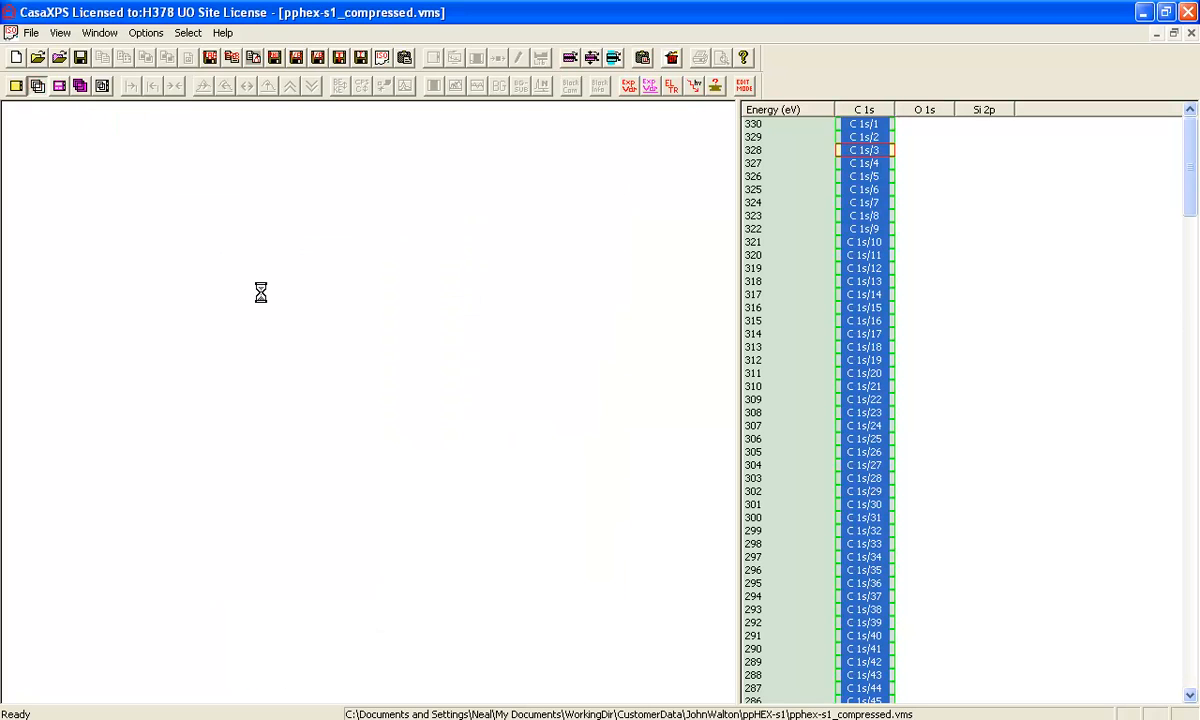
Step: Open Image Processing for the selected C 1s images and apply the Display Spectrum option in the colour scale settings
click(145, 32)
click(140, 162)
drag(423, 148, 753, 168)
click(884, 199)
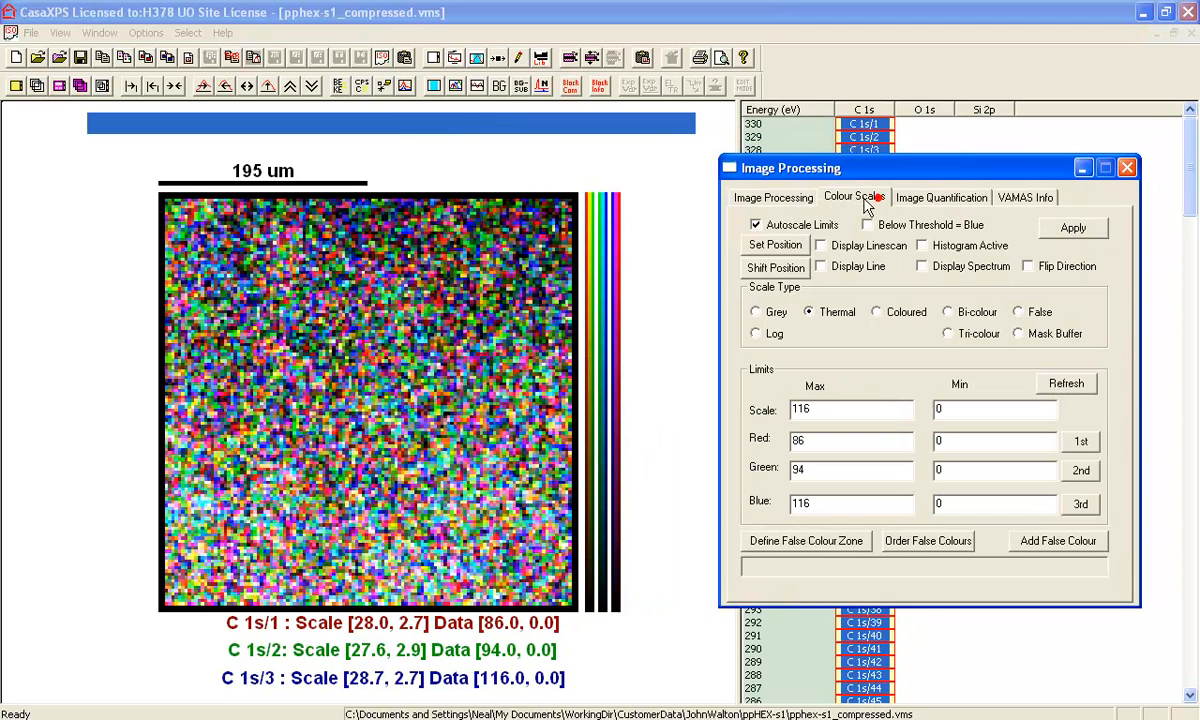
click(921, 266)
click(1073, 228)
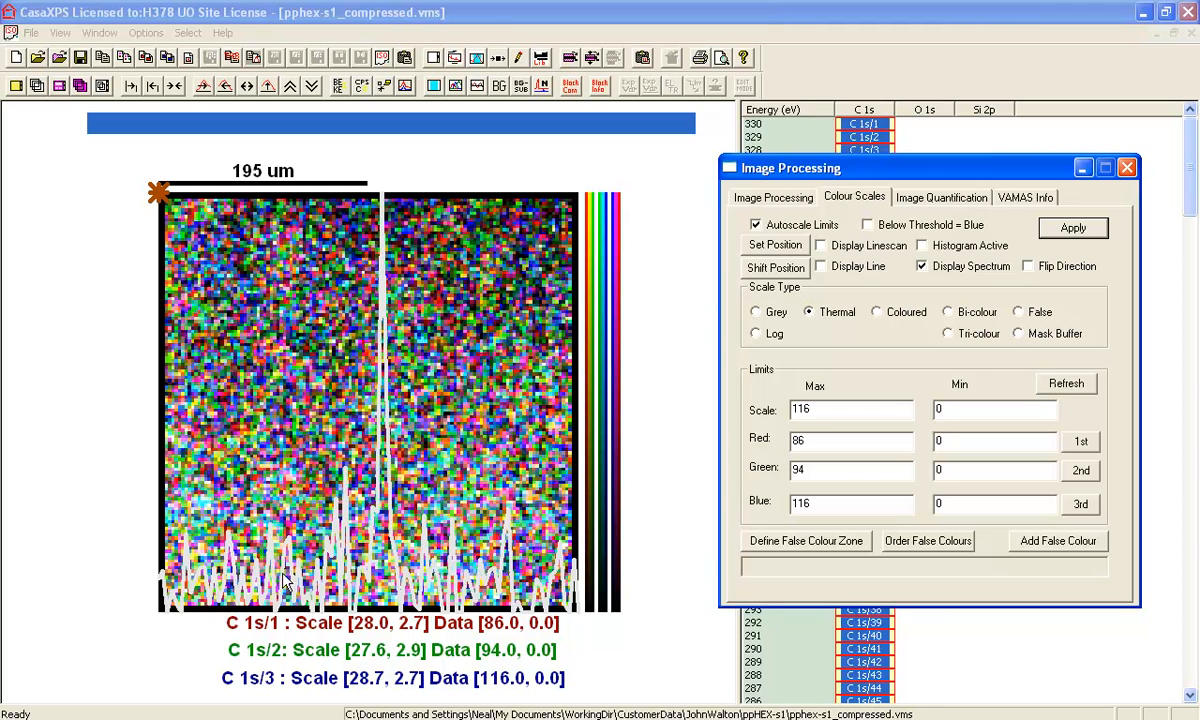
Step: Show the C 1s spectra at two individual pixels, one left of the image centre and one right of it
click(280, 373)
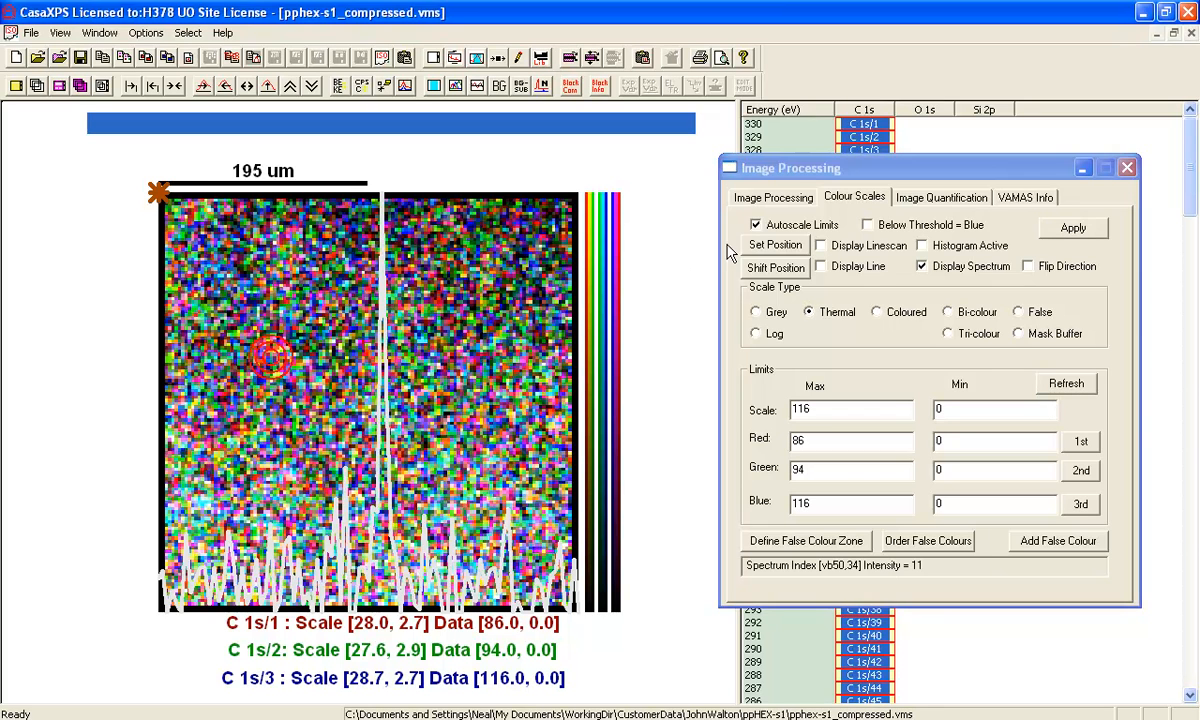
click(779, 246)
click(414, 301)
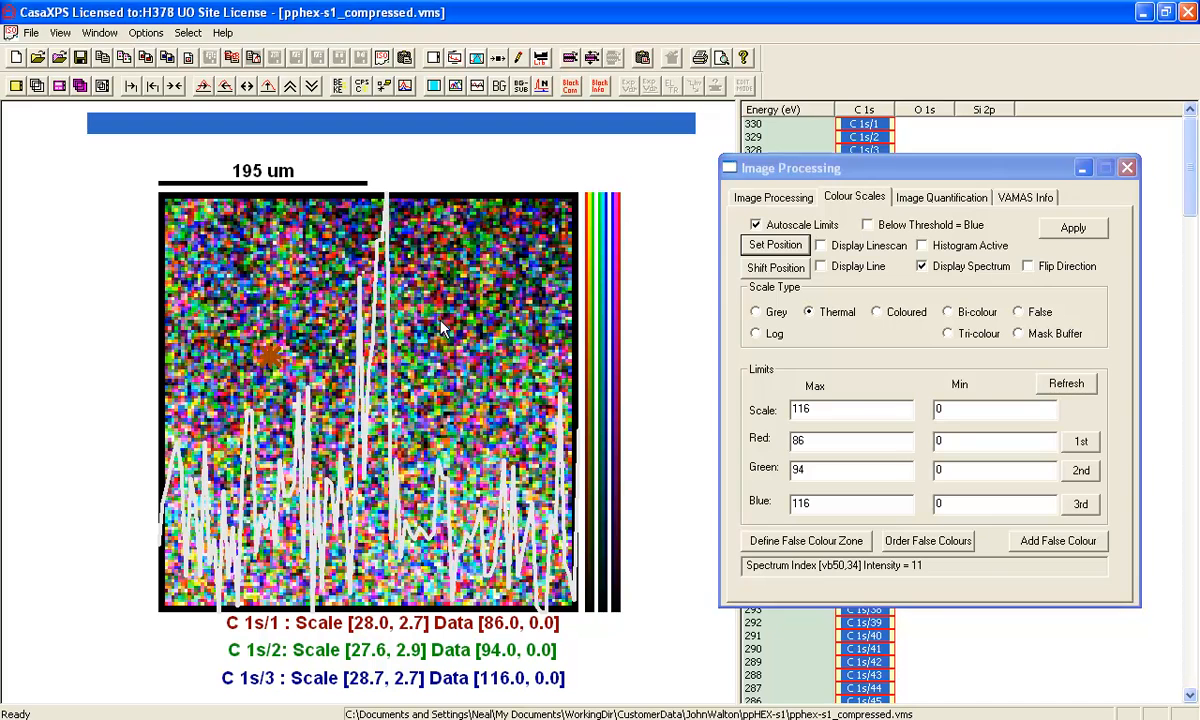
click(760, 246)
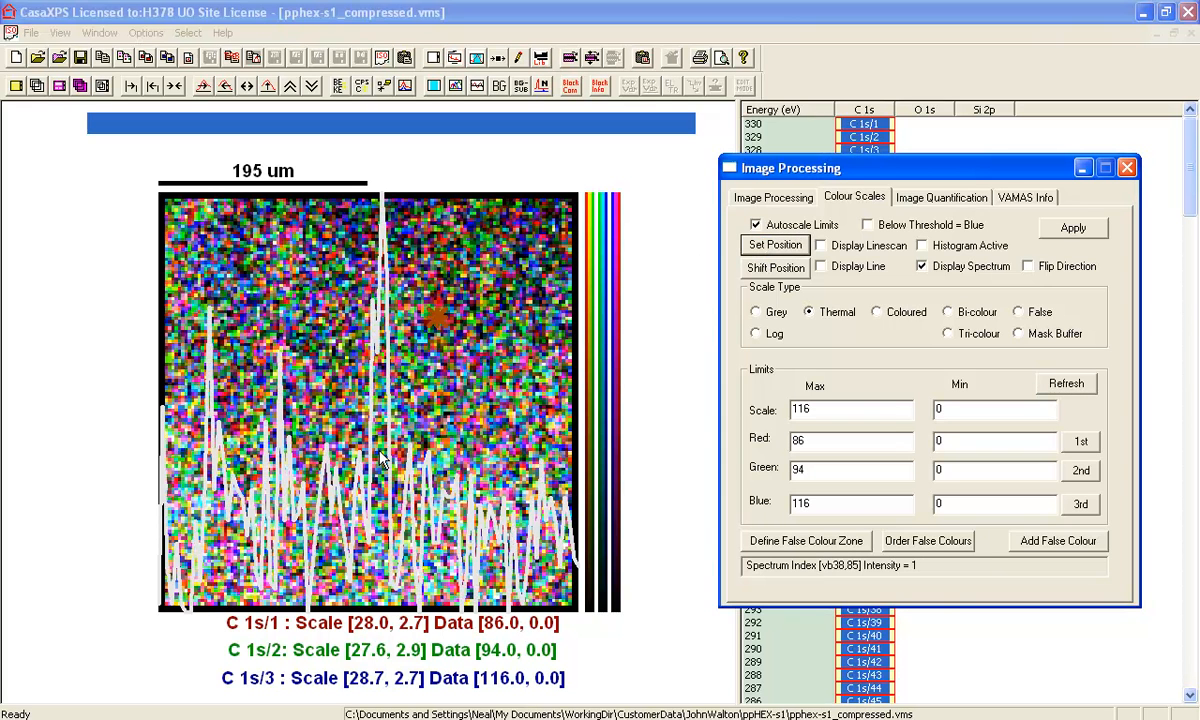
Step: Change the colour of the spectrum trace overlaid on the image to red in the tile display parameters
click(432, 57)
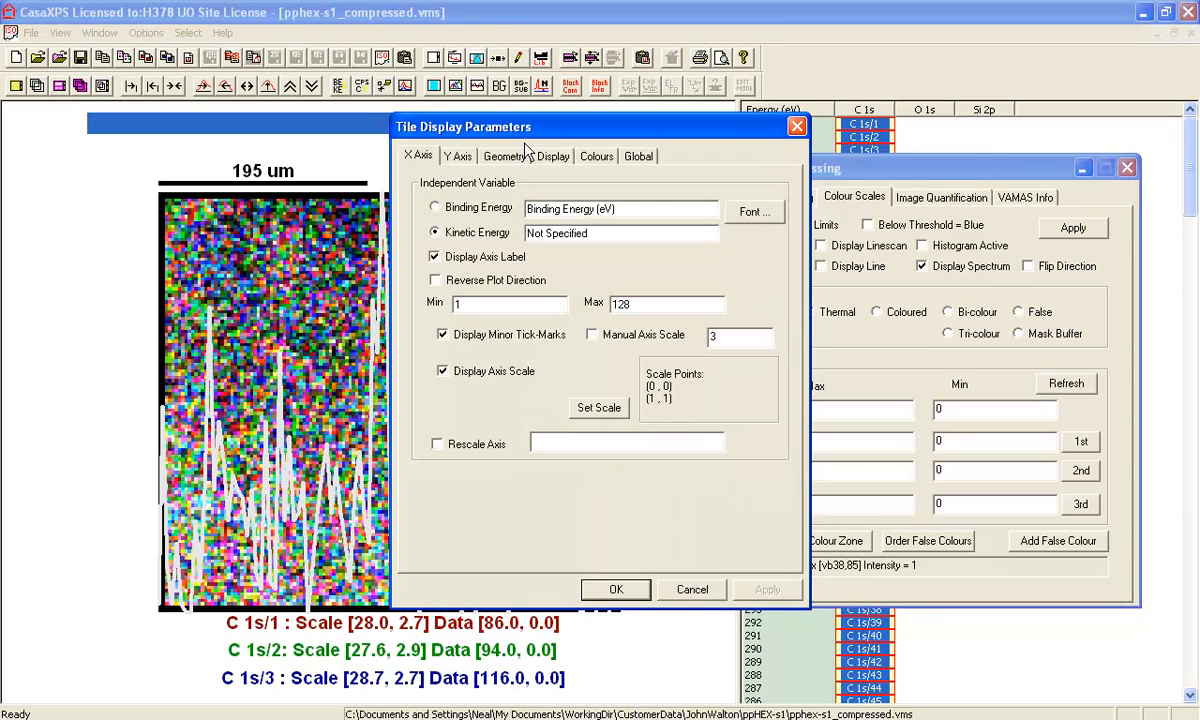
click(596, 156)
click(424, 262)
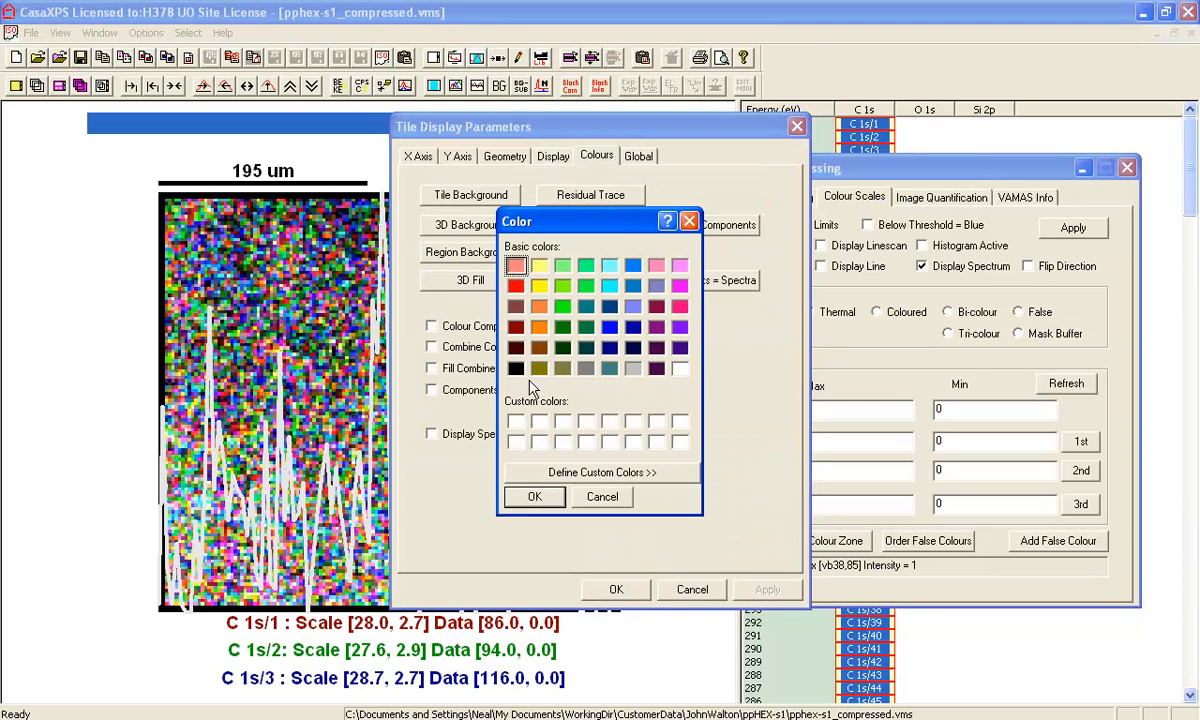
click(535, 497)
click(616, 589)
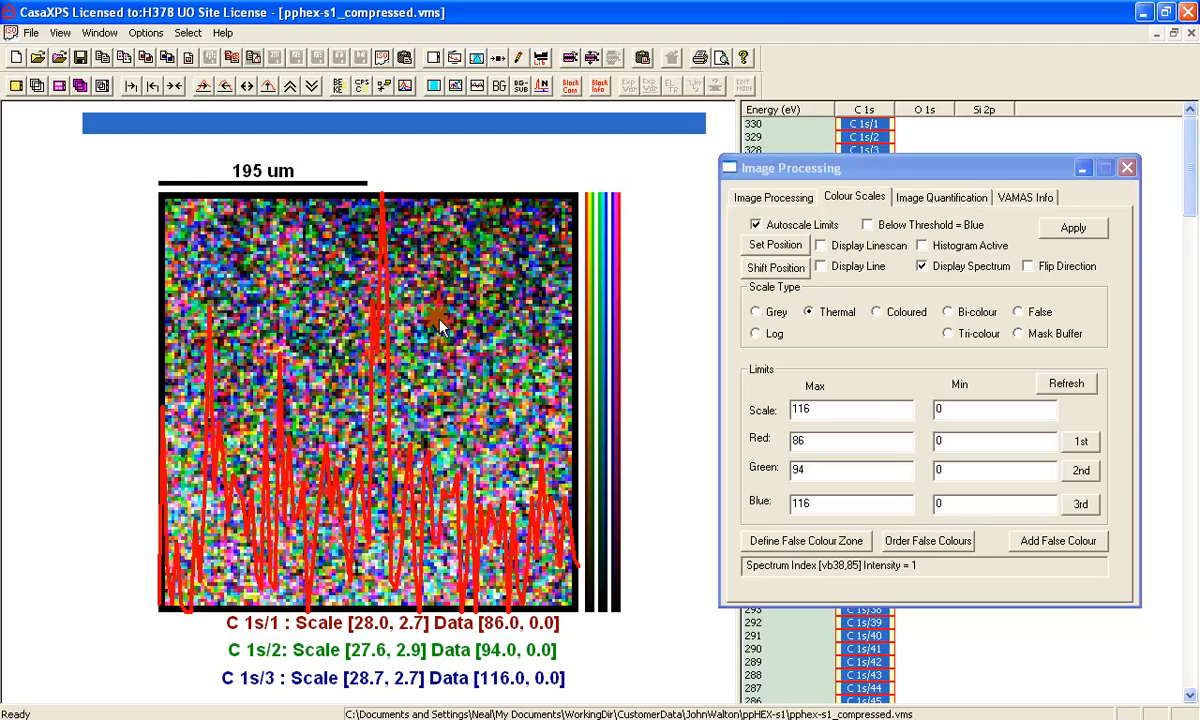
Step: Display the summed spectrum from a box covering most of the image, first for C 1s, O 1s and Si 2p in turn
drag(175, 225, 541, 581)
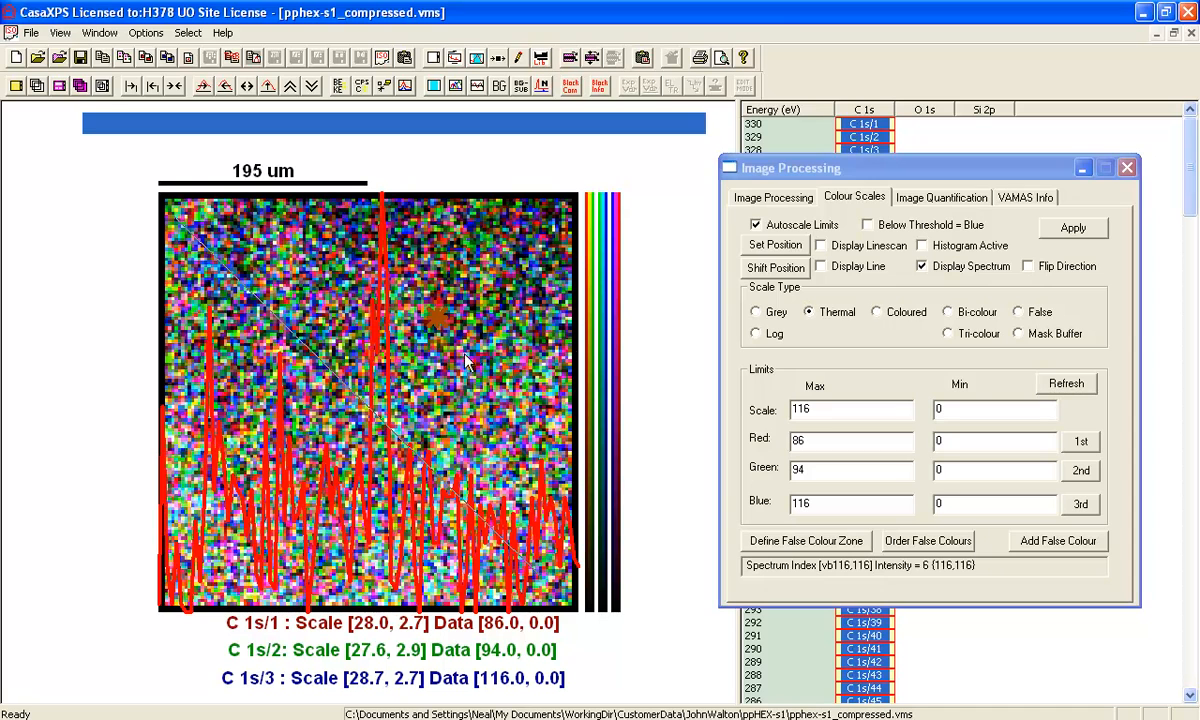
click(776, 246)
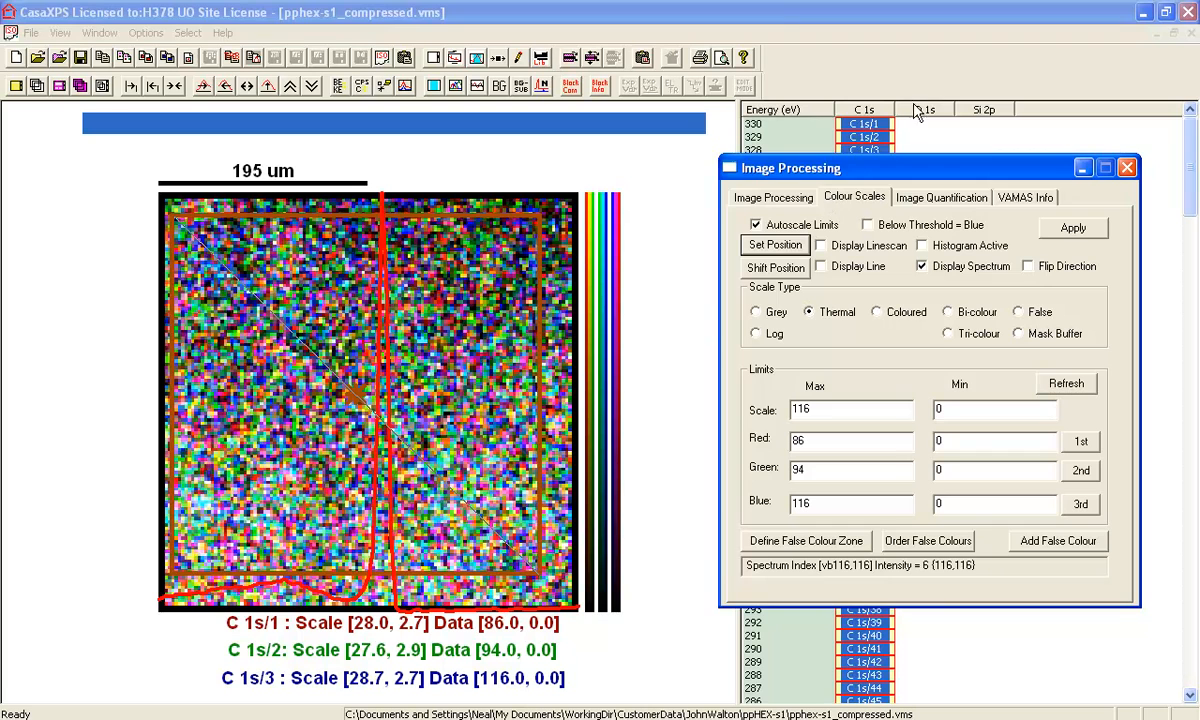
click(864, 108)
click(37, 88)
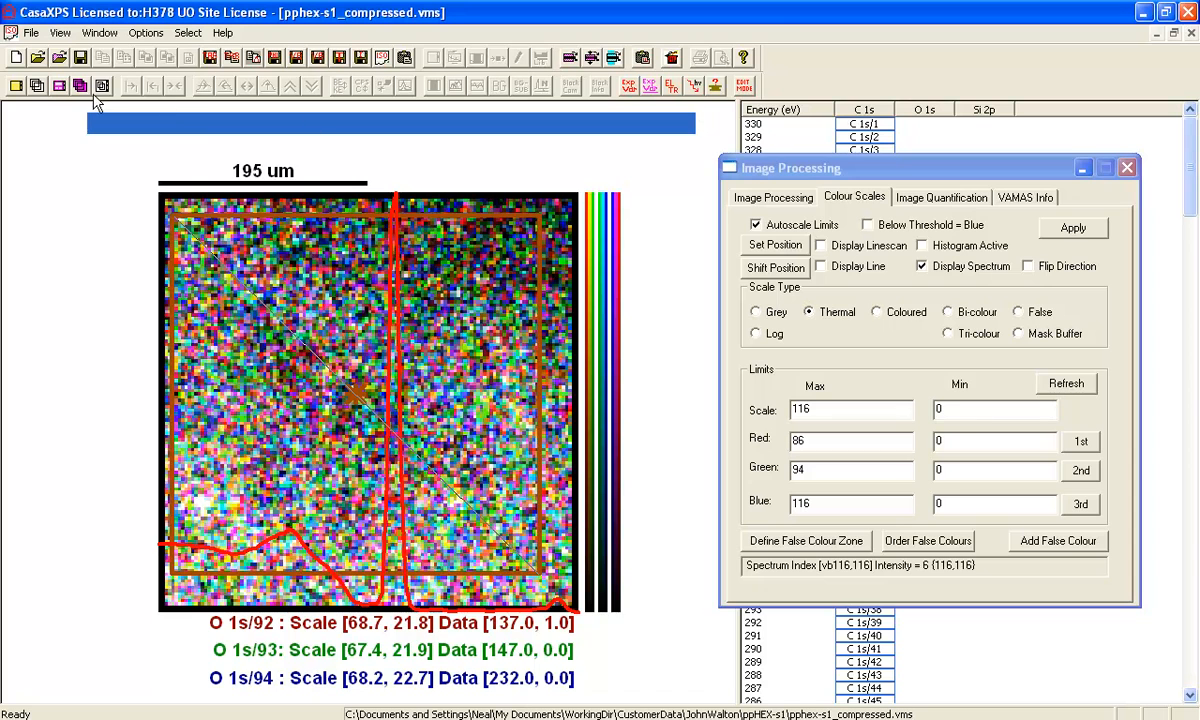
click(40, 86)
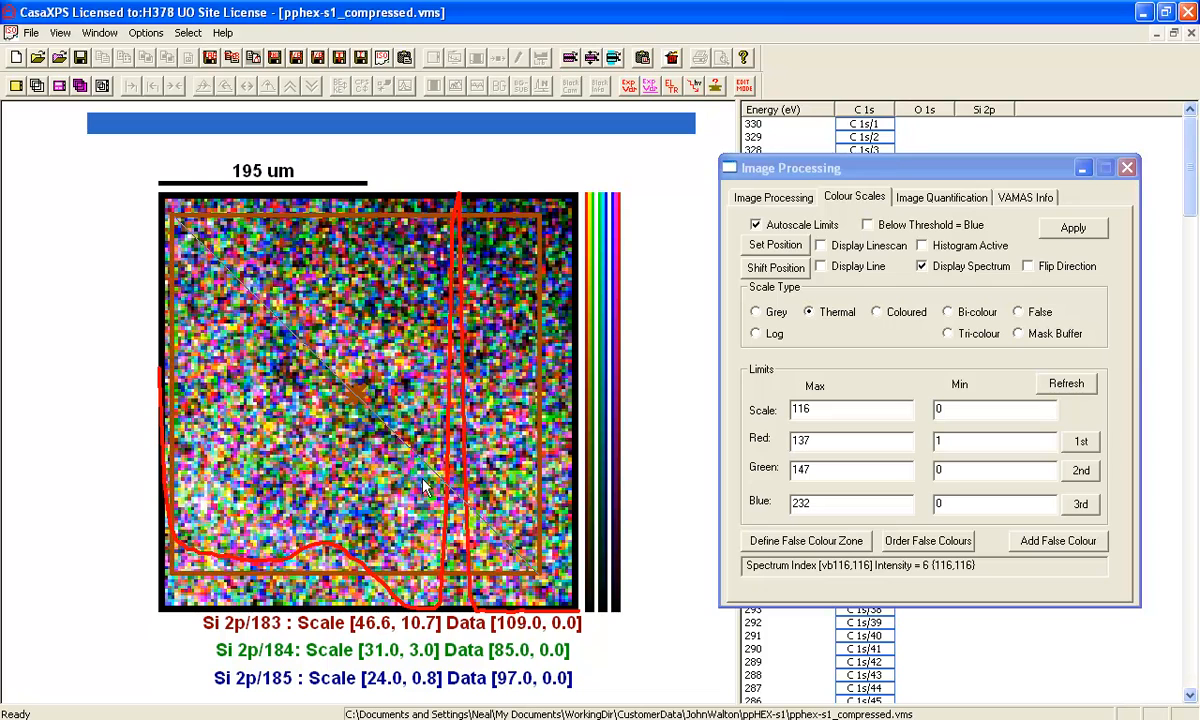
click(776, 245)
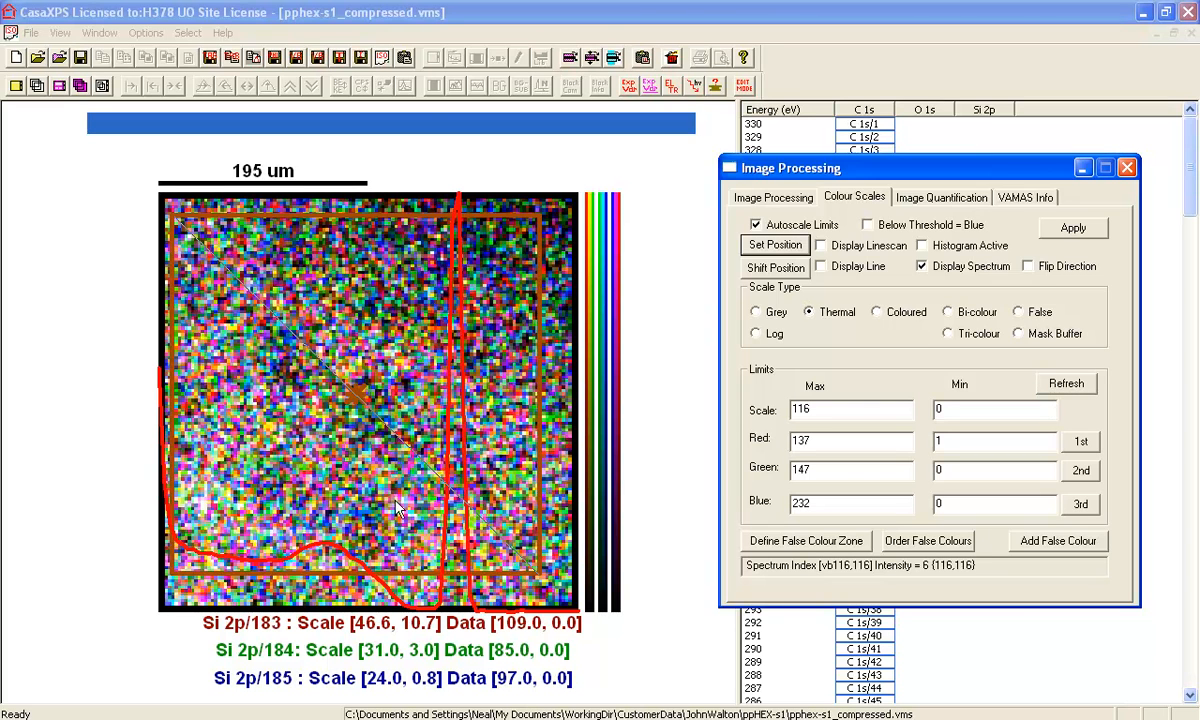
Step: Display the C 1s images again and set the spectrum position to a single pixel above the image centre
click(850, 109)
click(36, 85)
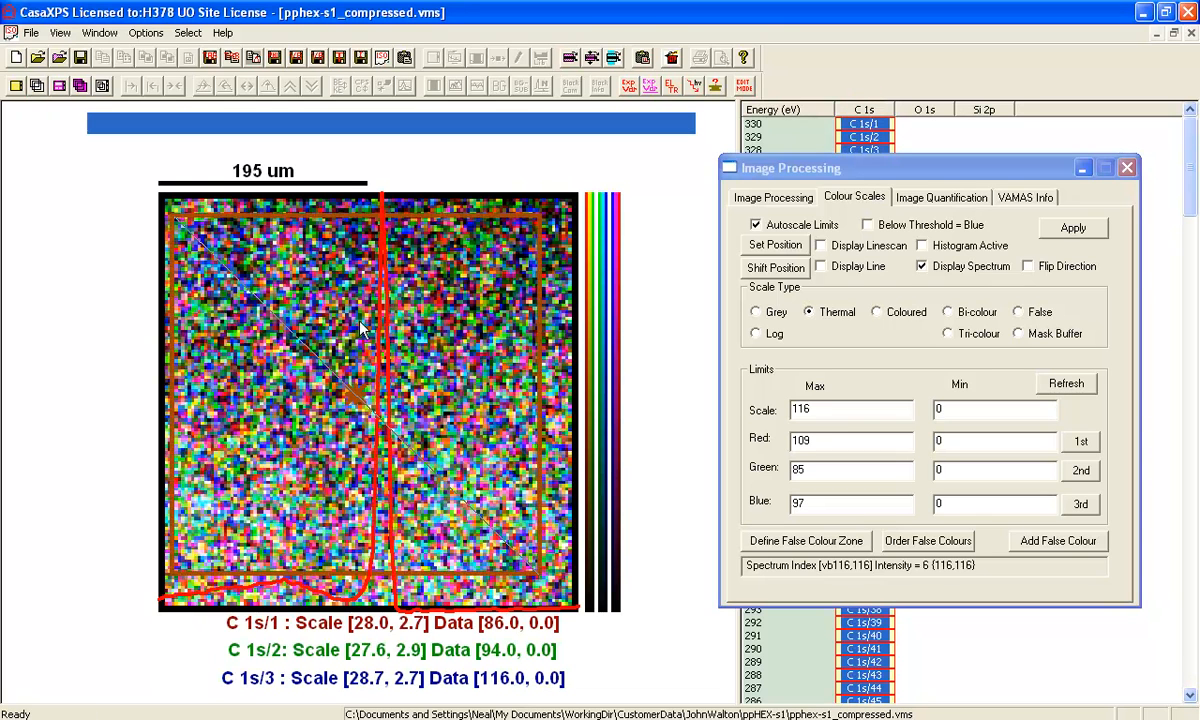
click(322, 308)
click(775, 244)
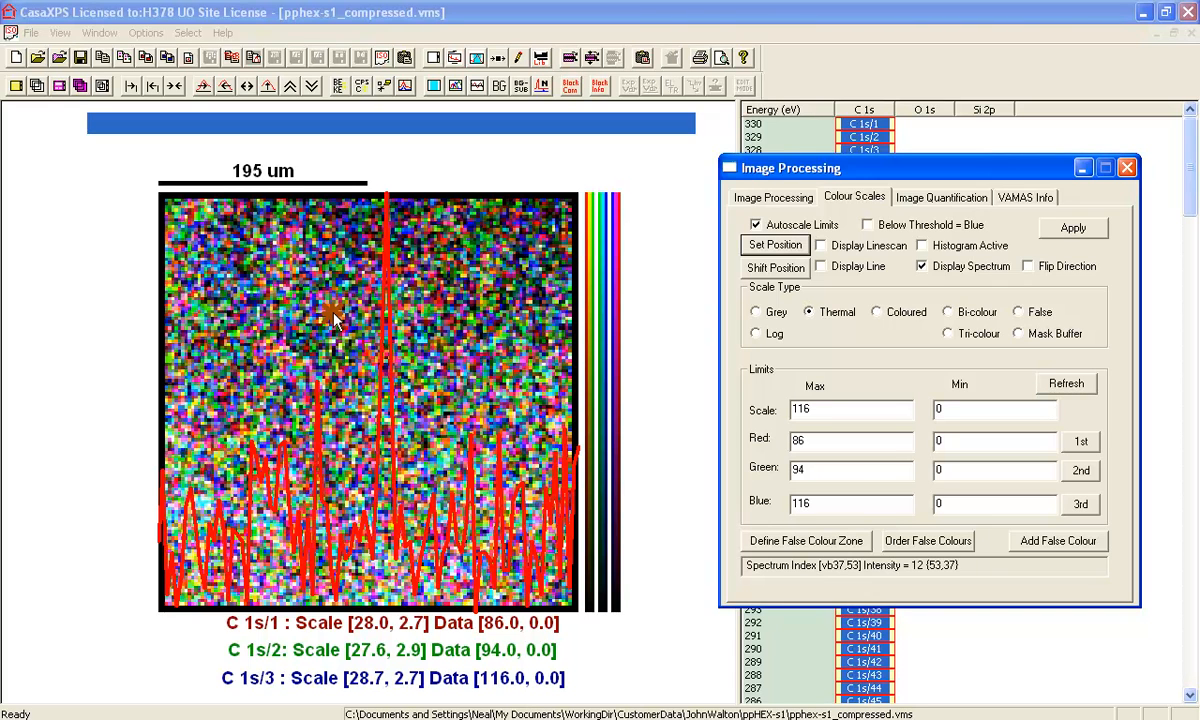
Step: Overlay the C 1s, O 1s and Si 2p images and run Filter Outliers on them with 70 and 5 iterations
click(765, 197)
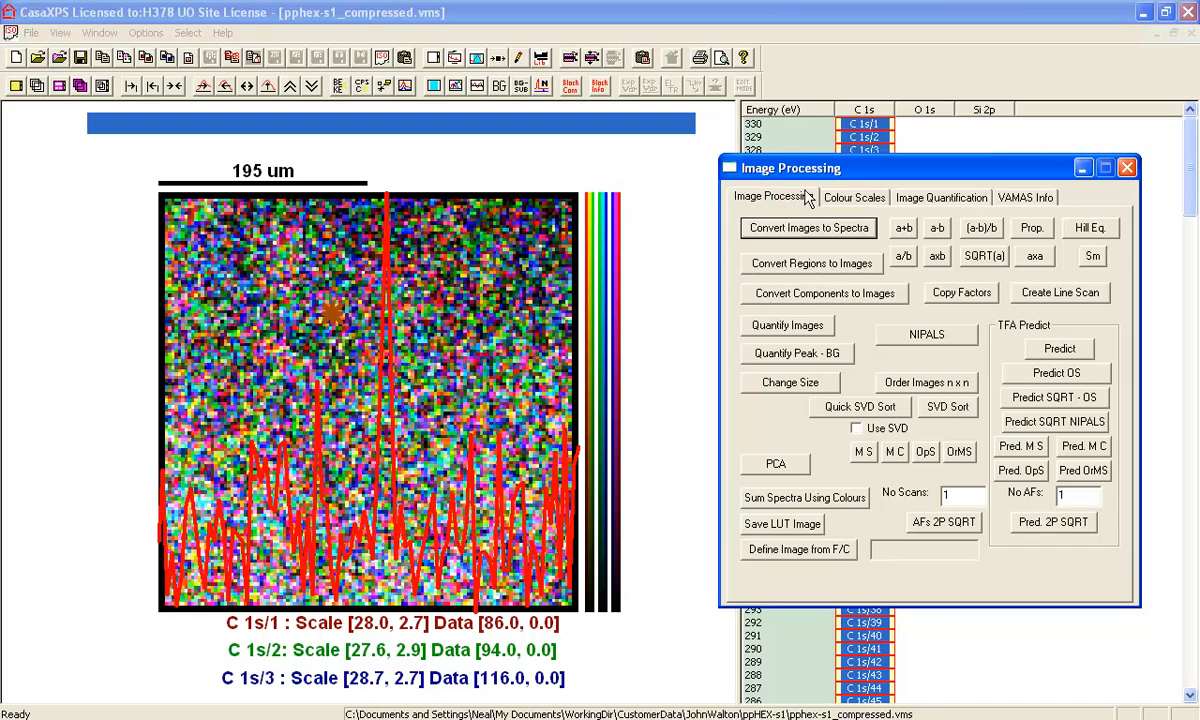
click(918, 197)
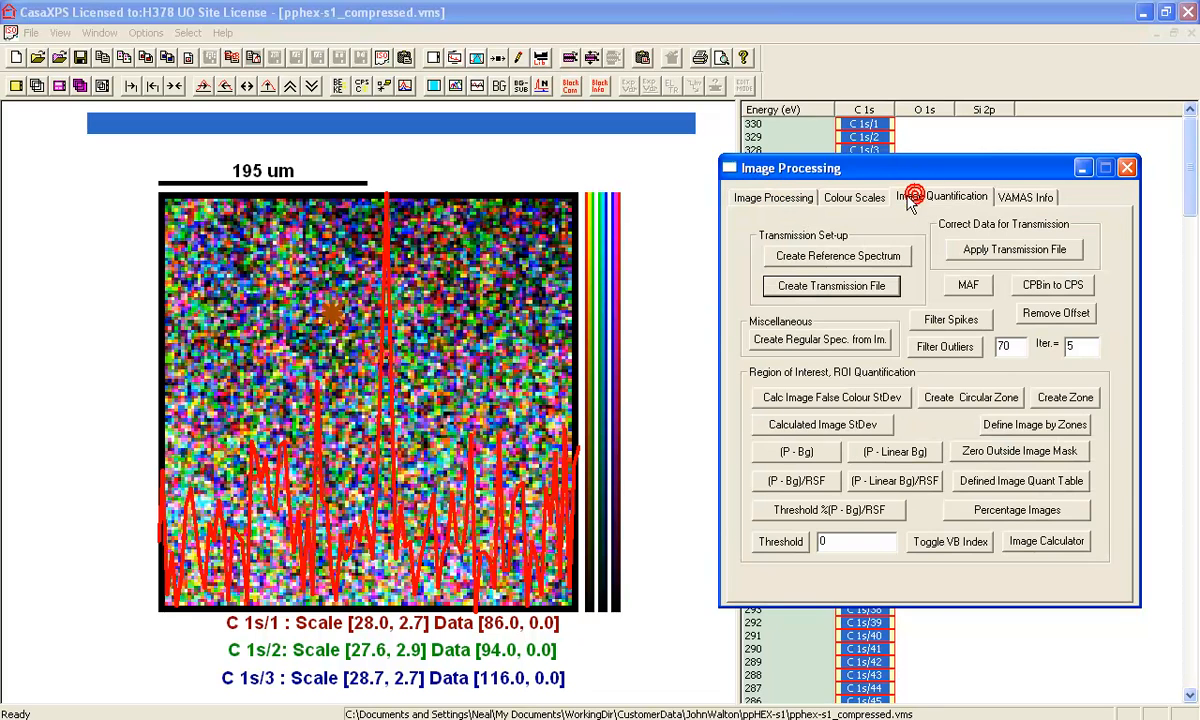
drag(940, 176, 978, 172)
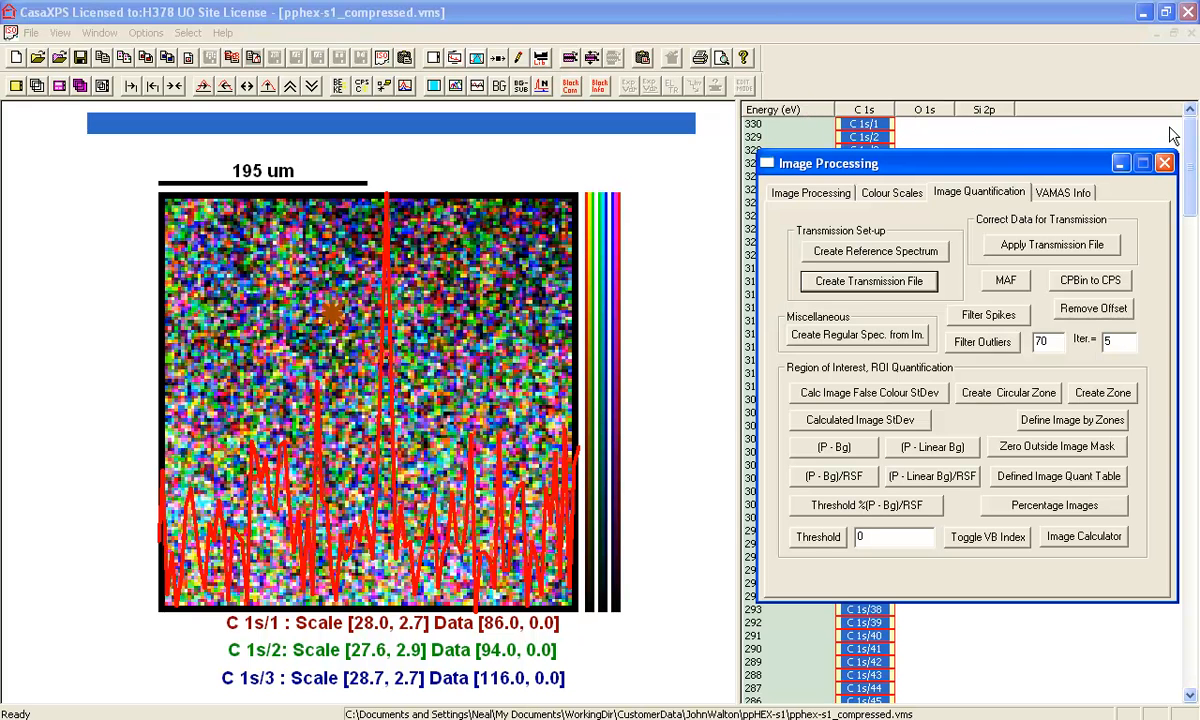
click(770, 106)
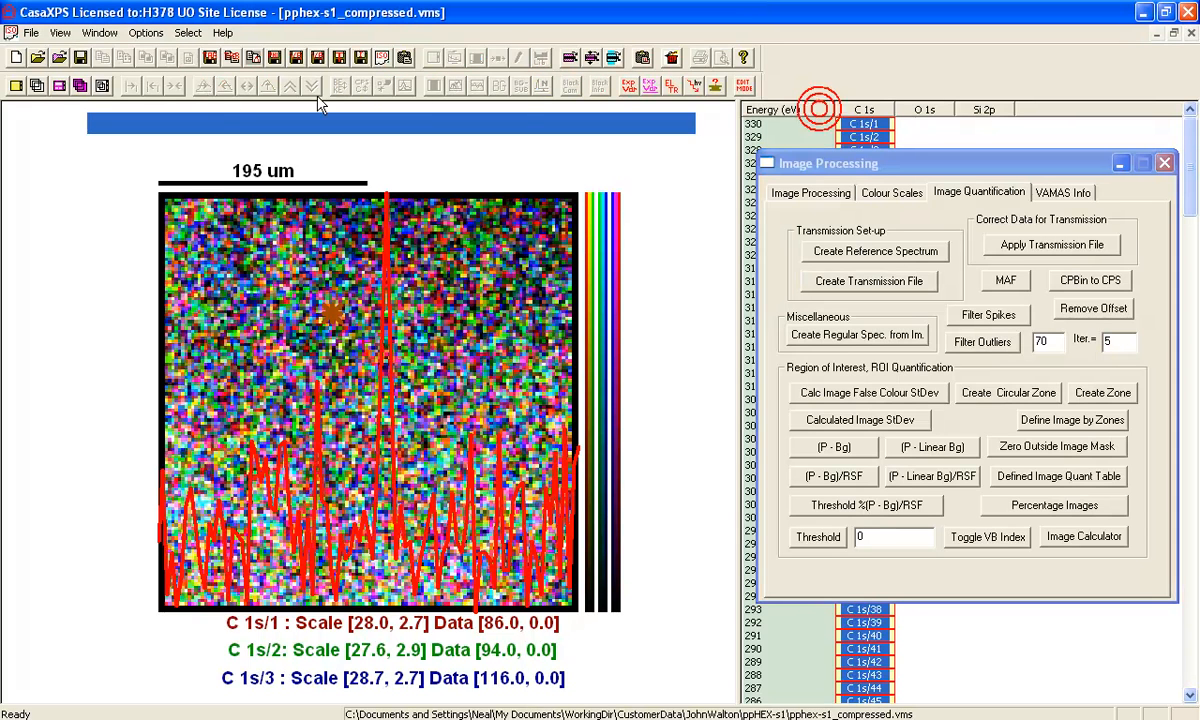
click(37, 85)
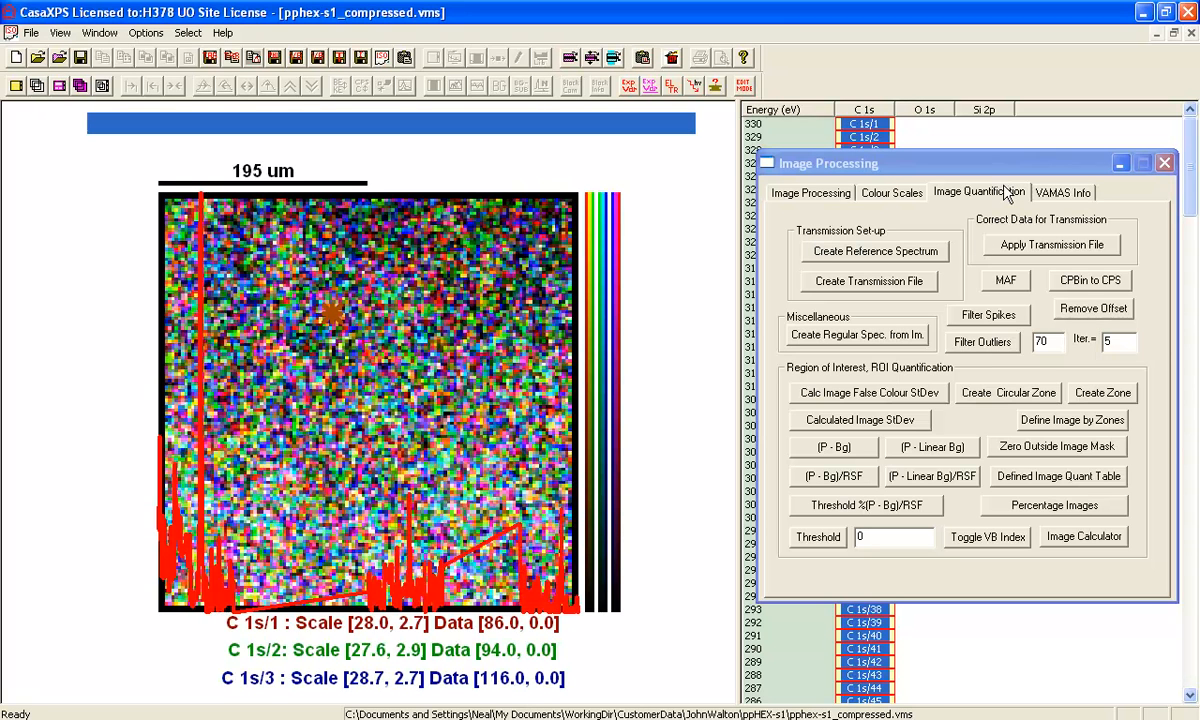
click(940, 174)
click(964, 344)
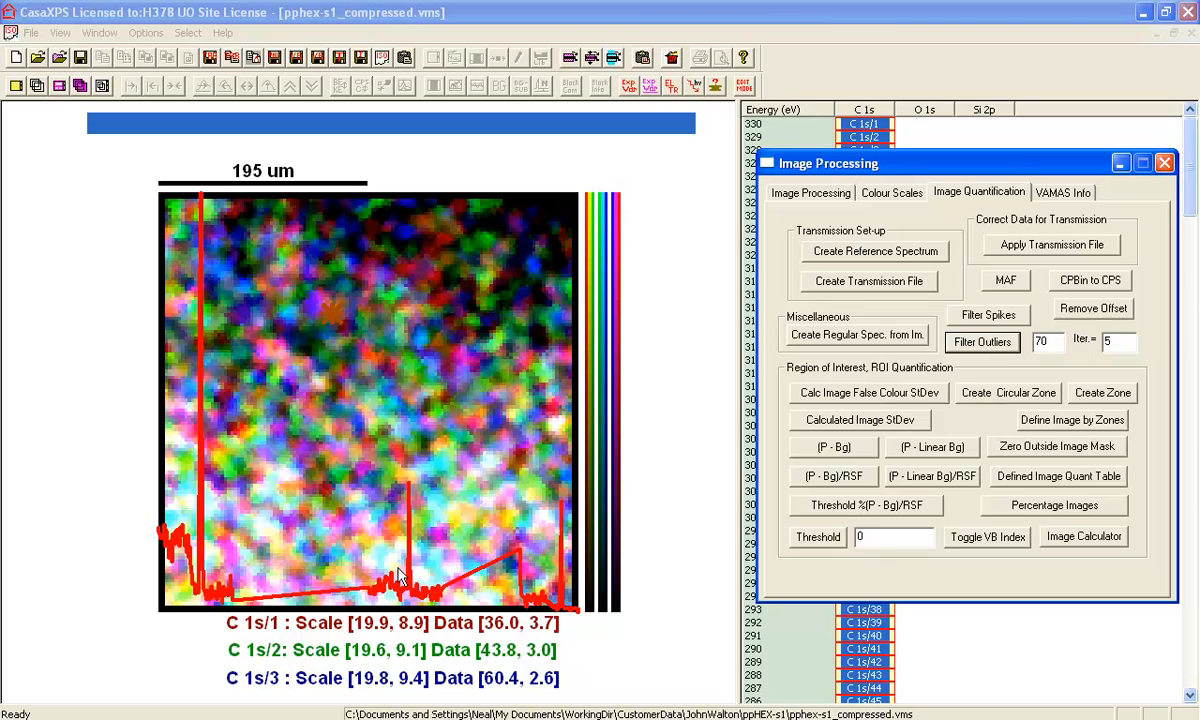
Step: Examine the filtered pixel spectrum for the C 1s images alone, and return to the overlay of all three regions
click(872, 105)
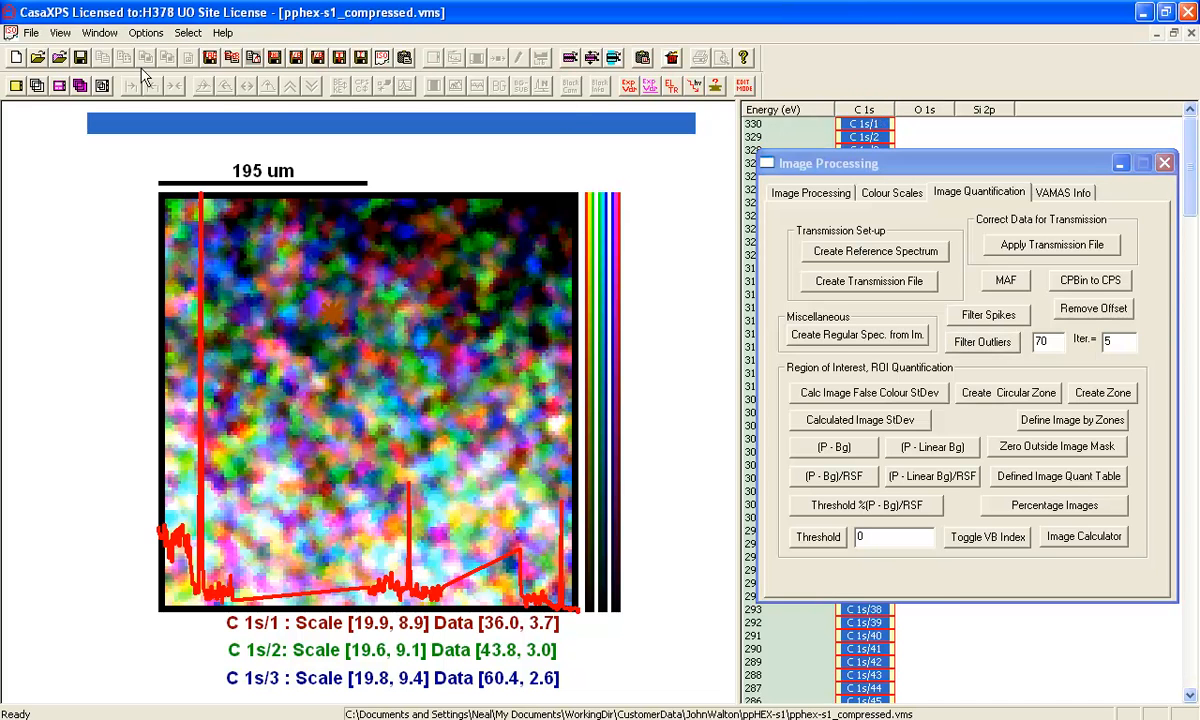
click(212, 548)
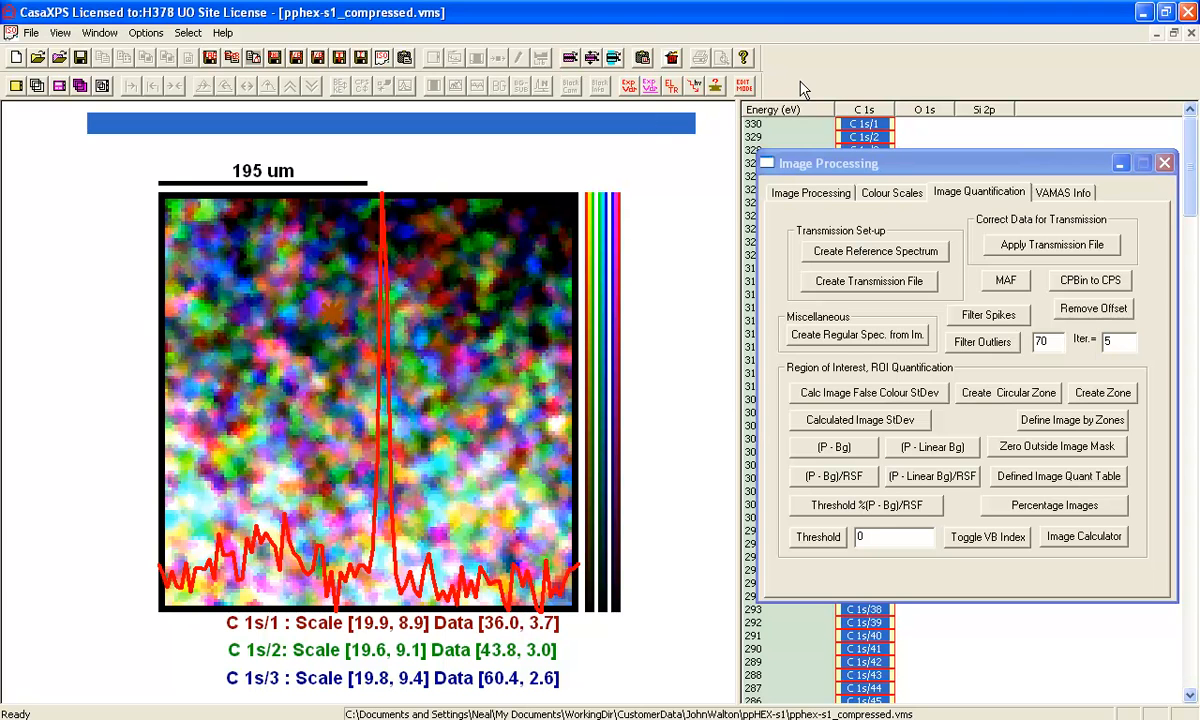
click(790, 112)
click(33, 80)
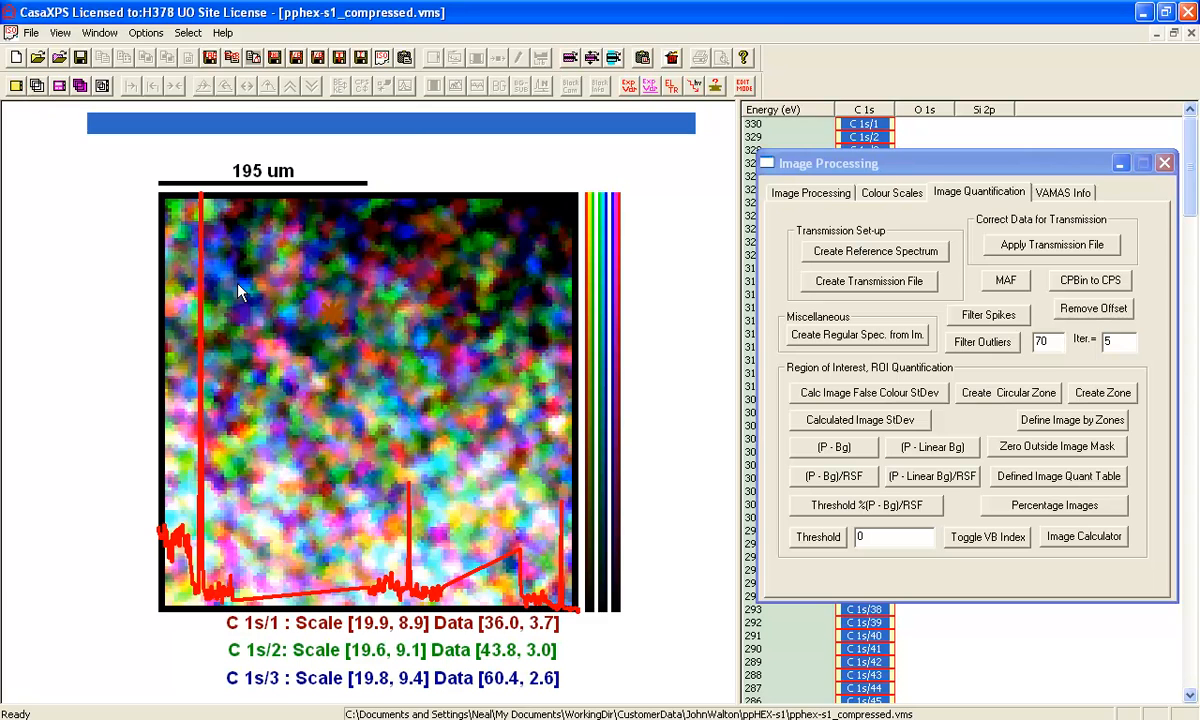
Step: Create a new experiment file and copy the filtered C 1s, O 1s and Si 2p images into it
click(16, 57)
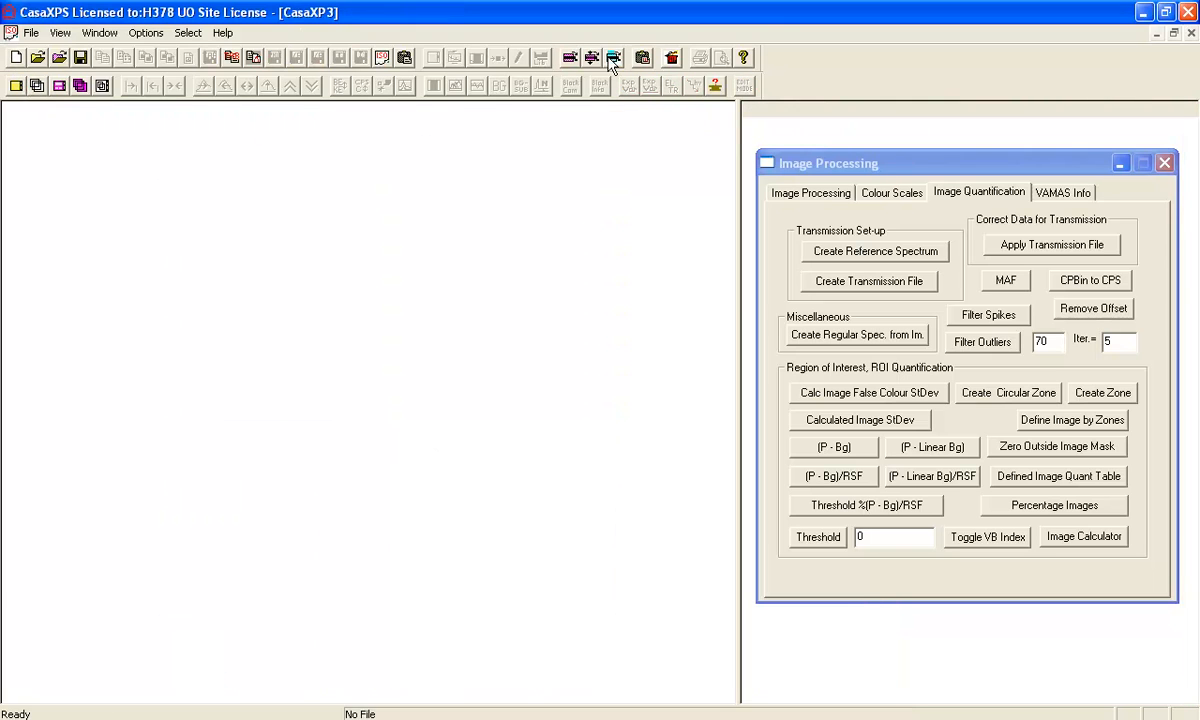
click(642, 57)
click(375, 228)
click(765, 220)
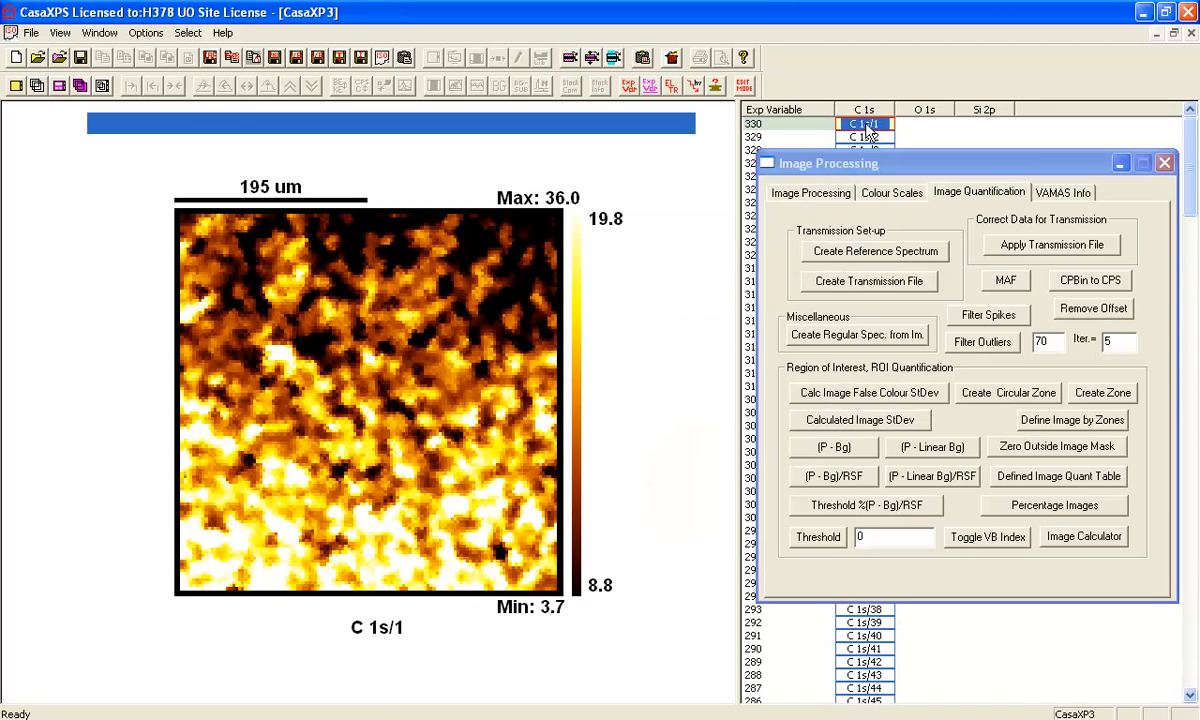
Step: Select every image row in the new file and display all the C 1s, O 1s and Si 2p images overlaid
drag(862, 170, 854, 195)
click(798, 113)
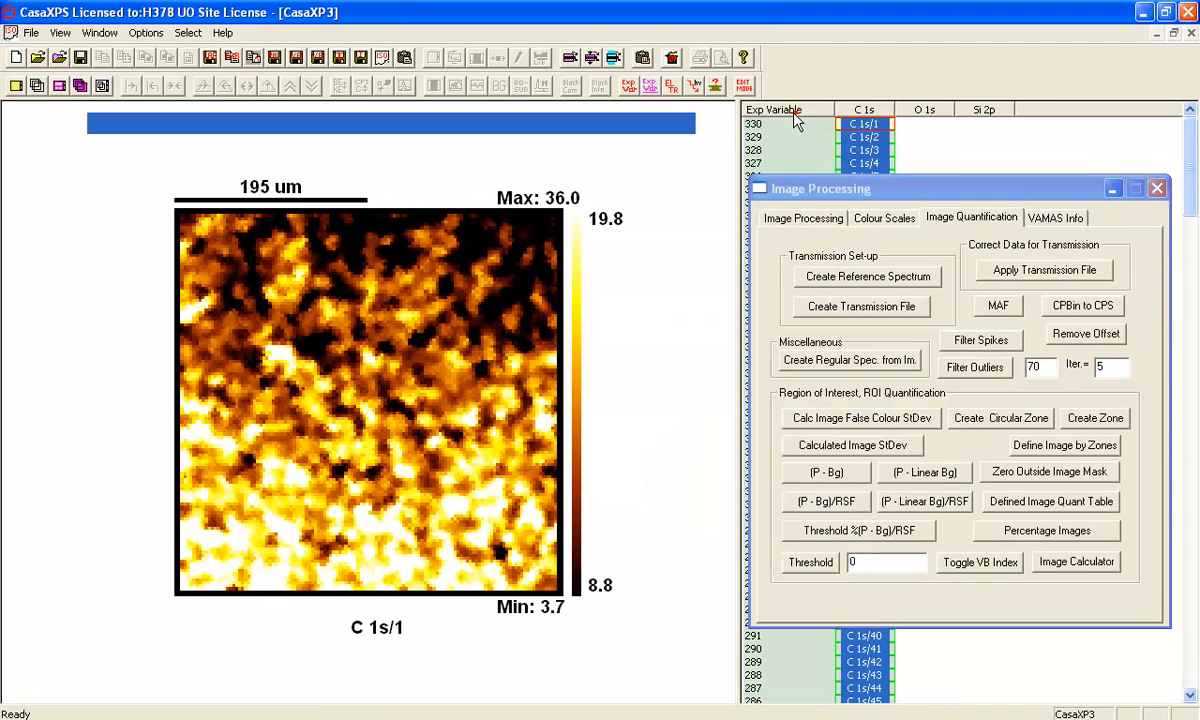
click(37, 85)
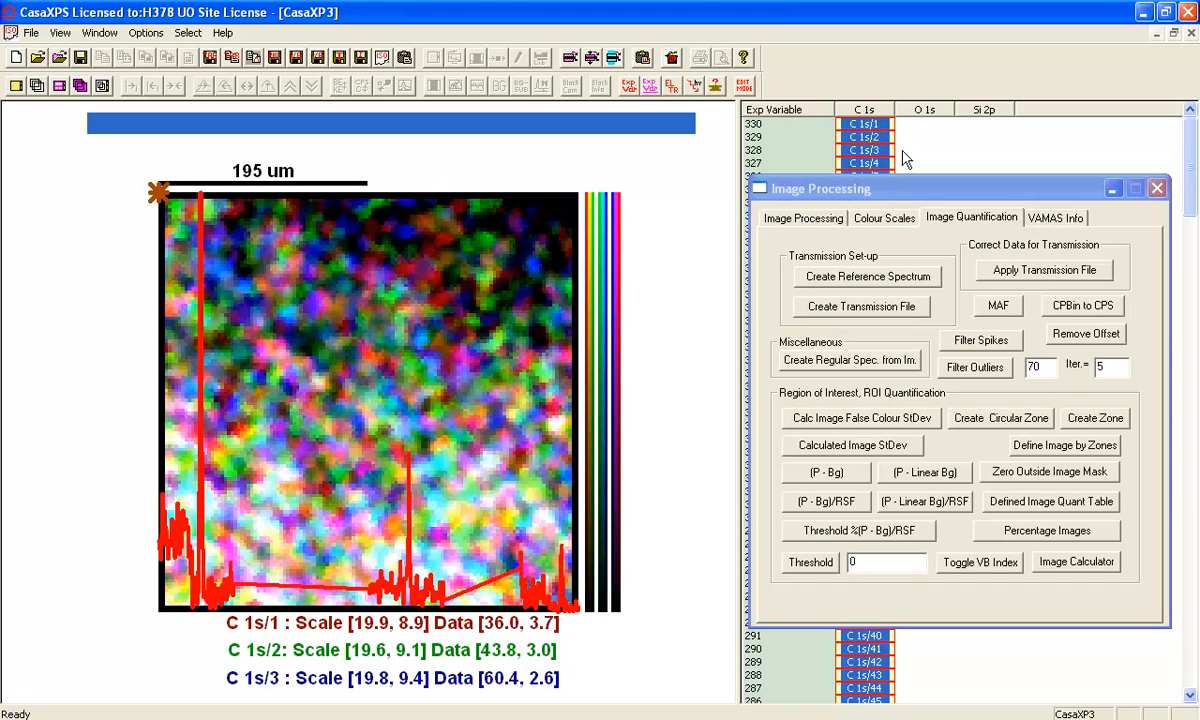
Step: Set No Scans to 20 and run the OpS decomposition on the overlaid images
click(797, 219)
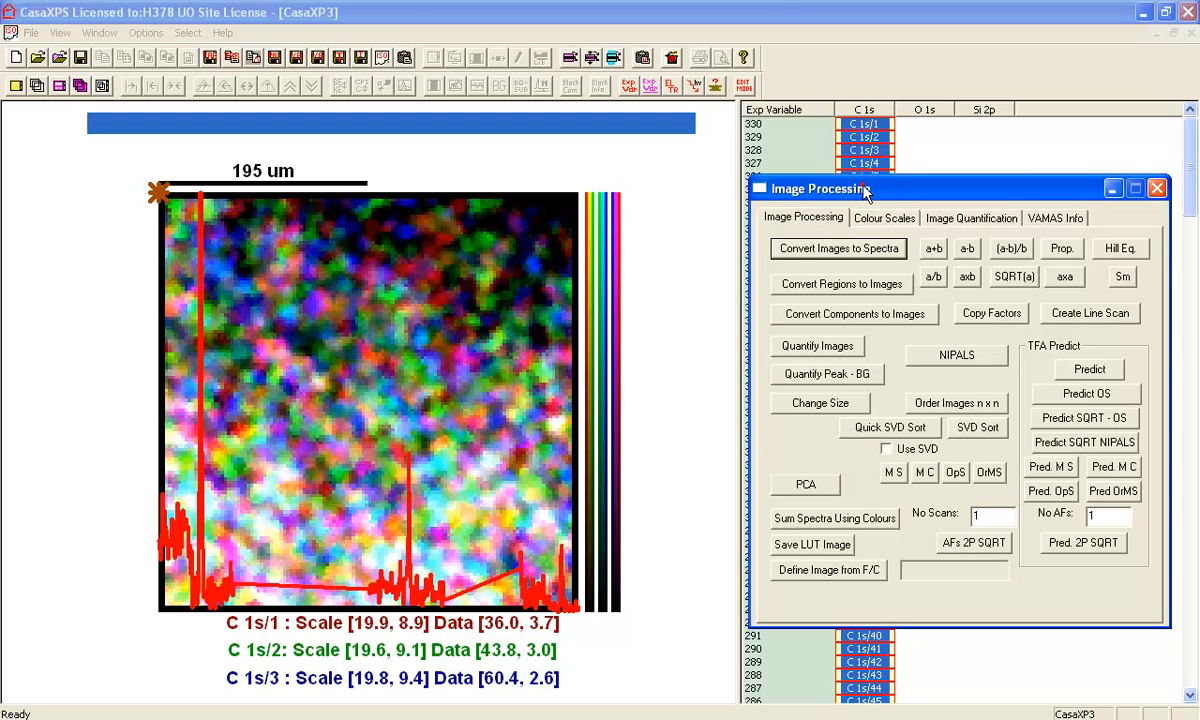
drag(861, 192, 873, 186)
click(924, 512)
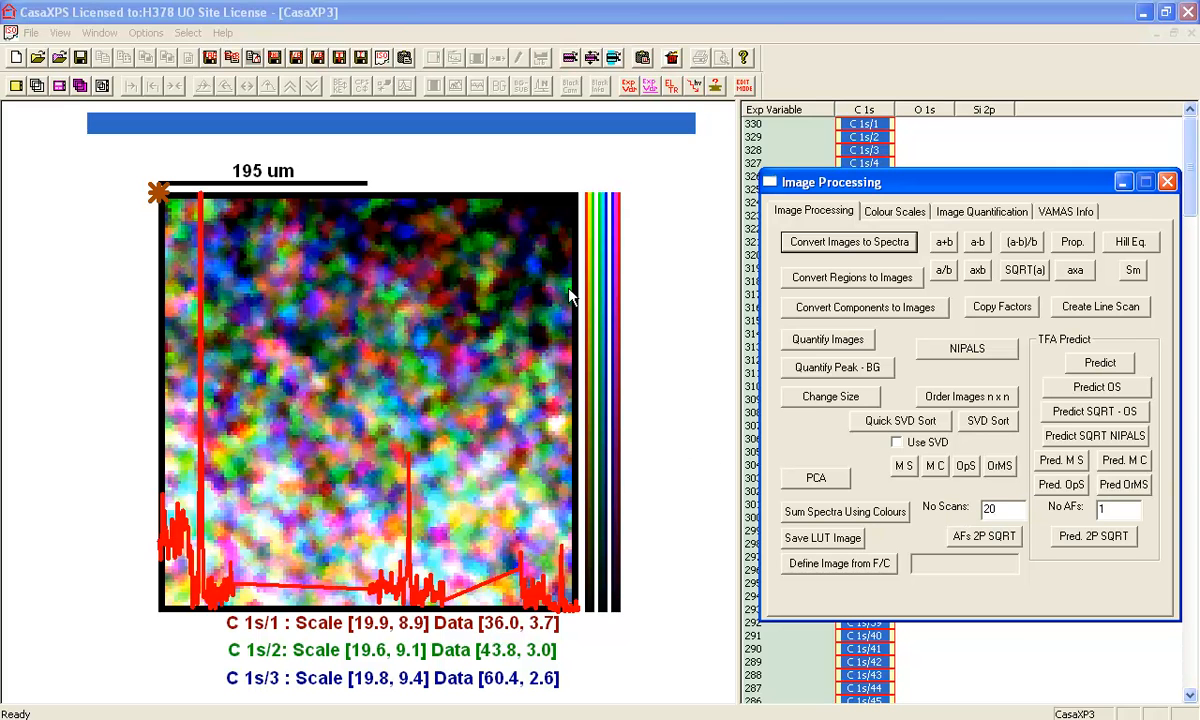
click(965, 465)
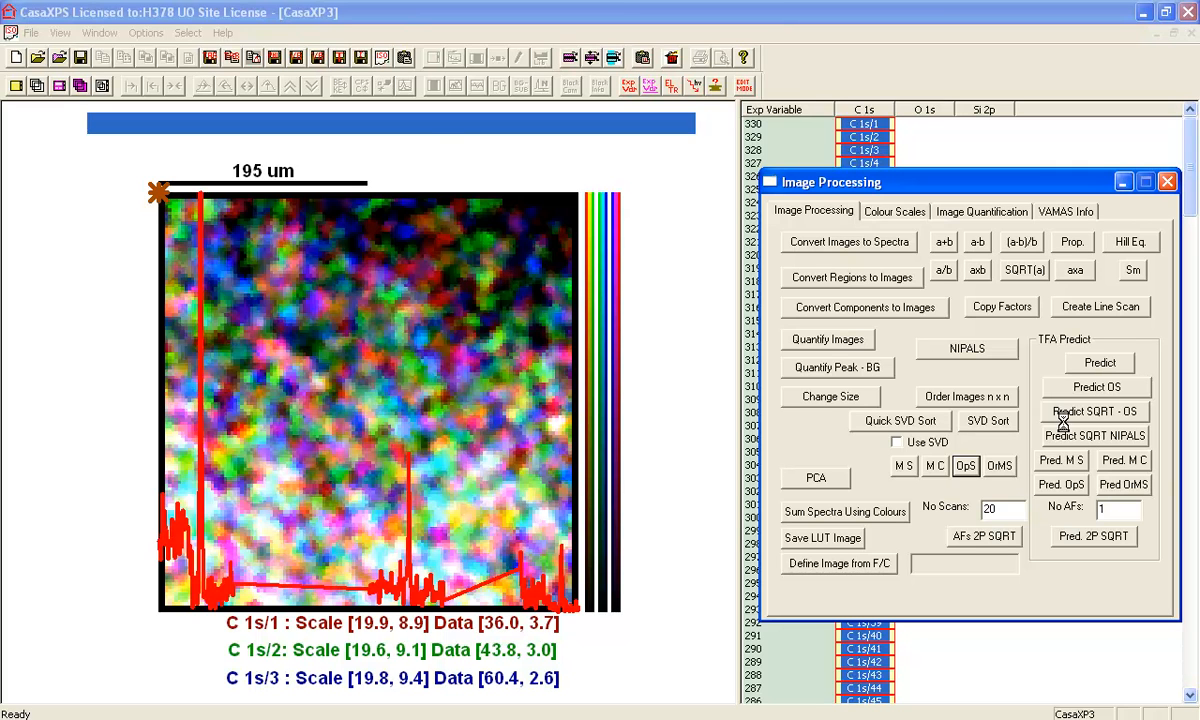
double_click(1101, 509)
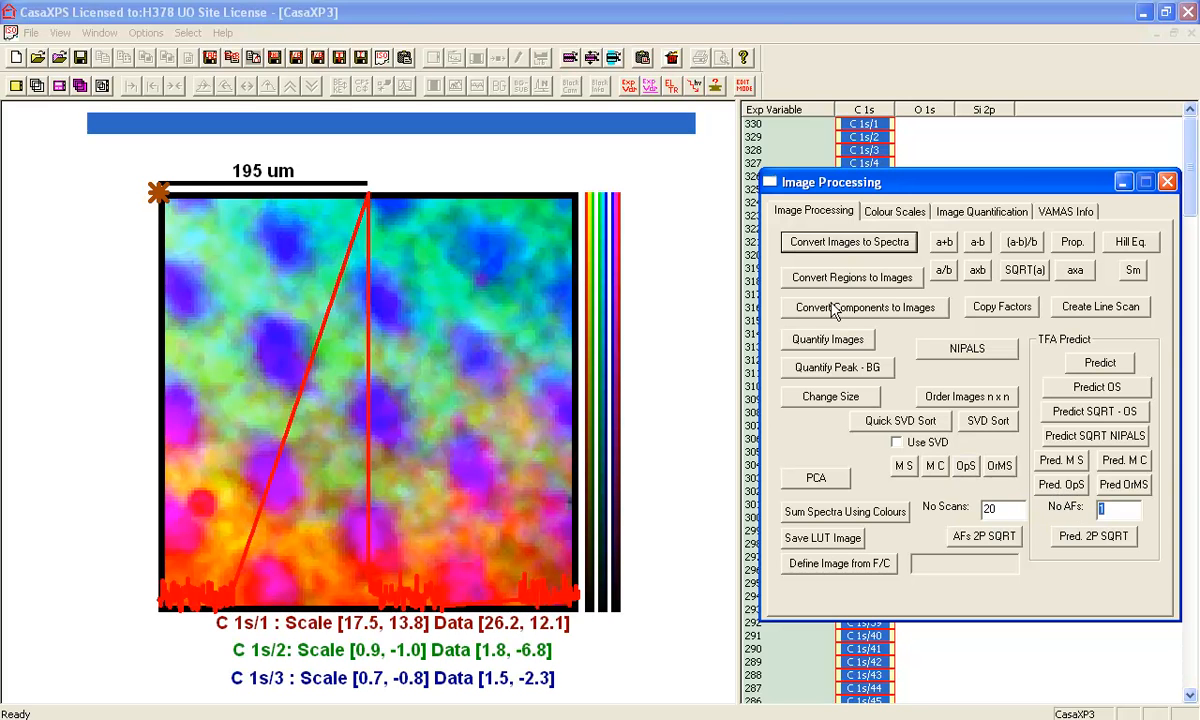
Step: Examine the factor images one by one from C 1s/1 through C 1s/5
click(872, 128)
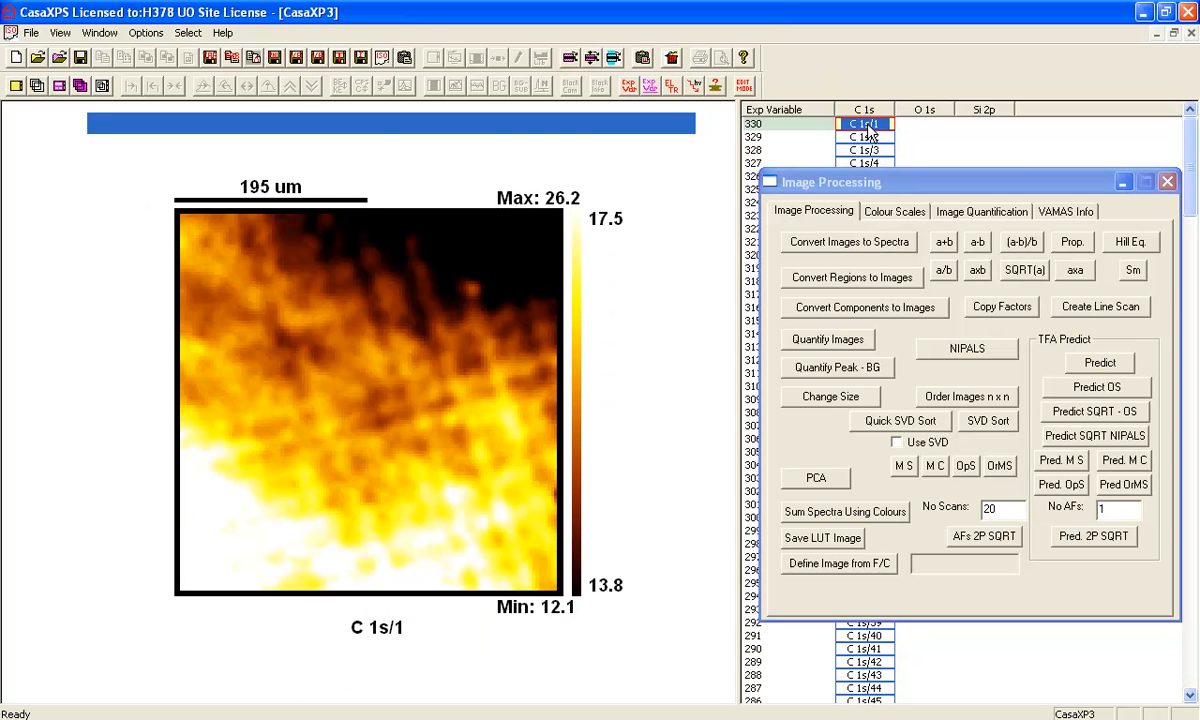
click(866, 136)
key(Down)
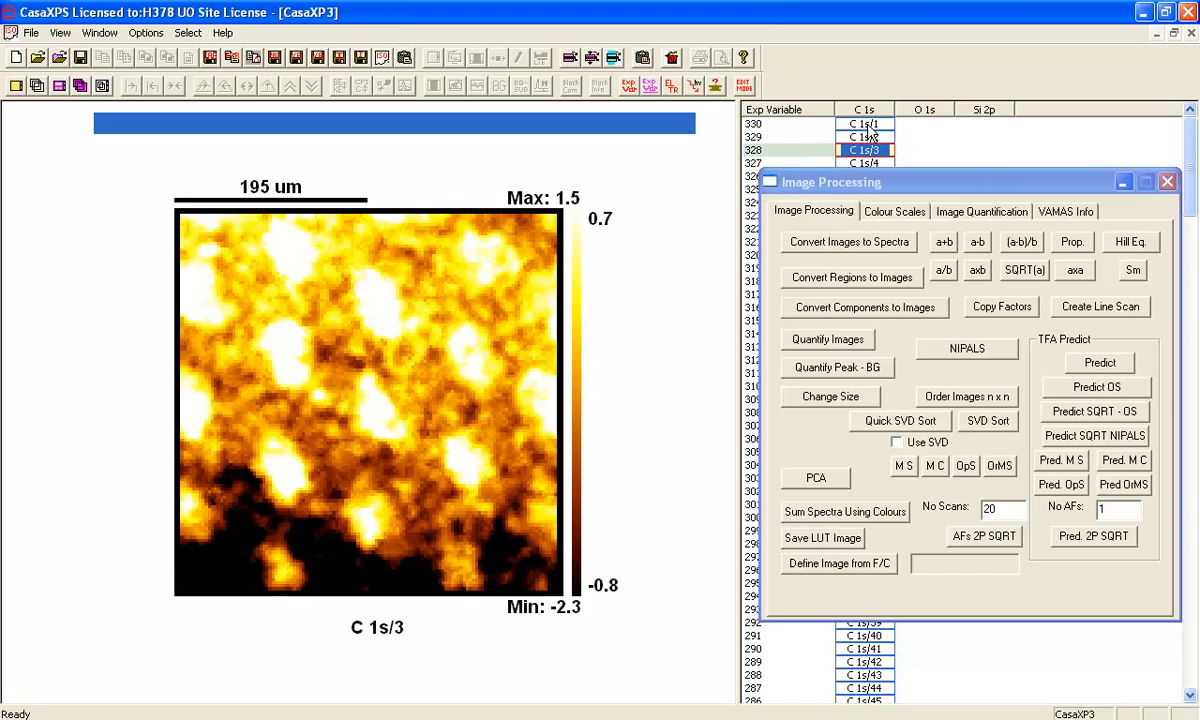
key(Down)
key(Down)
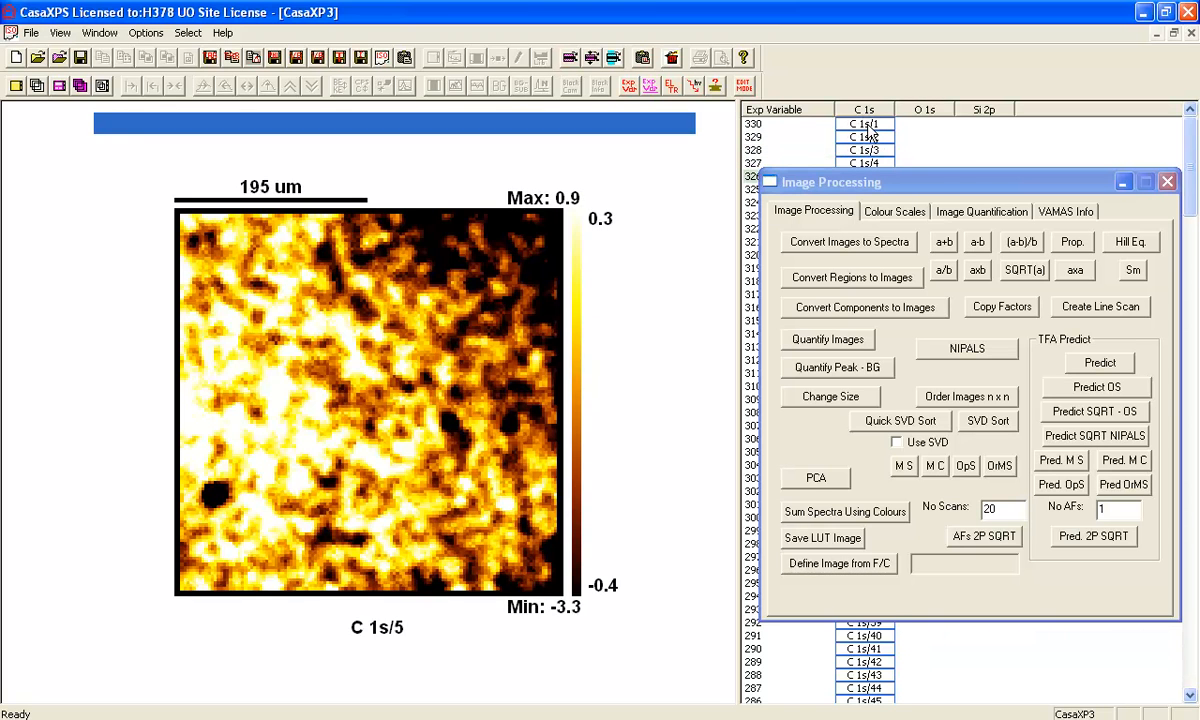
Step: Examine the remaining factor images one by one from C 1s/6 through C 1s/10
key(Down)
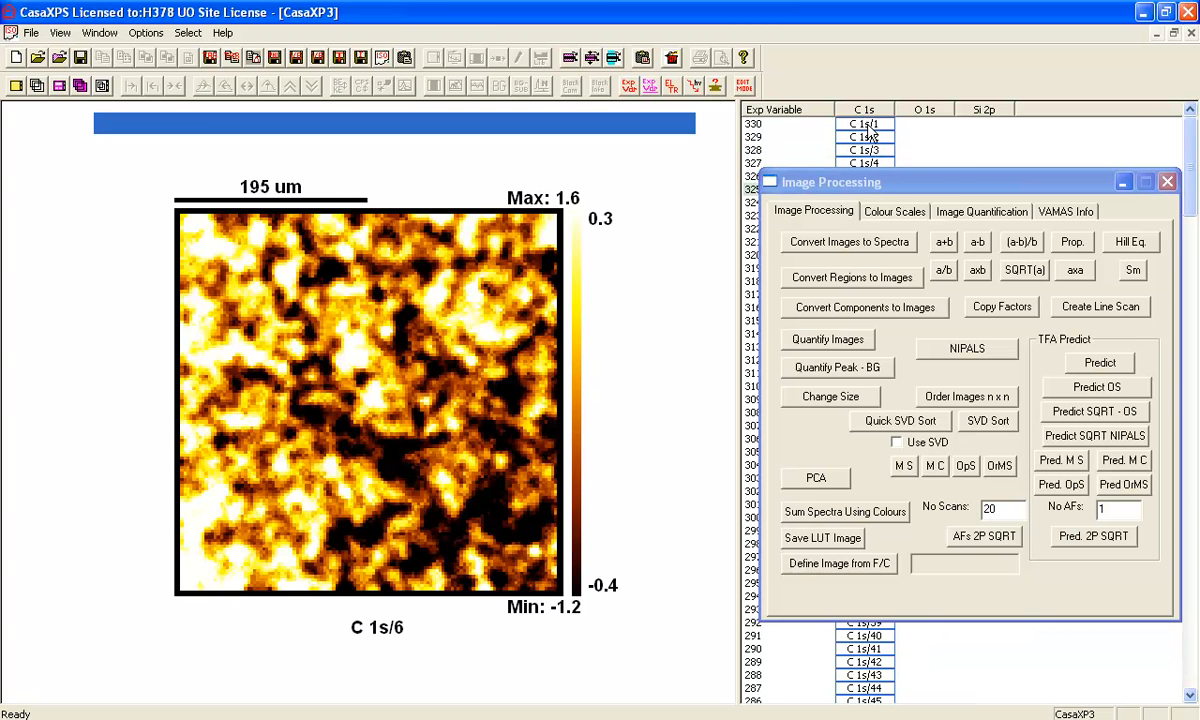
key(Down)
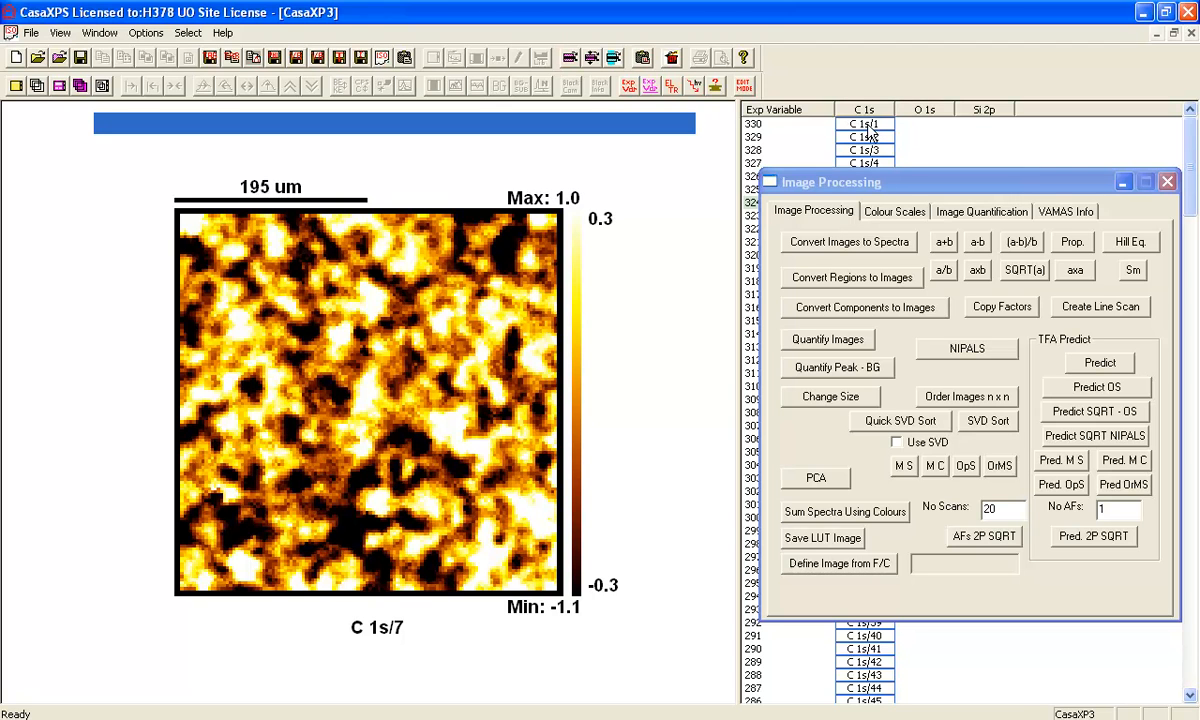
drag(897, 190, 885, 305)
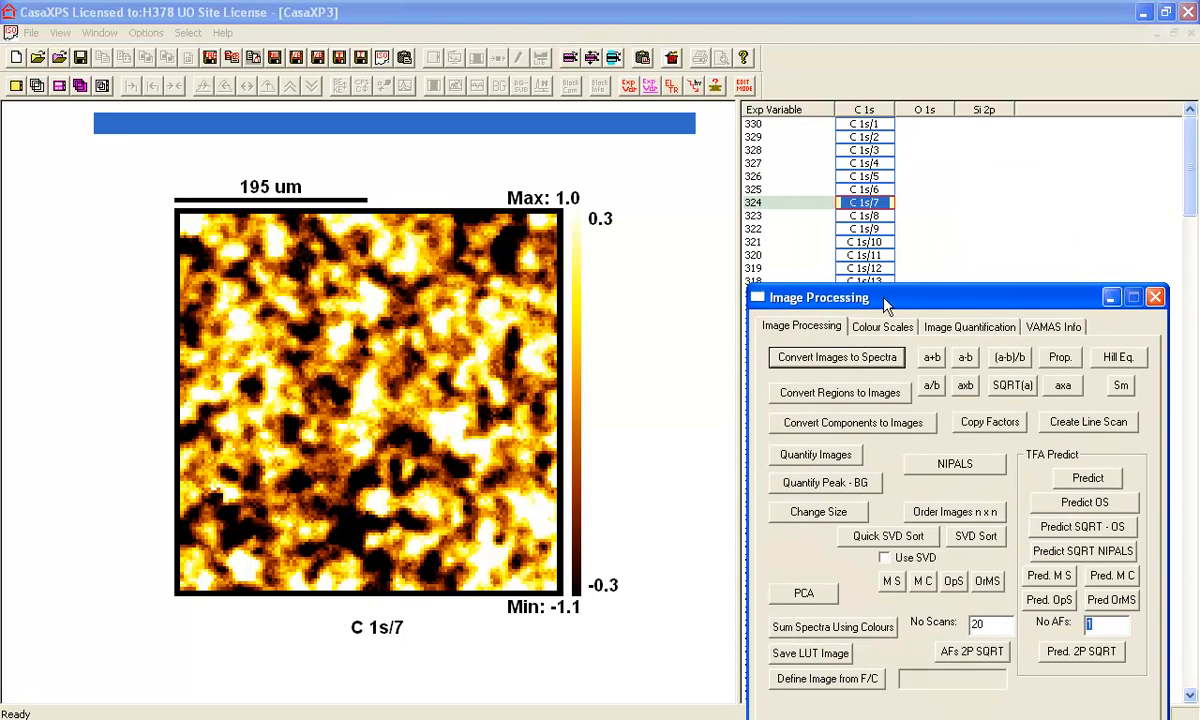
click(865, 216)
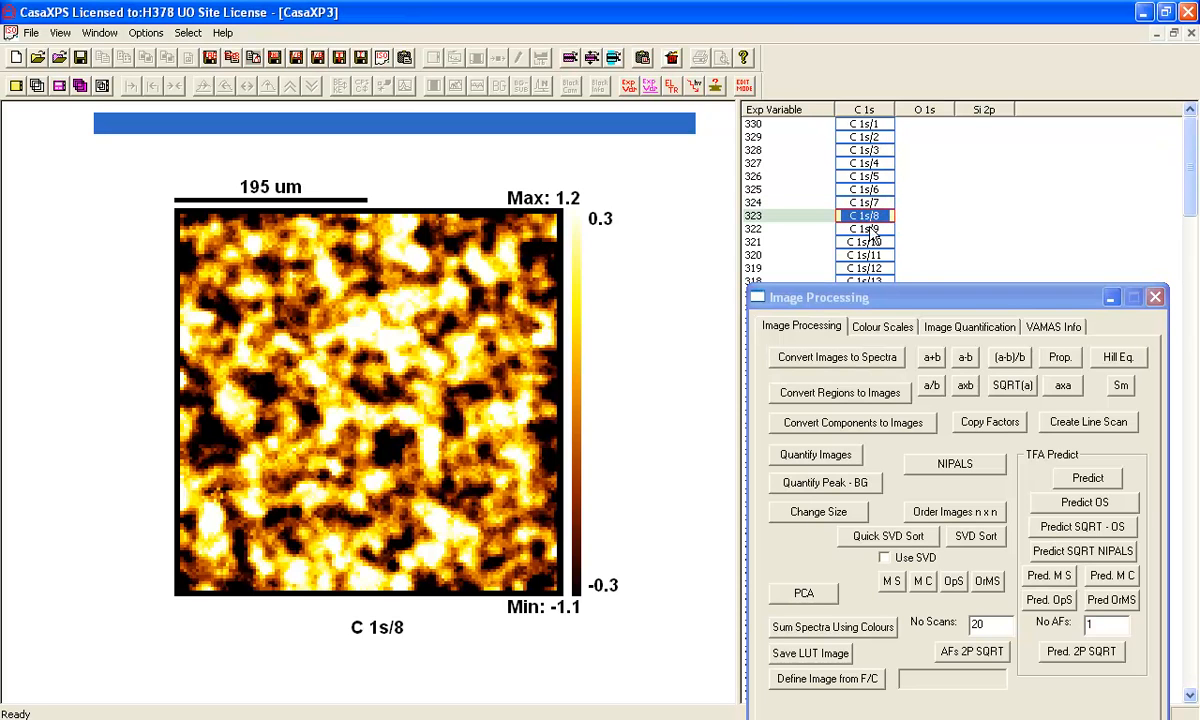
click(865, 229)
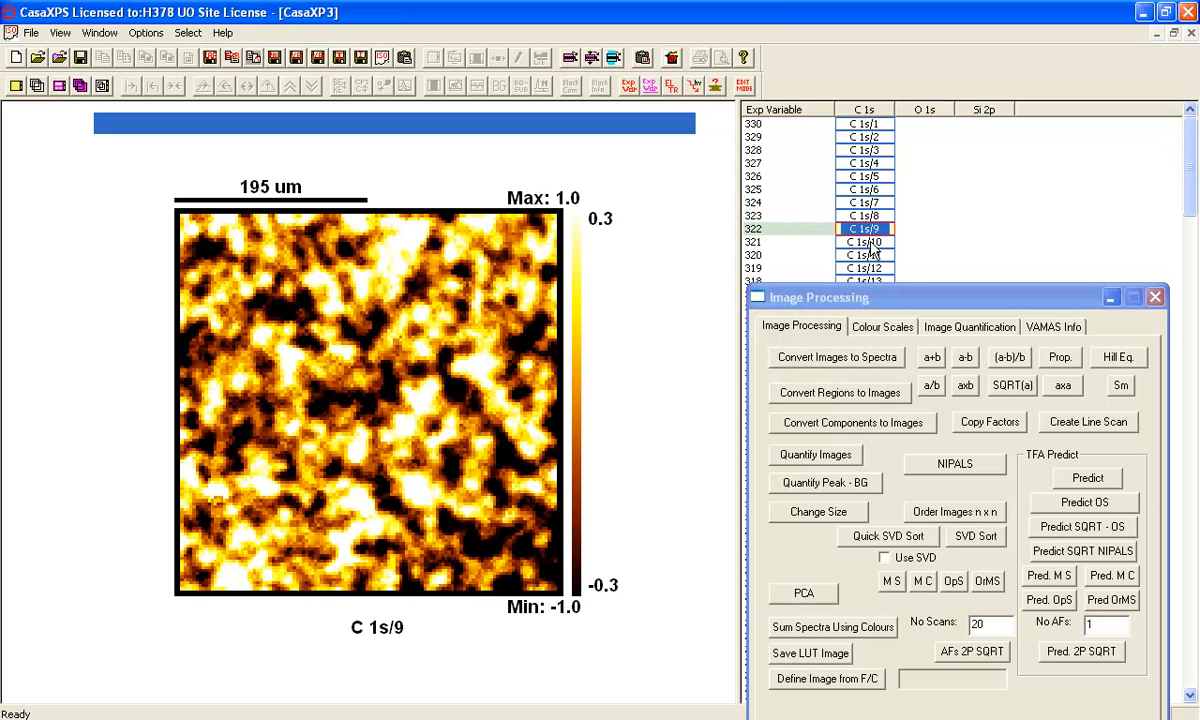
click(880, 242)
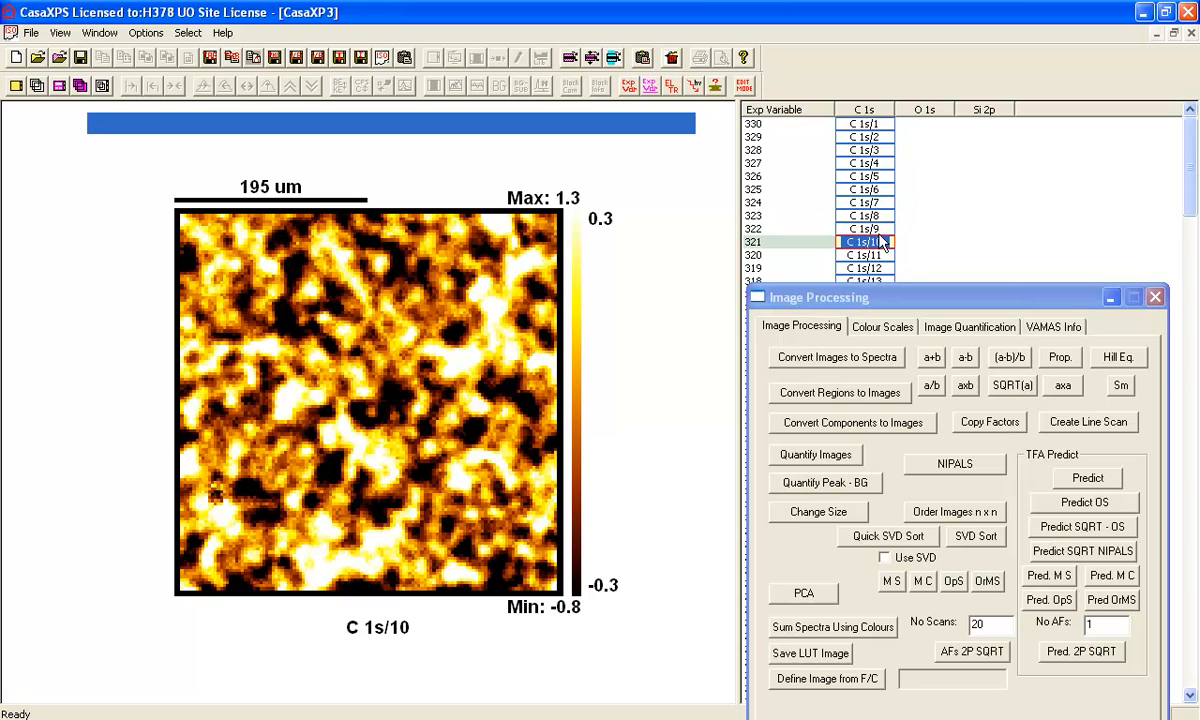
Step: Select every image row in the file and display all the factor images overlaid
click(790, 108)
click(37, 85)
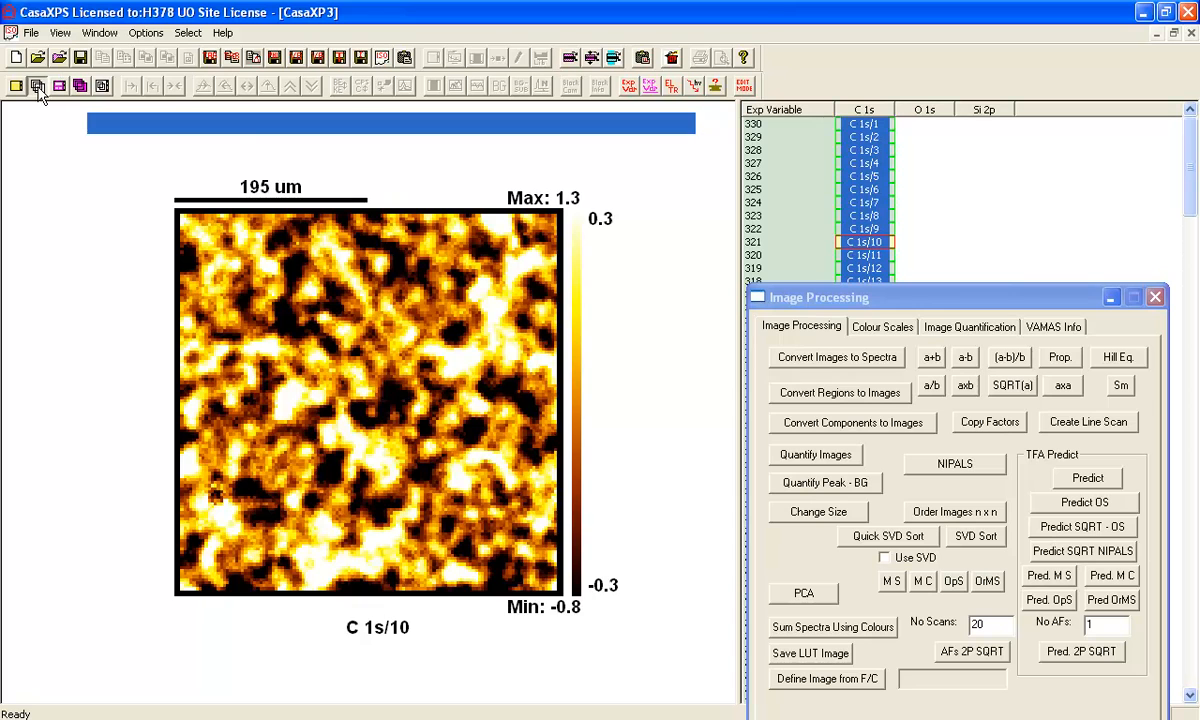
drag(858, 297, 852, 220)
click(812, 273)
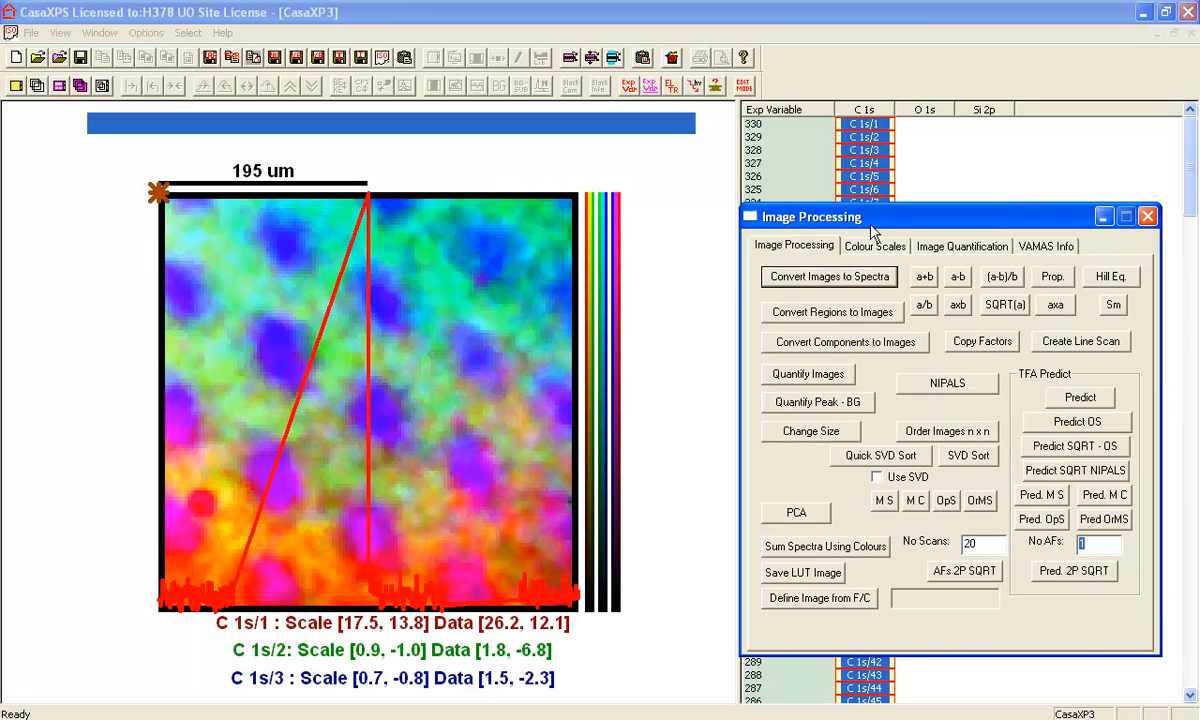
Step: Reset the PCA processing on the overlaid images to restore the unprocessed data
click(456, 55)
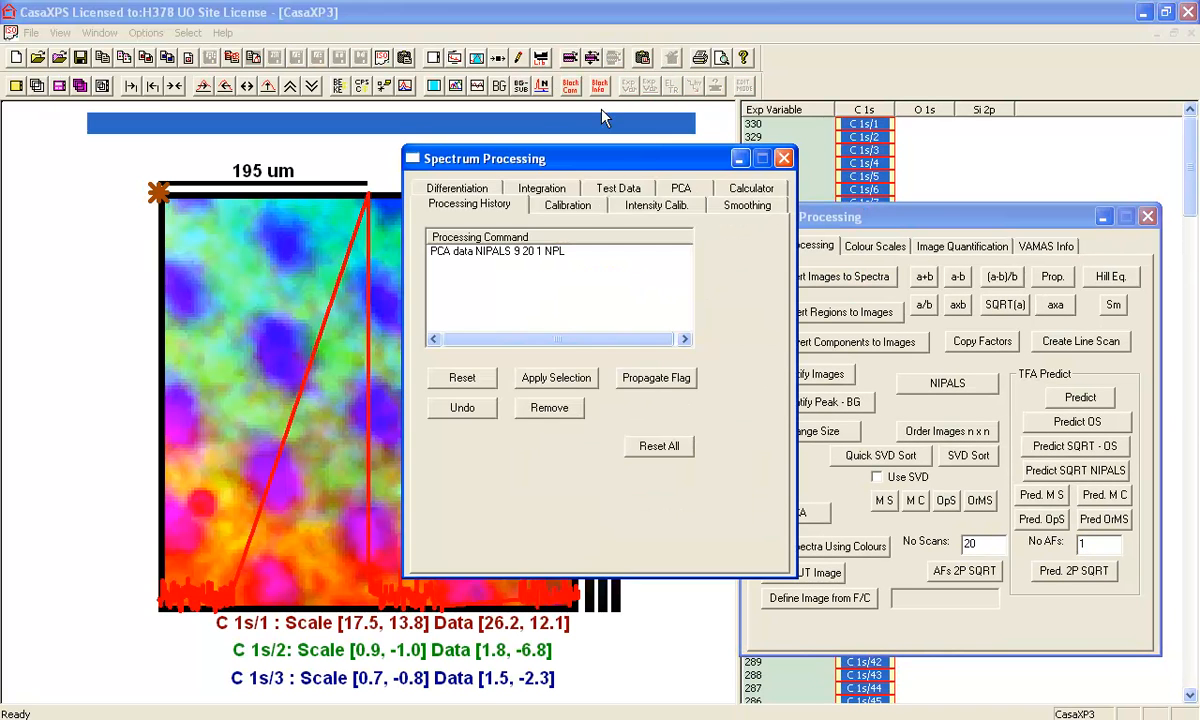
click(668, 189)
click(688, 503)
drag(737, 159, 1020, 290)
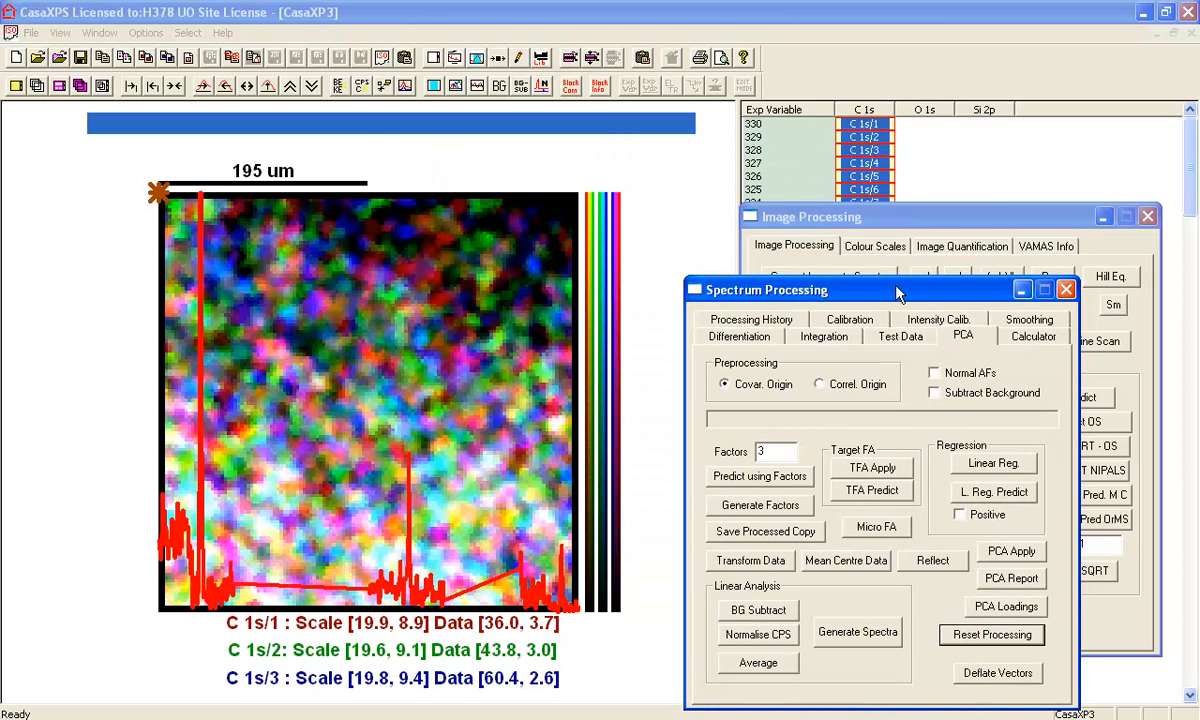
click(1020, 290)
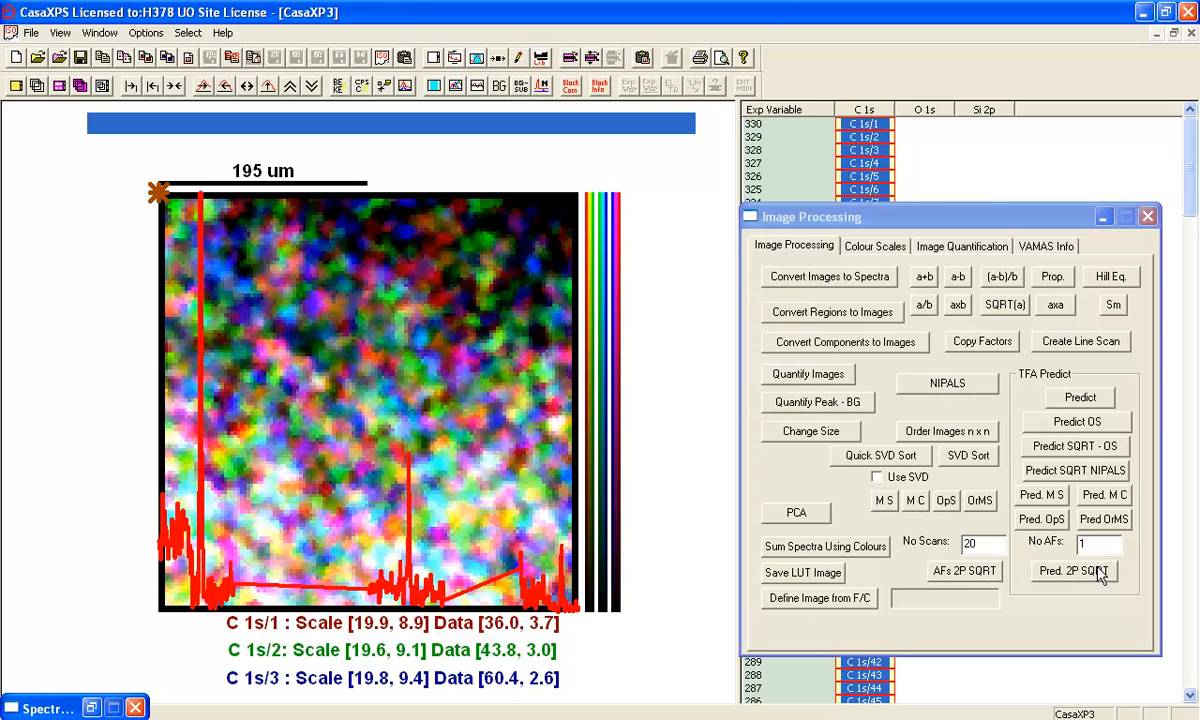
Step: Set No AFs to 10 and run the Pred. OpS reconstruction on the overlaid images
click(1086, 543)
text(10)
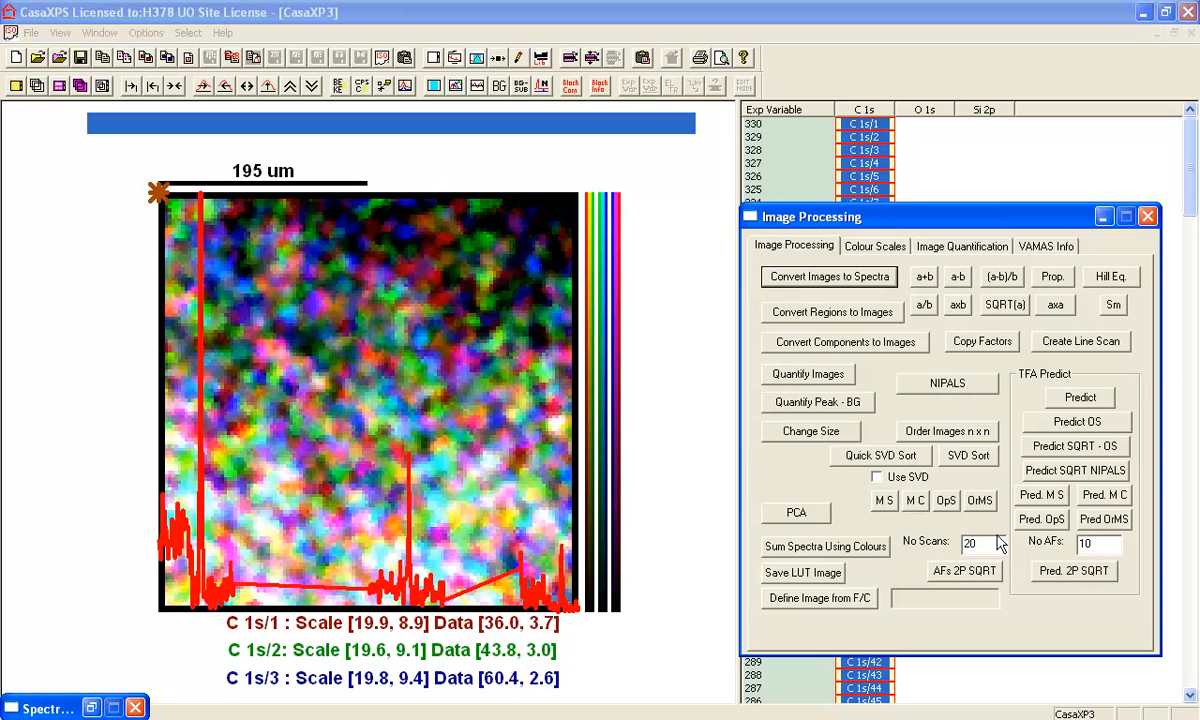
click(1040, 519)
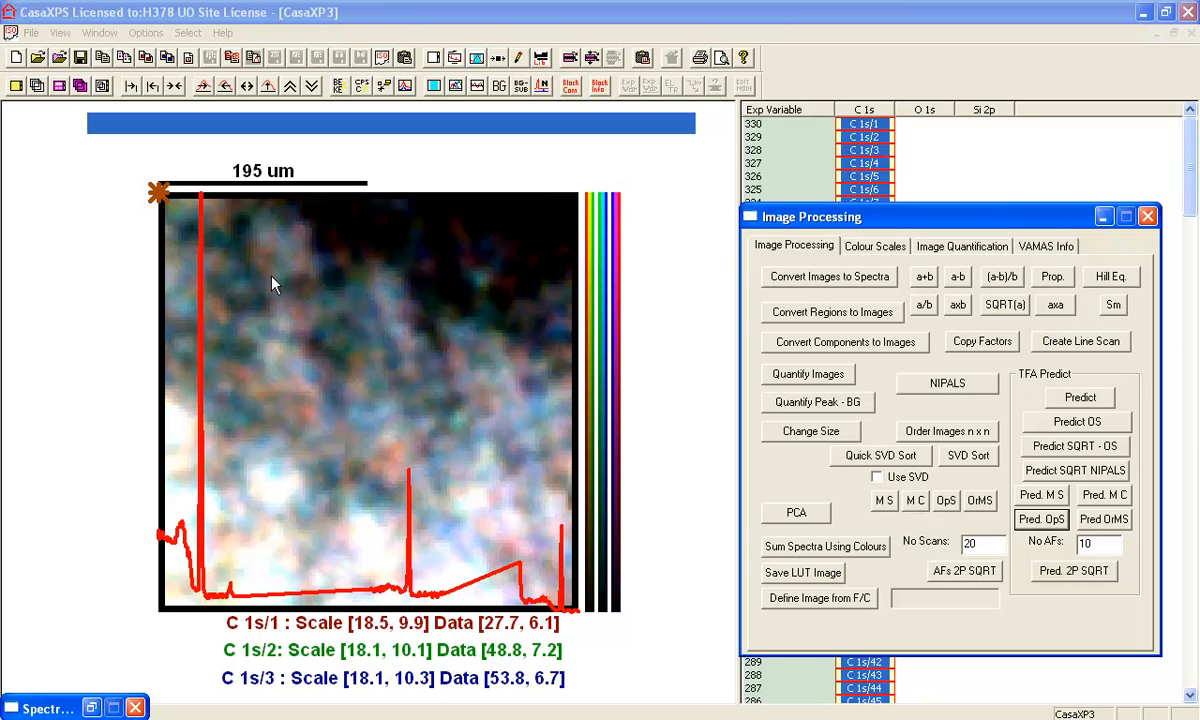
double_click(1100, 543)
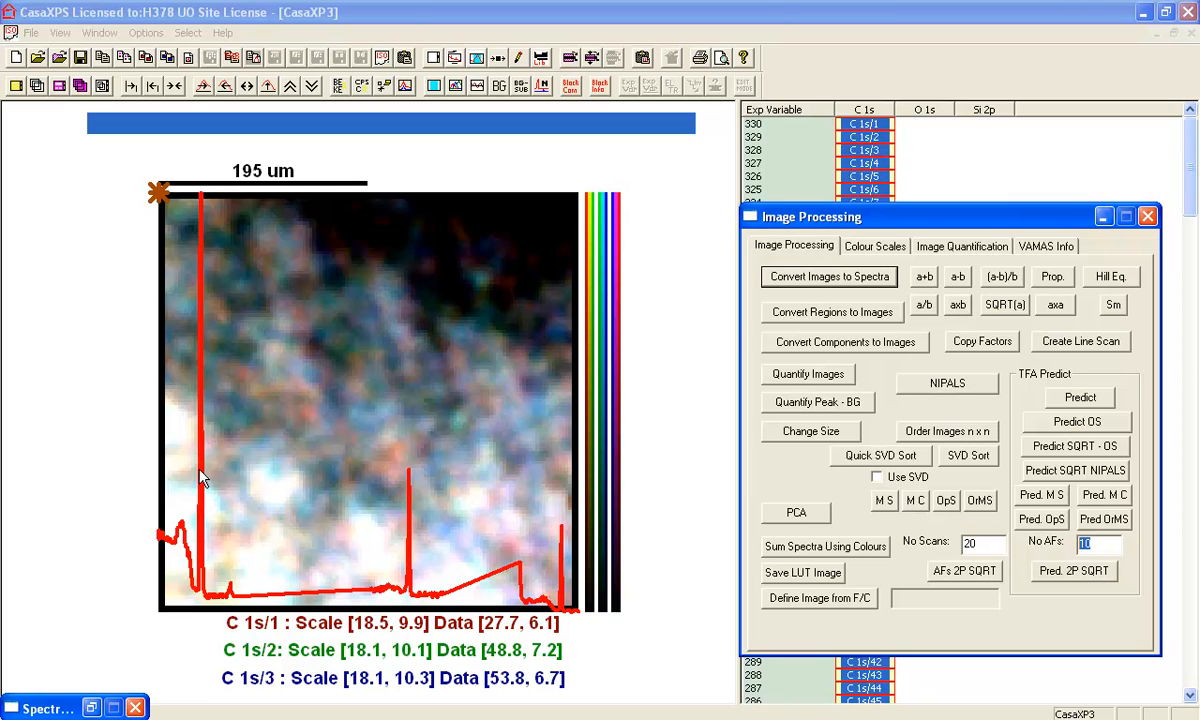
Step: Limit the overlaid spectrum to C 1s and inspect it at several positions on the noise-reduced image
click(862, 109)
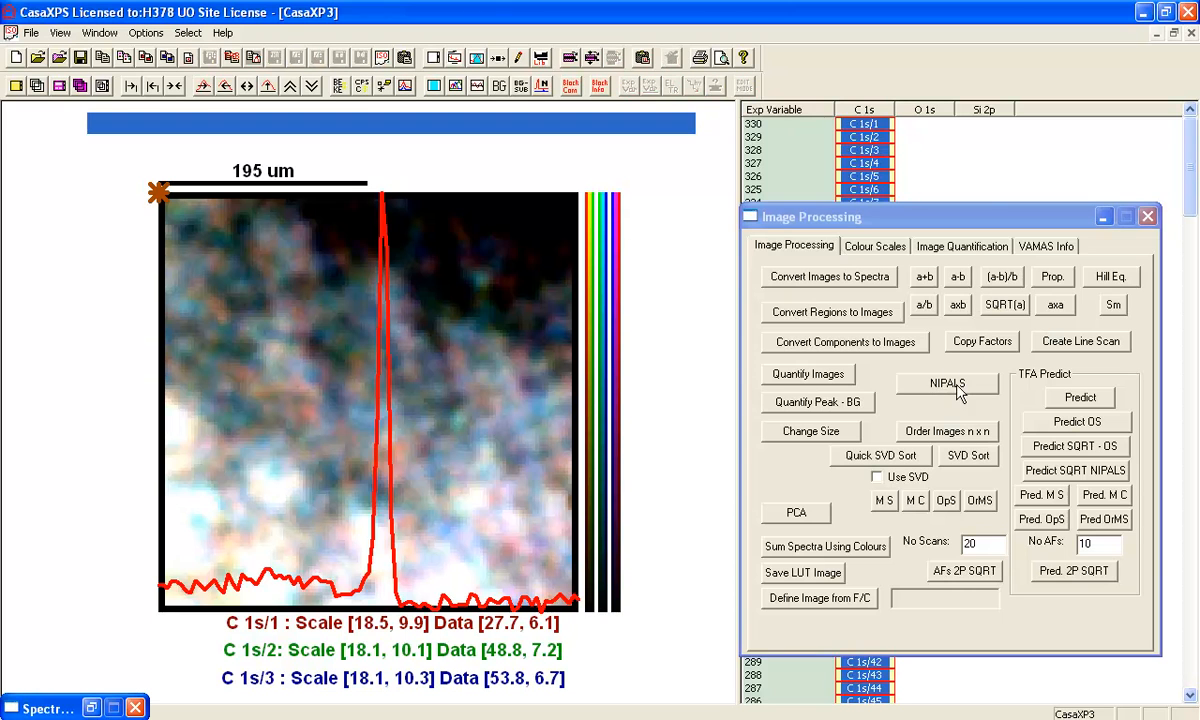
click(866, 245)
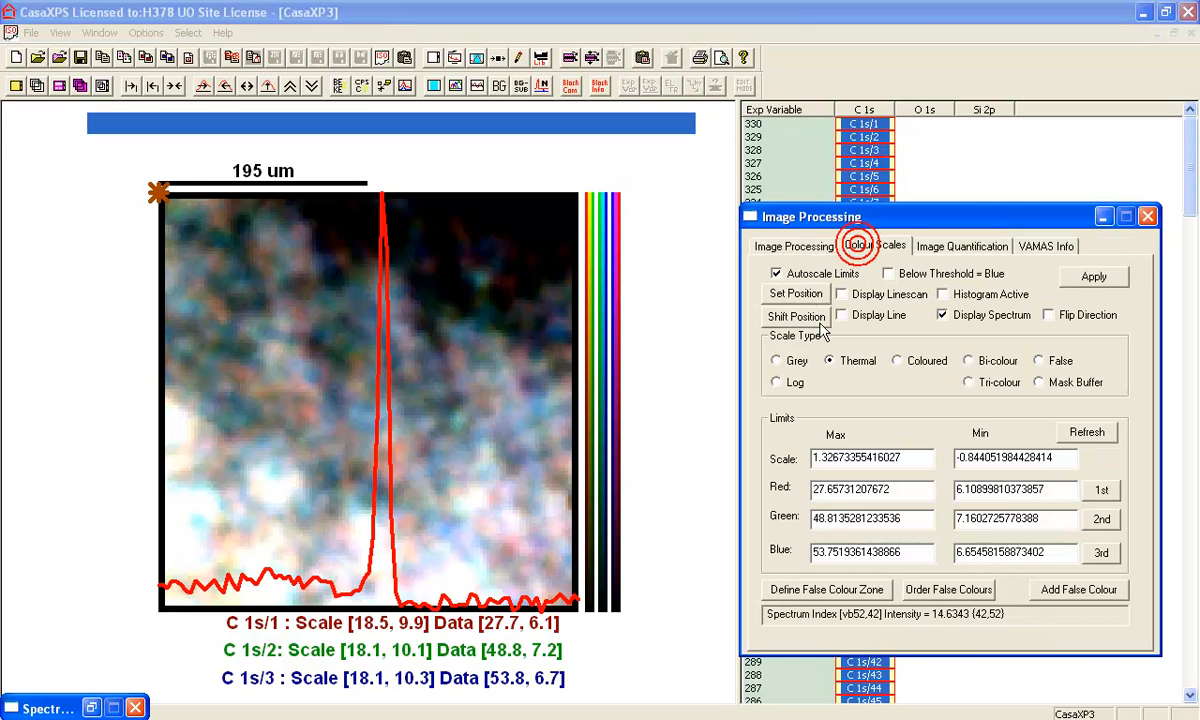
click(800, 293)
click(433, 428)
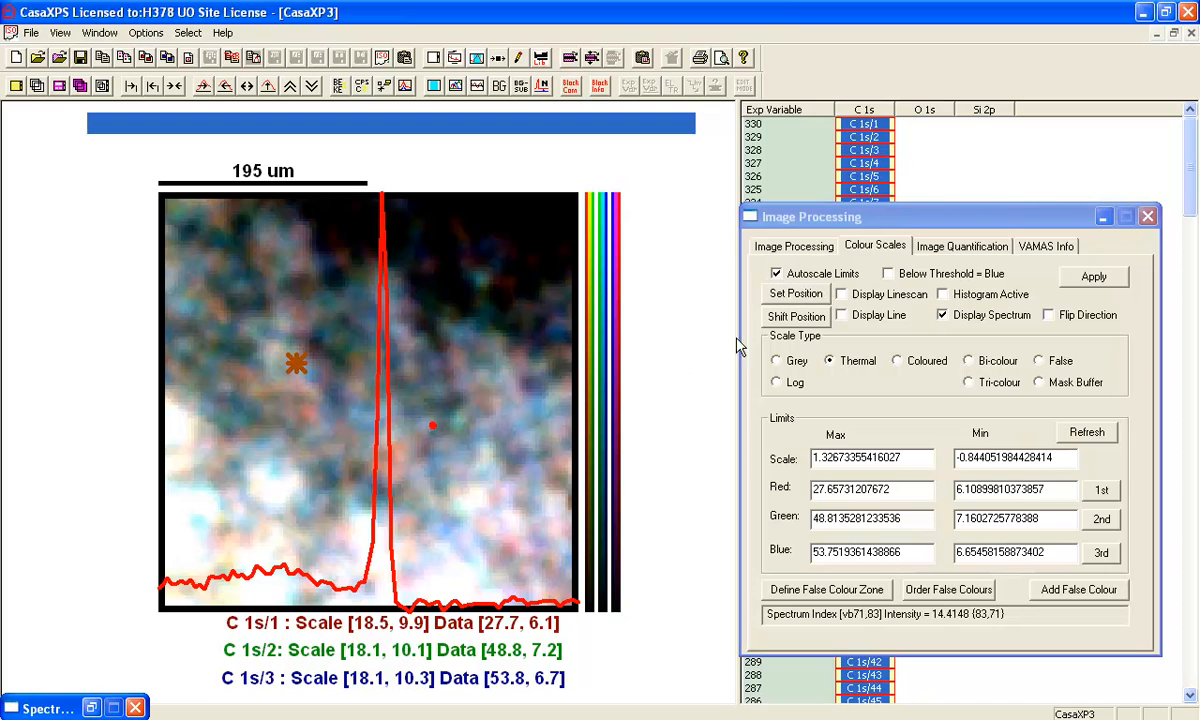
click(272, 488)
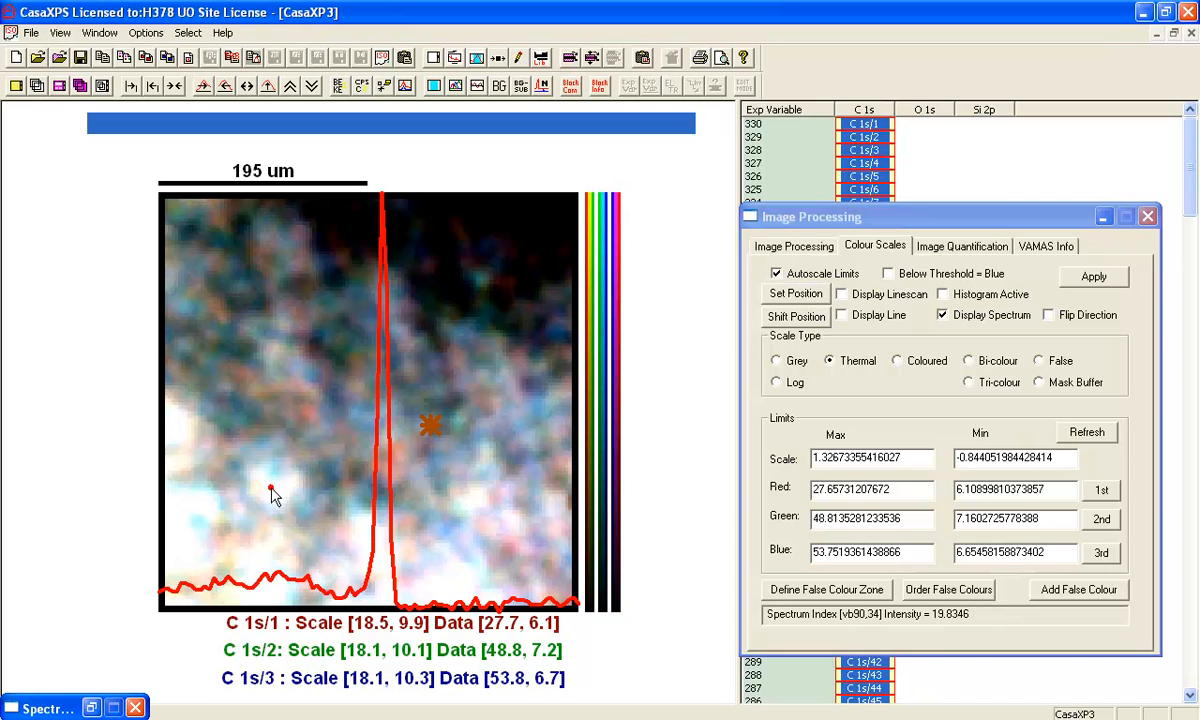
click(792, 293)
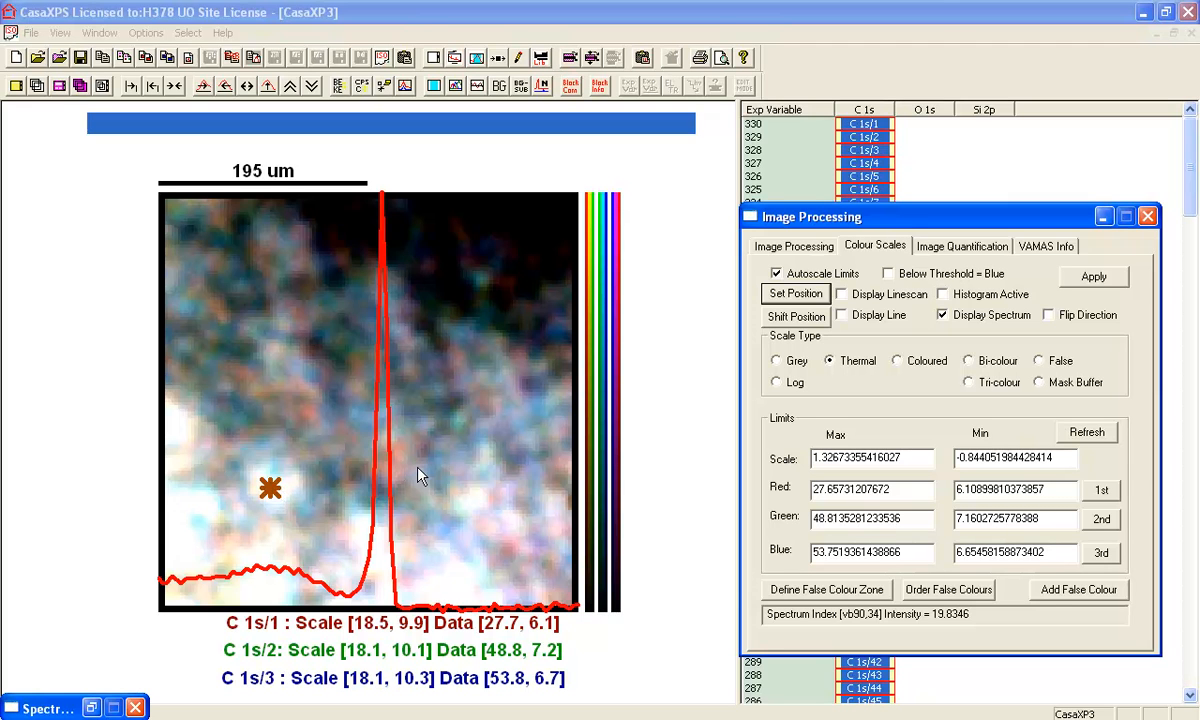
Step: Convert the noise-reduced C 1s images to spectra and display all the resulting pixel spectra overlaid
click(758, 250)
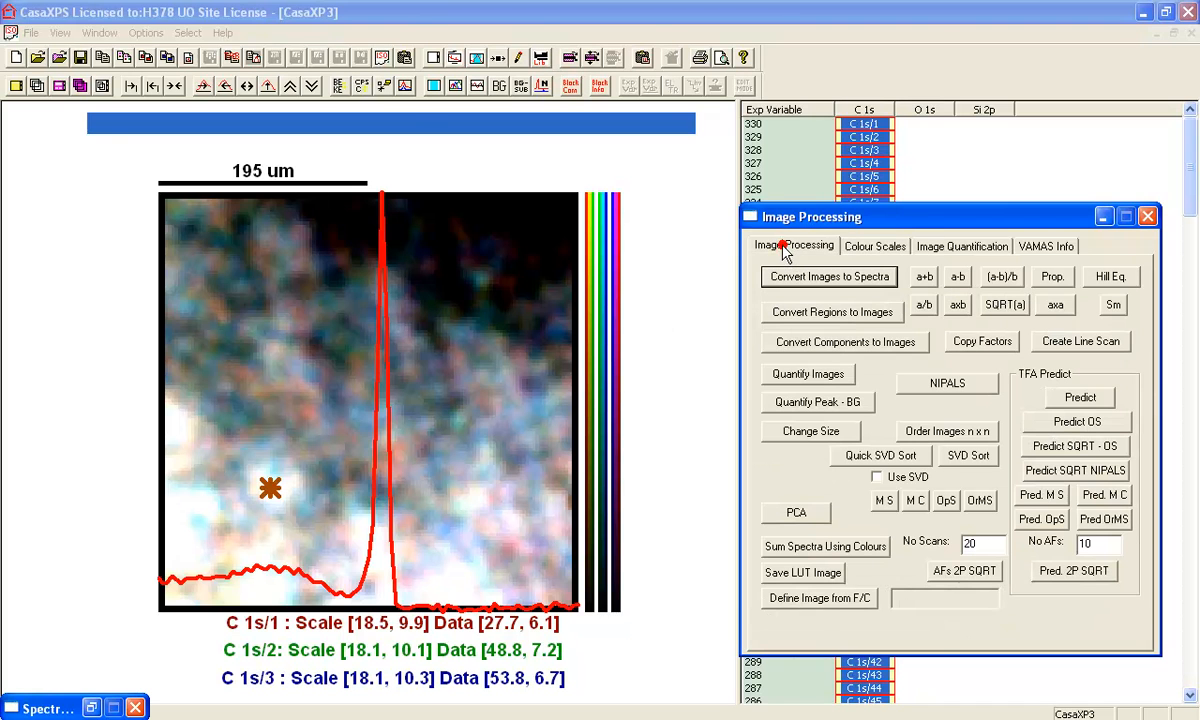
click(800, 277)
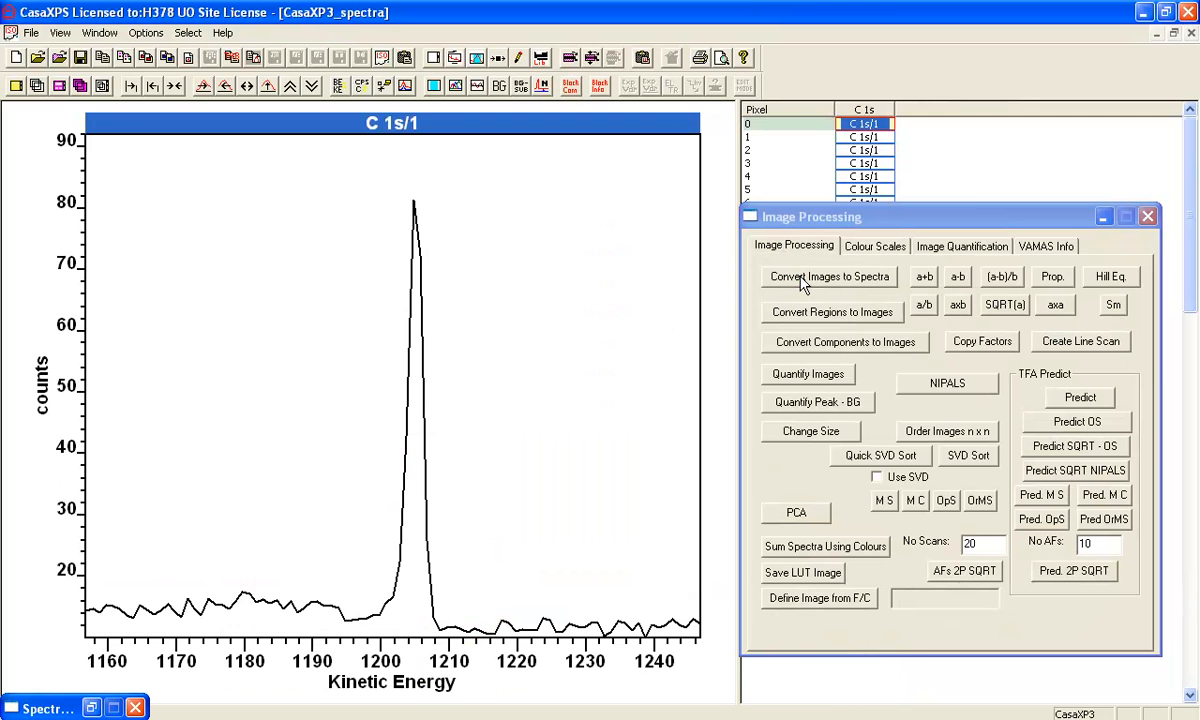
click(824, 109)
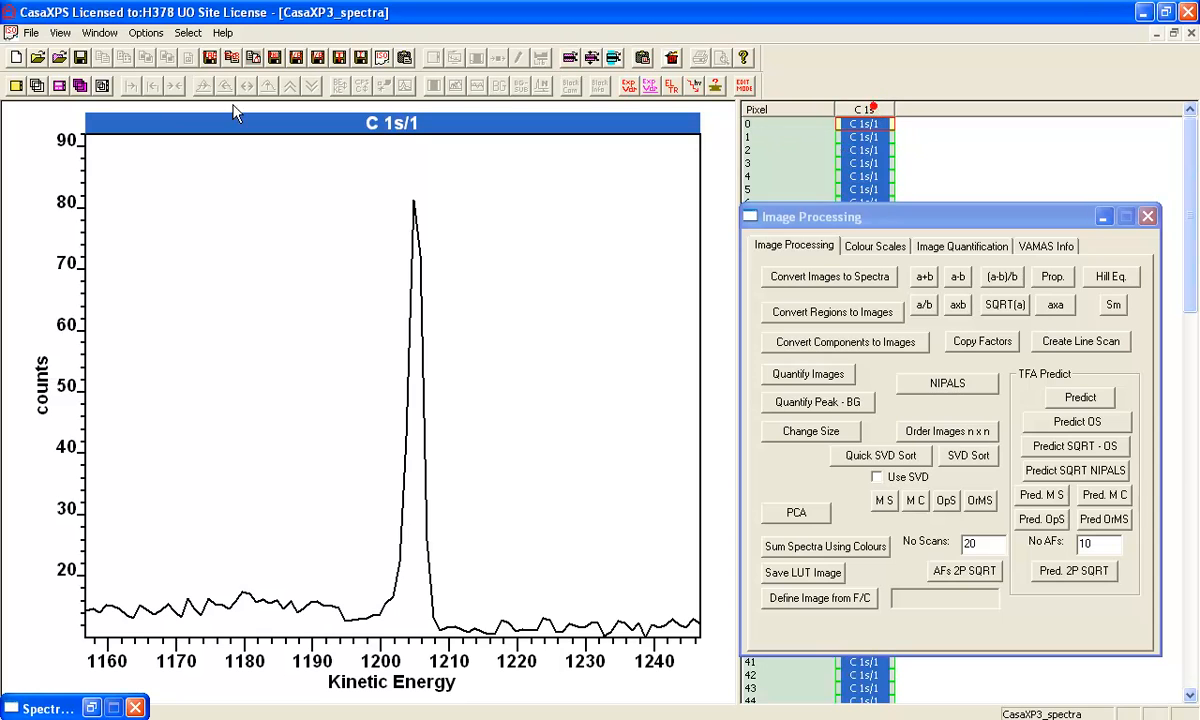
click(59, 86)
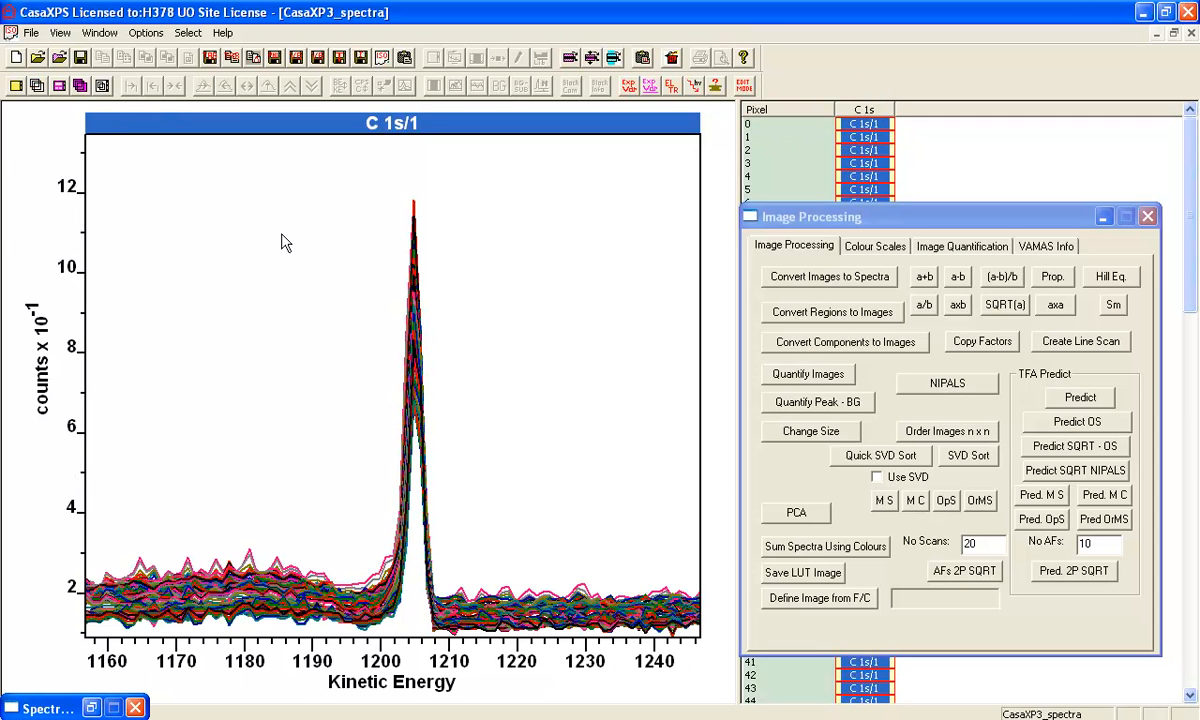
Step: Create a C 1s quantification region on the overlaid spectra
click(450, 194)
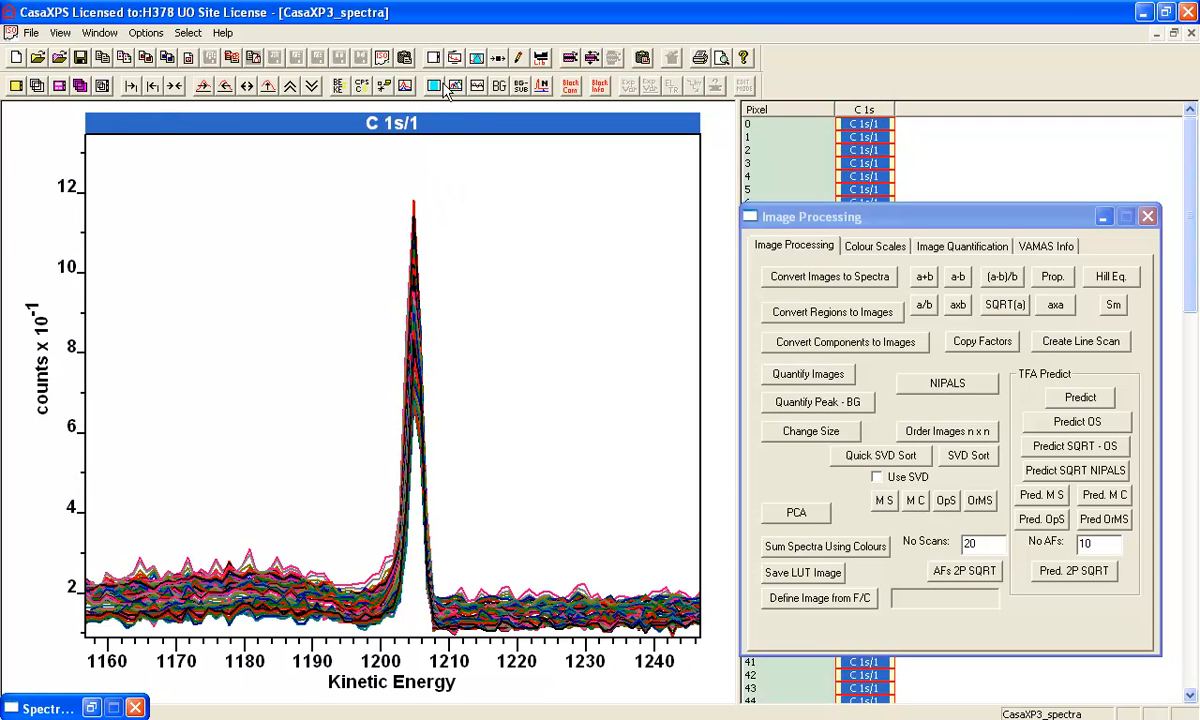
click(476, 58)
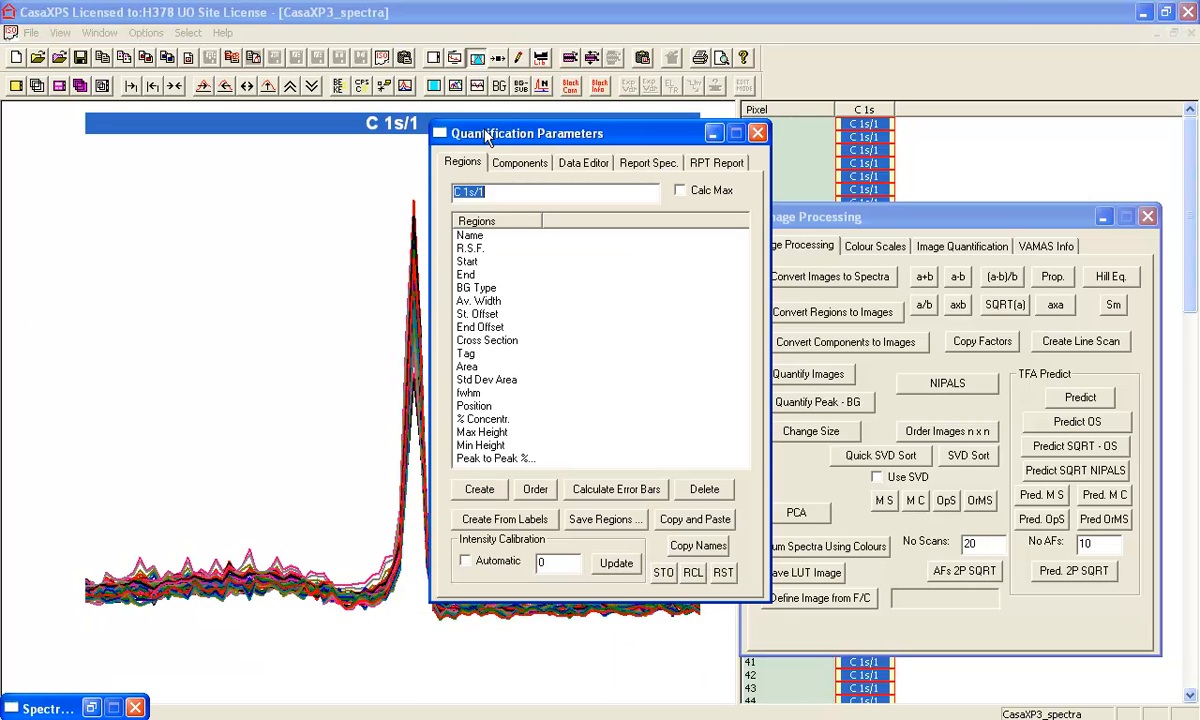
drag(578, 133, 935, 174)
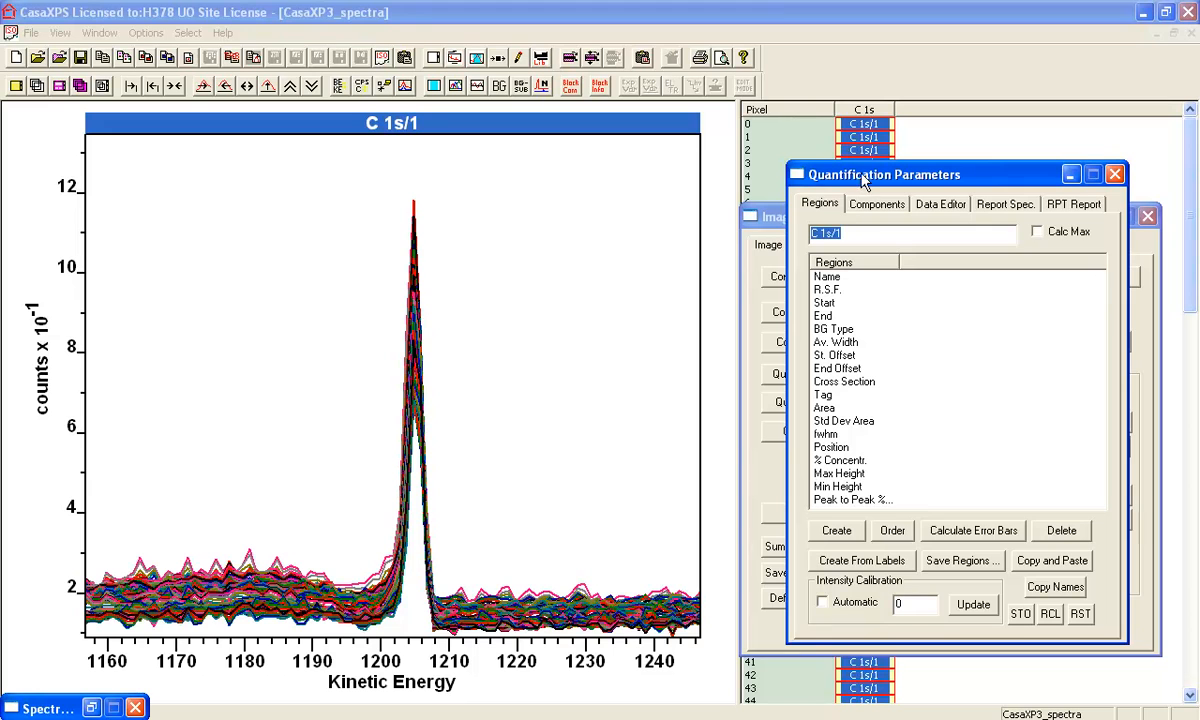
click(836, 530)
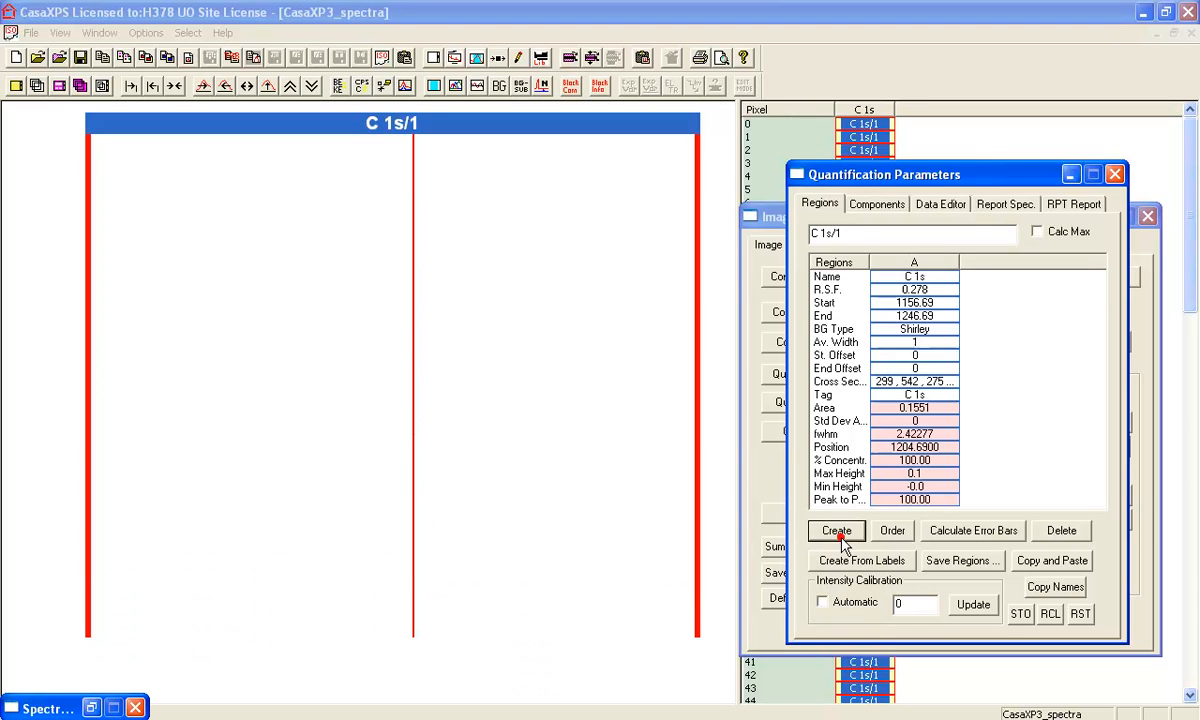
Step: Set the C 1s region's background type to U Poly Tougaard
double_click(868, 331)
text(u)
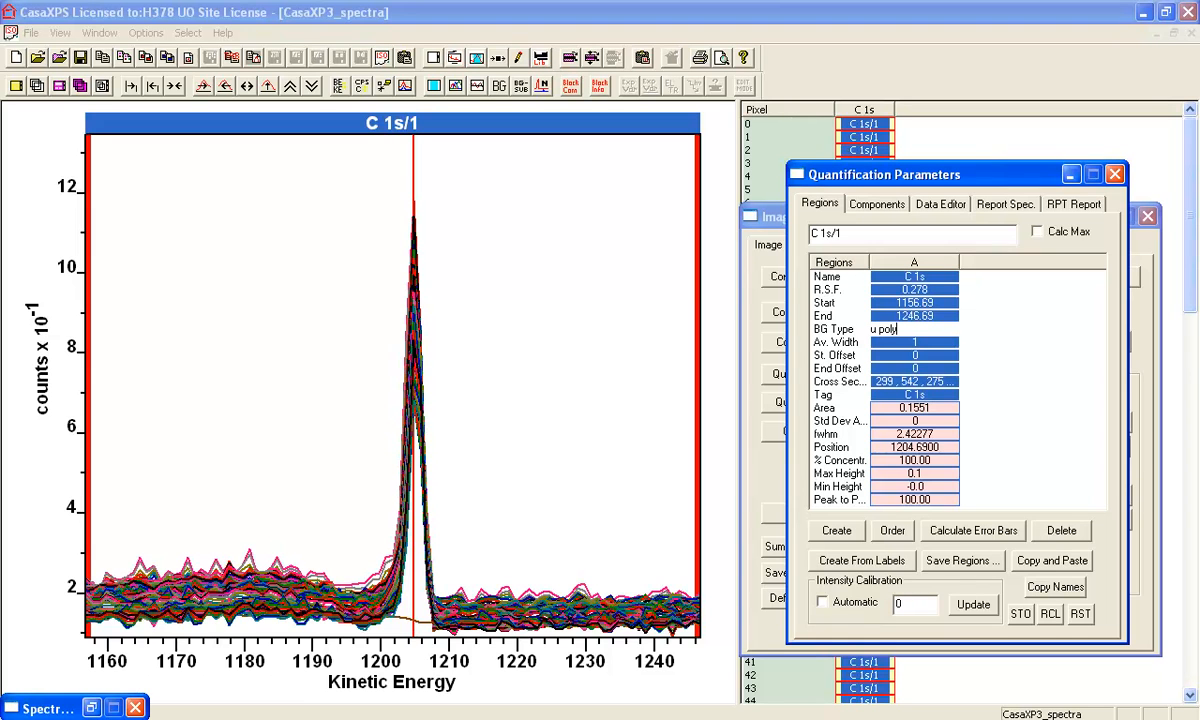
text( poly)
key(Return)
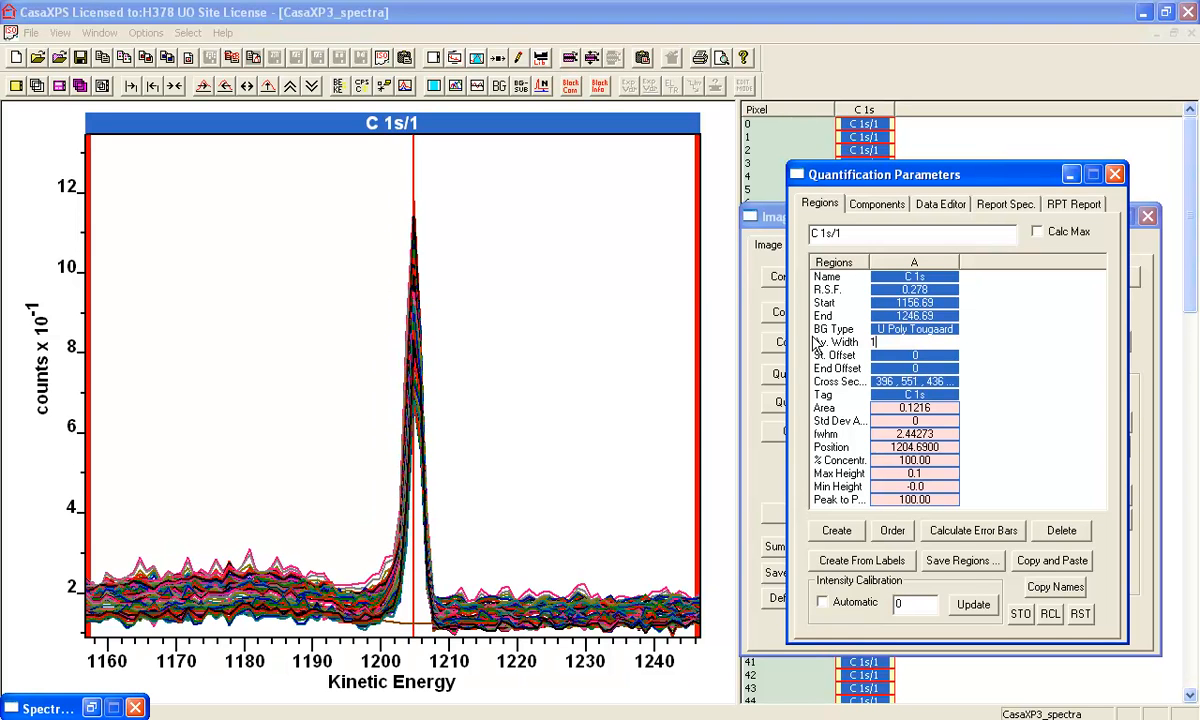
Step: Change the C 1s region's background type to U 3 Tougaard and set its average width to 4
click(848, 329)
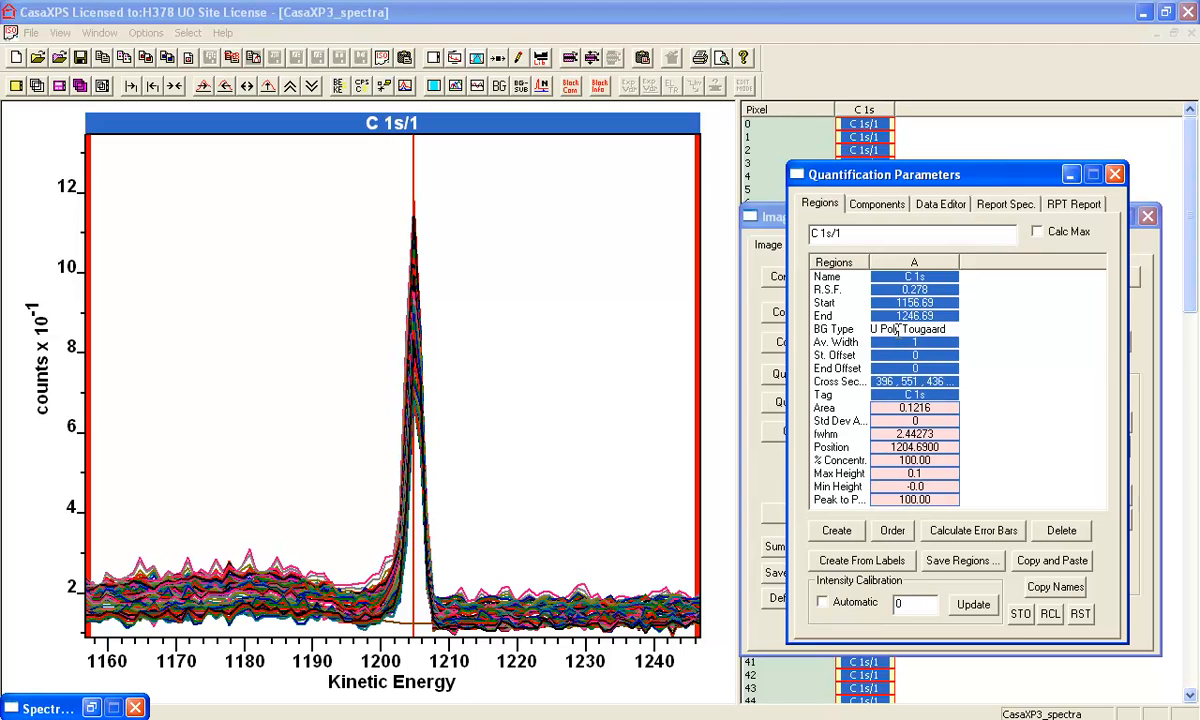
double_click(889, 329)
text(3)
key(Return)
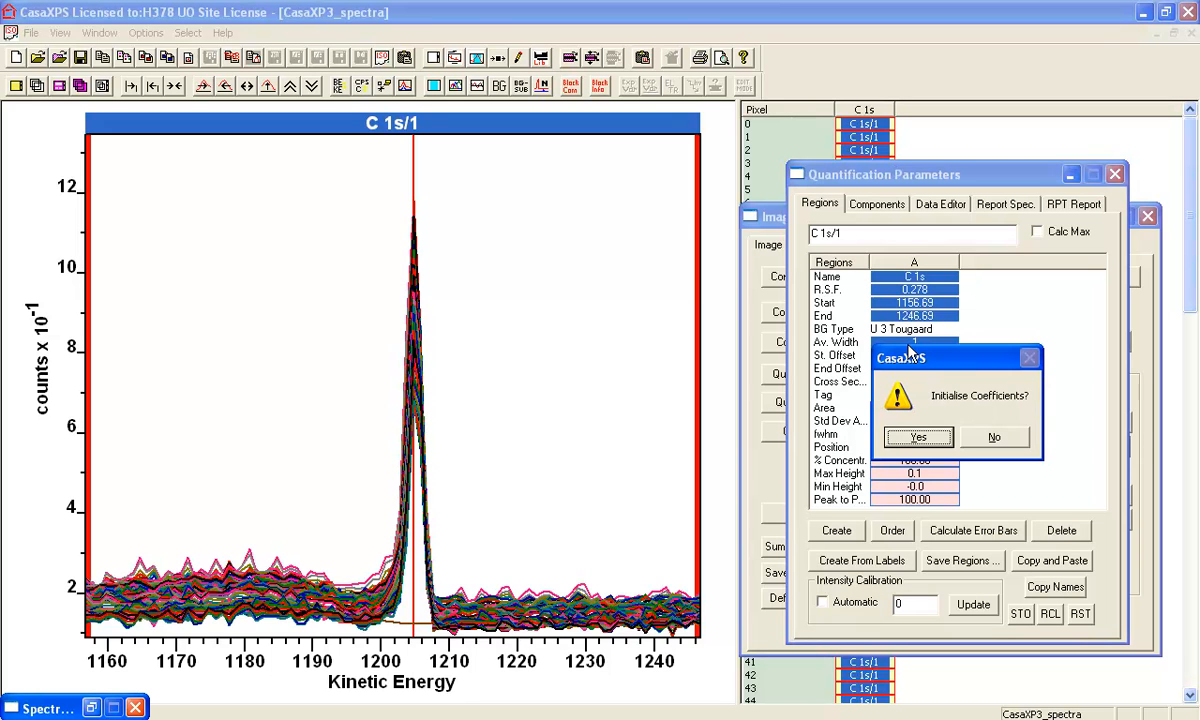
key(Tab)
key(Return)
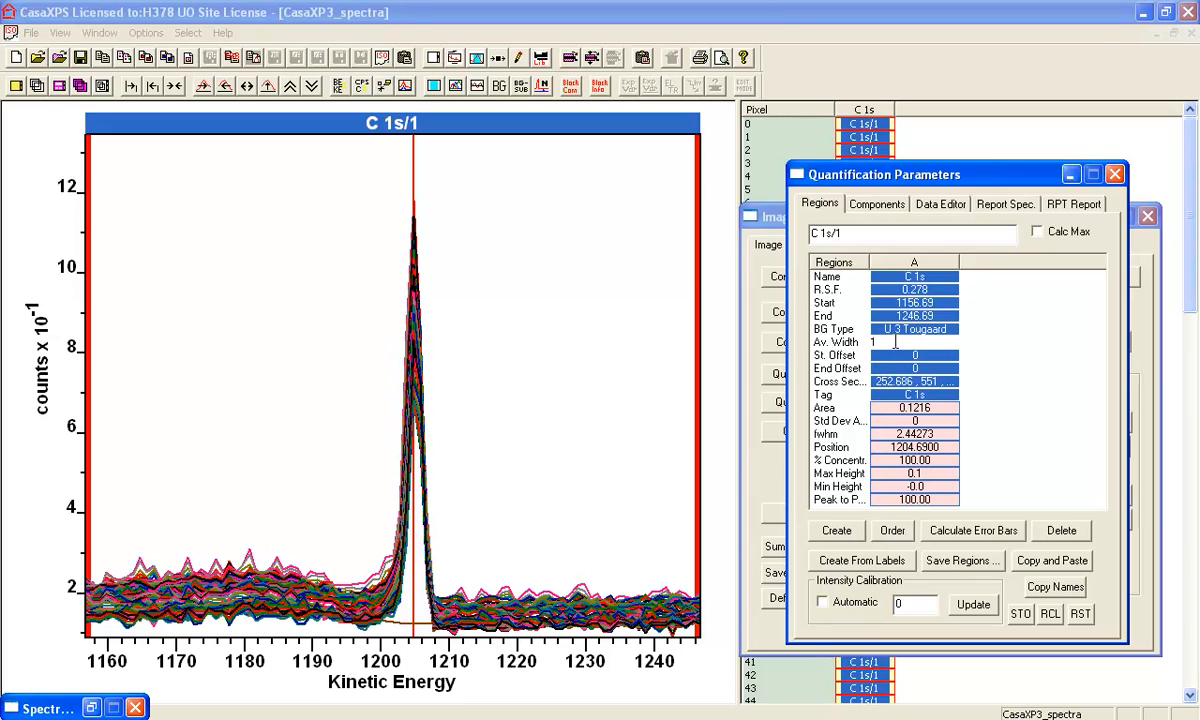
click(879, 339)
text(4)
key(Return)
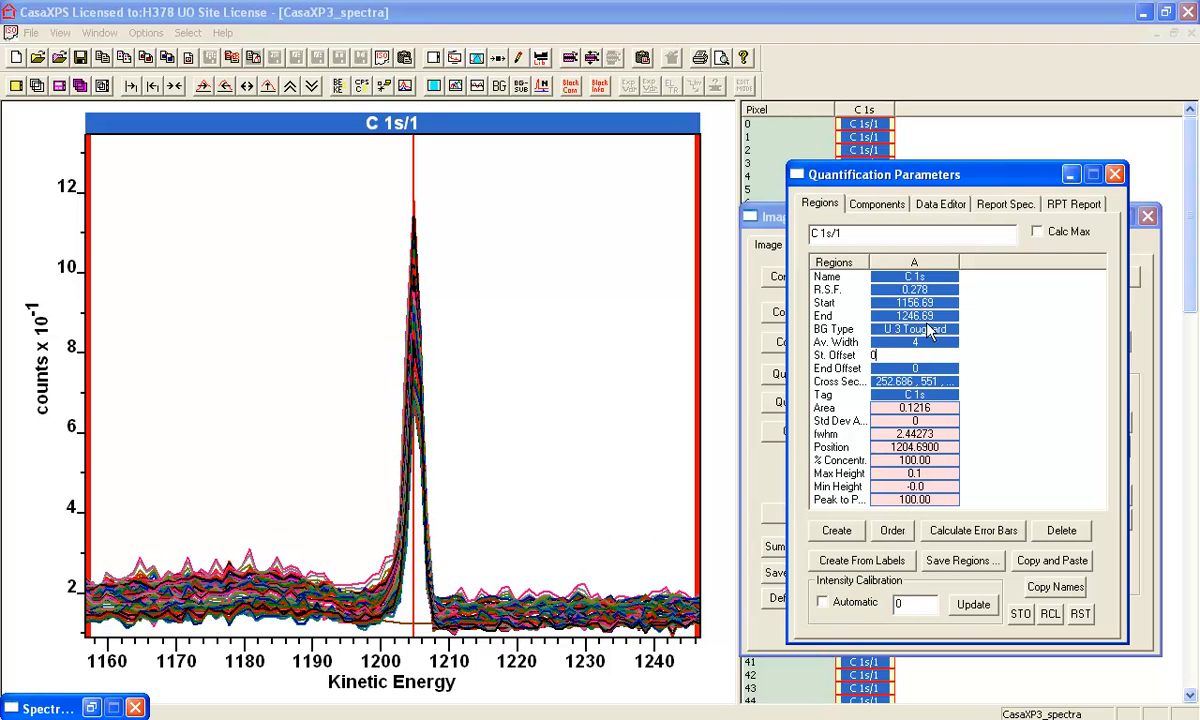
Step: Switch the spectra to the binding energy scale and set the C 1s region's start to 312 and end to 267
click(334, 86)
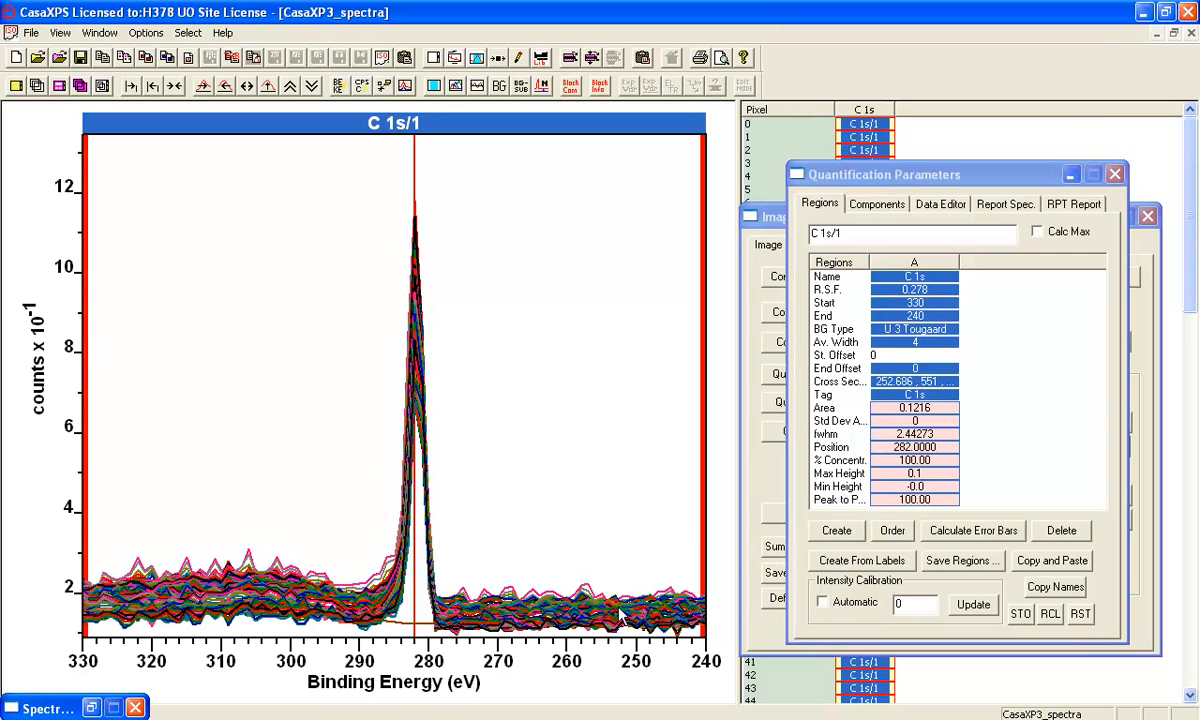
click(860, 302)
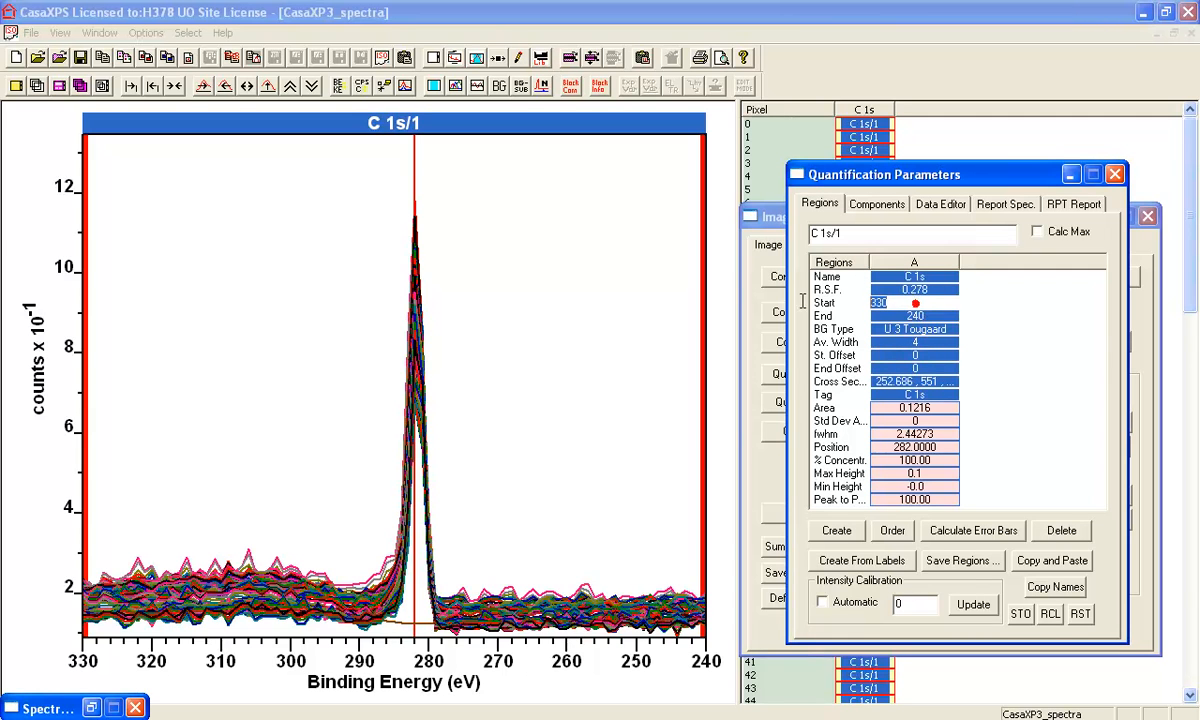
text(31)
text(2)
key(Return)
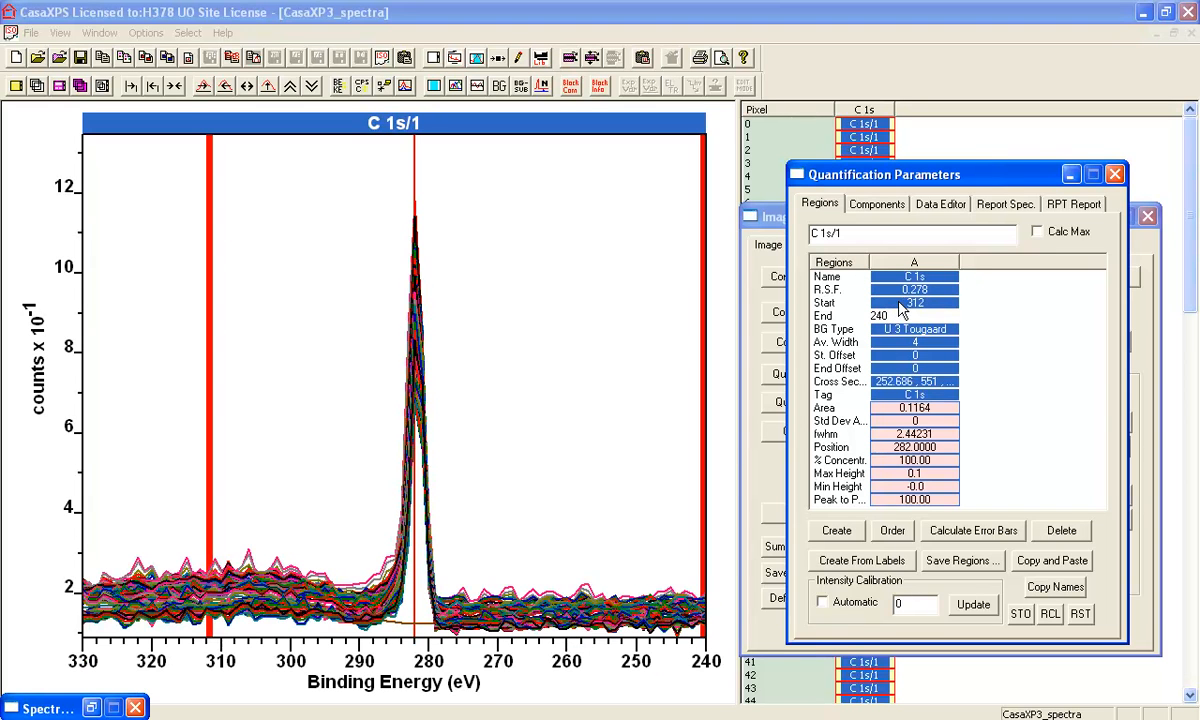
key(BackSpace)
key(BackSpace)
key(Return)
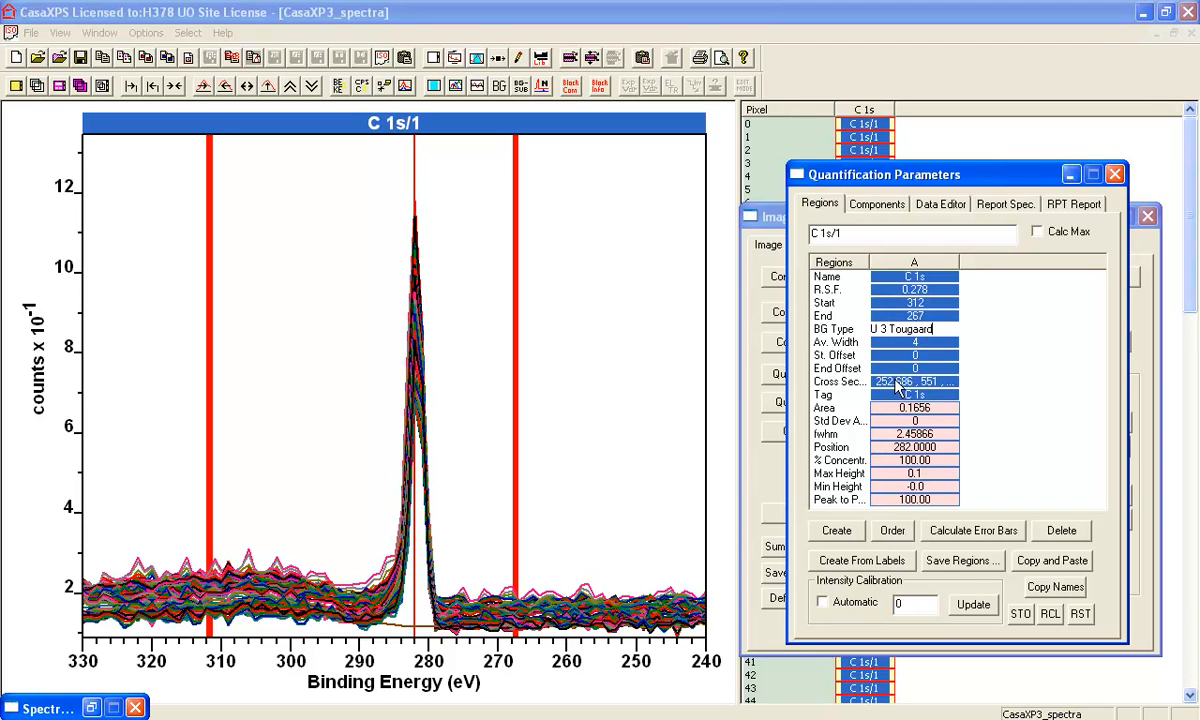
Step: Widen the region's column to show its cross-section parameters and set the region's tag to cross_section_b
click(882, 390)
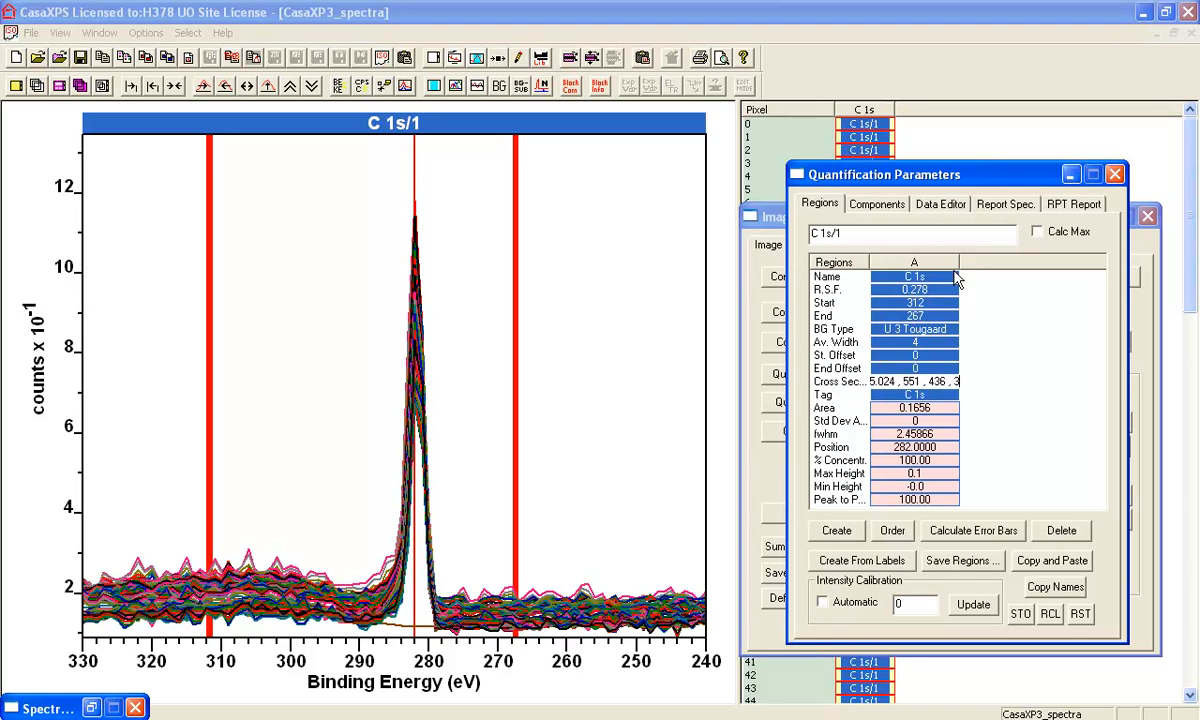
drag(963, 260, 983, 260)
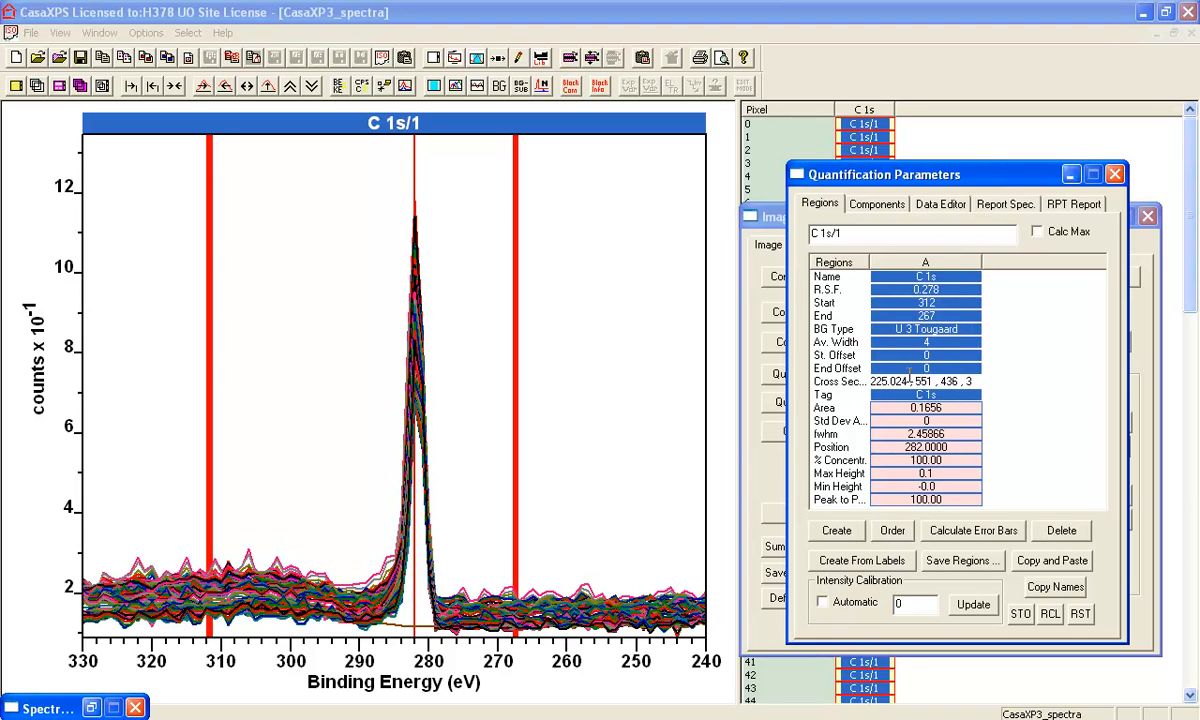
drag(905, 381, 845, 360)
click(935, 395)
drag(935, 395, 802, 395)
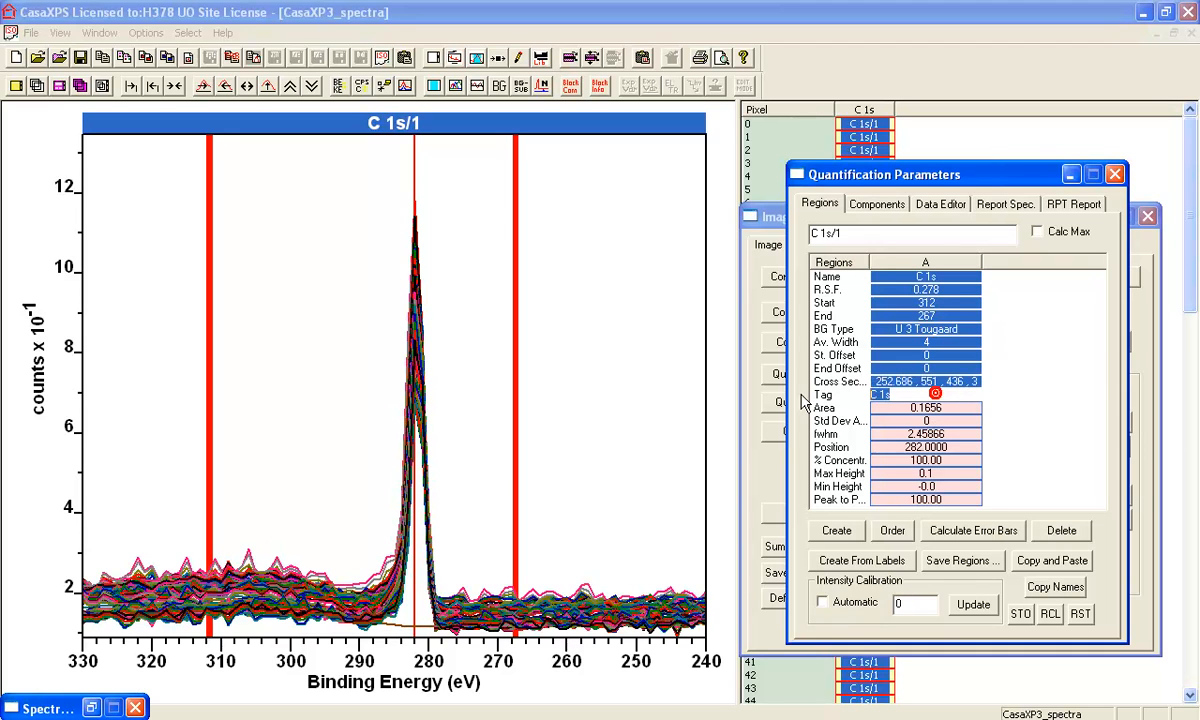
text(cross_section_b)
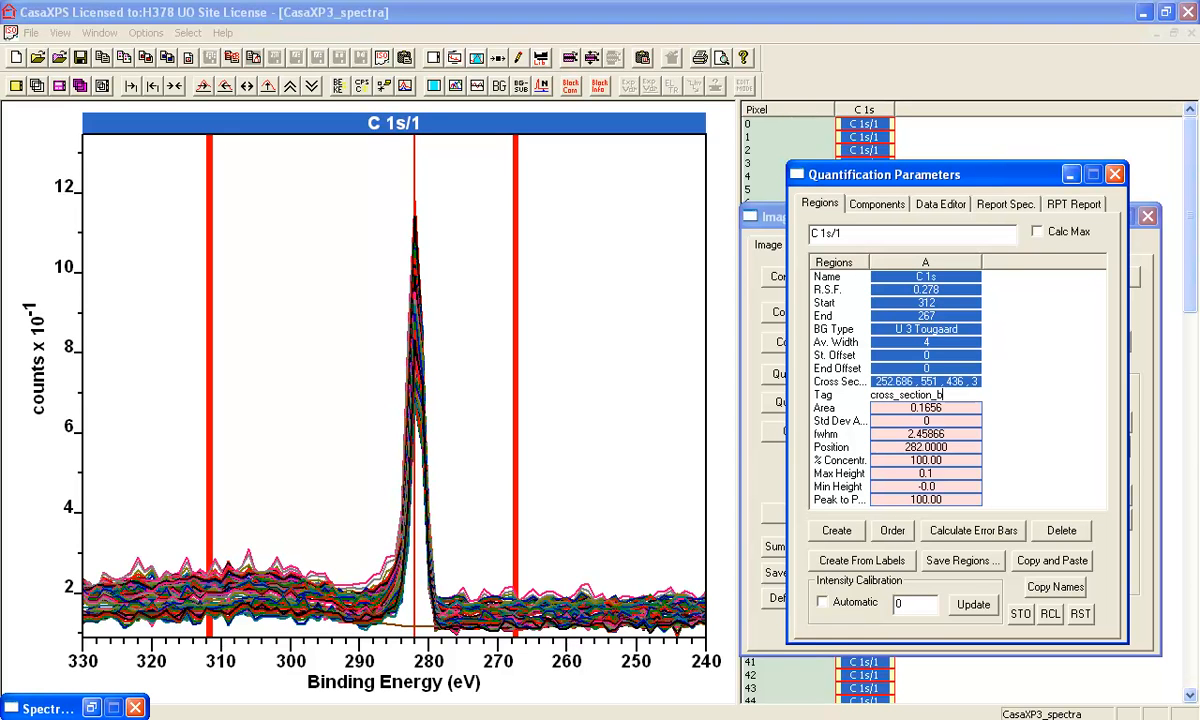
key(Return)
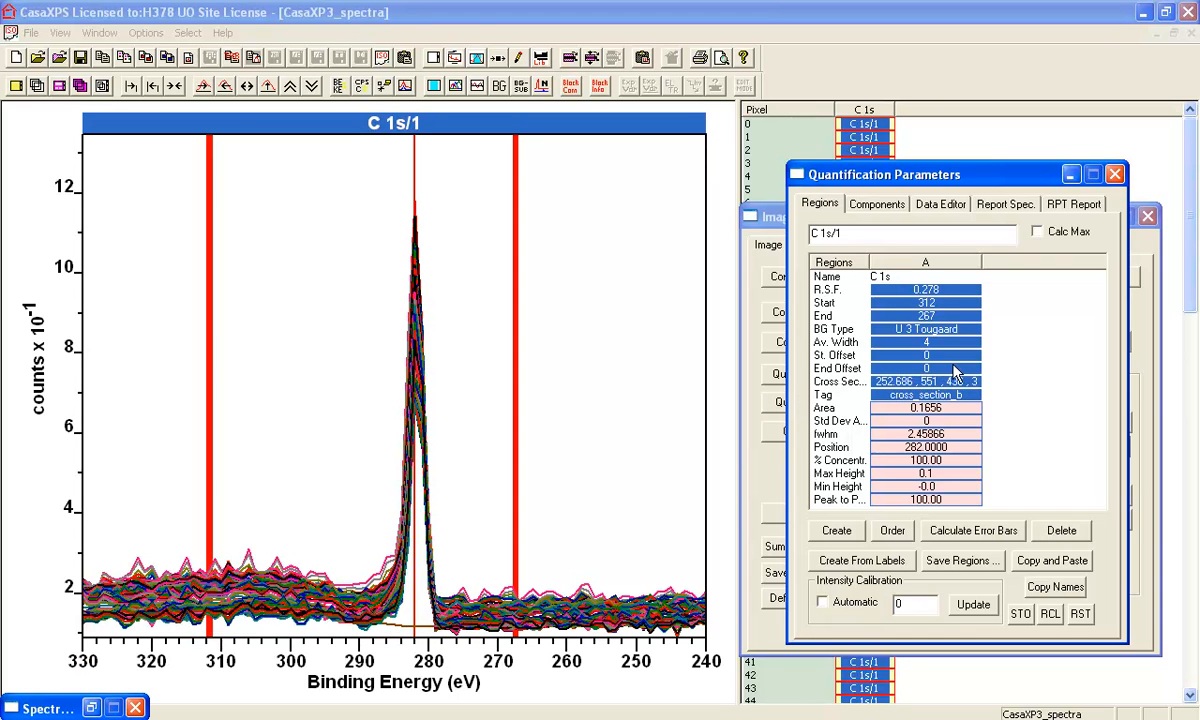
Step: Create a second C 1s region and set its background type to Skip
click(885, 381)
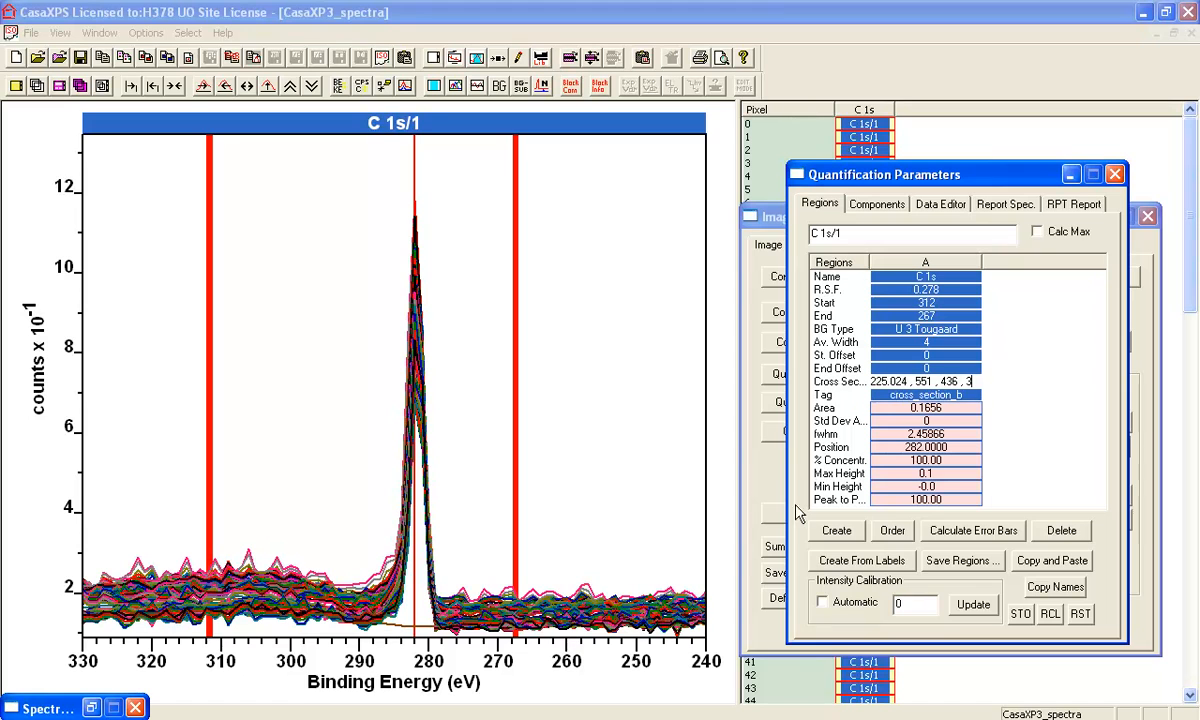
click(836, 531)
drag(1006, 331, 886, 339)
text(sk)
key(Return)
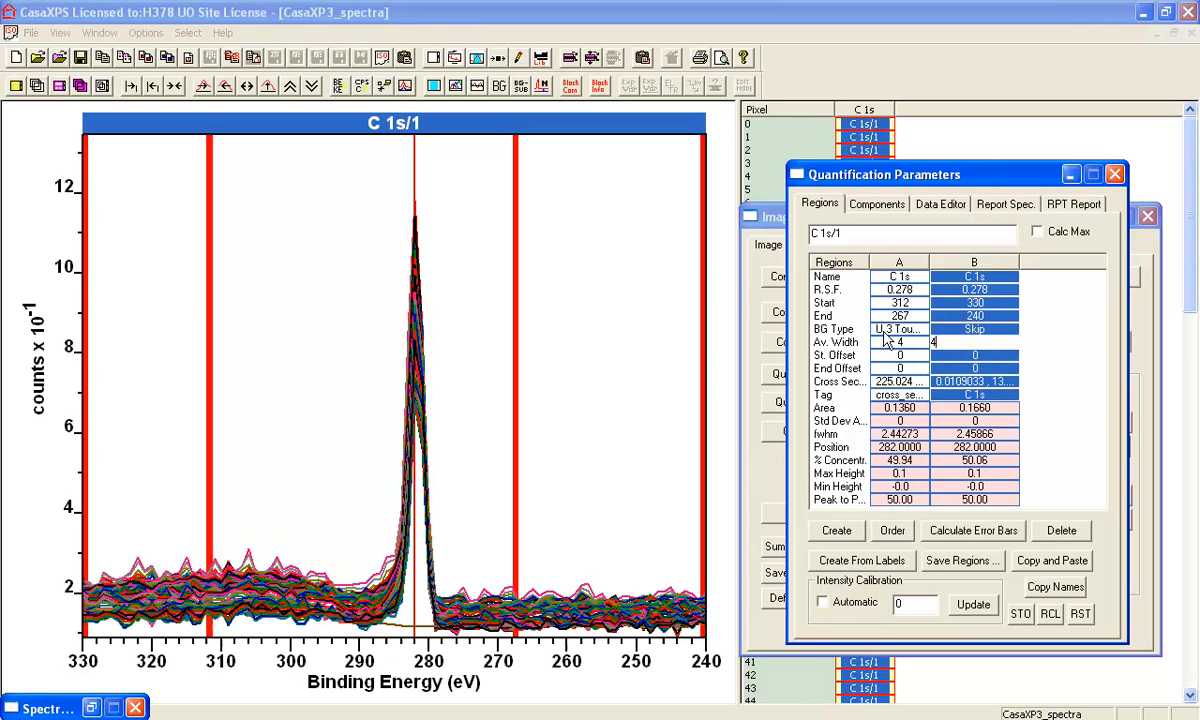
Step: Narrow the second region around the C 1s peak, from about 289.95 to 276.74 eV
click(86, 388)
drag(86, 388, 361, 391)
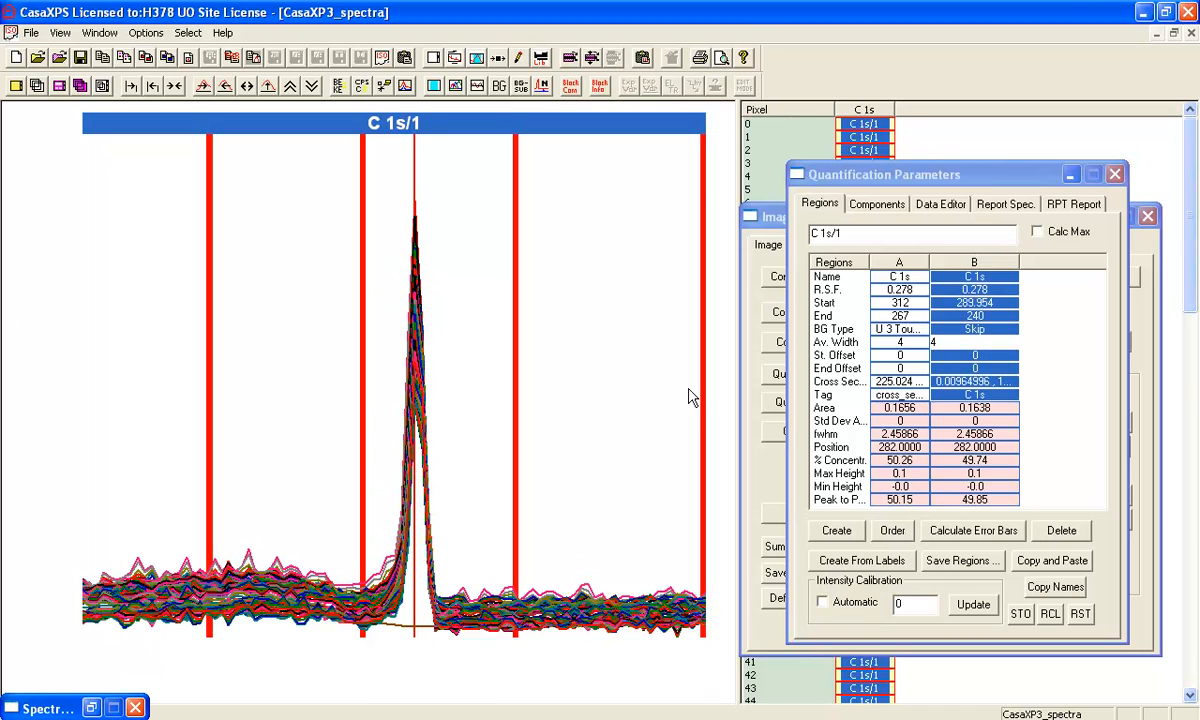
drag(691, 396, 451, 392)
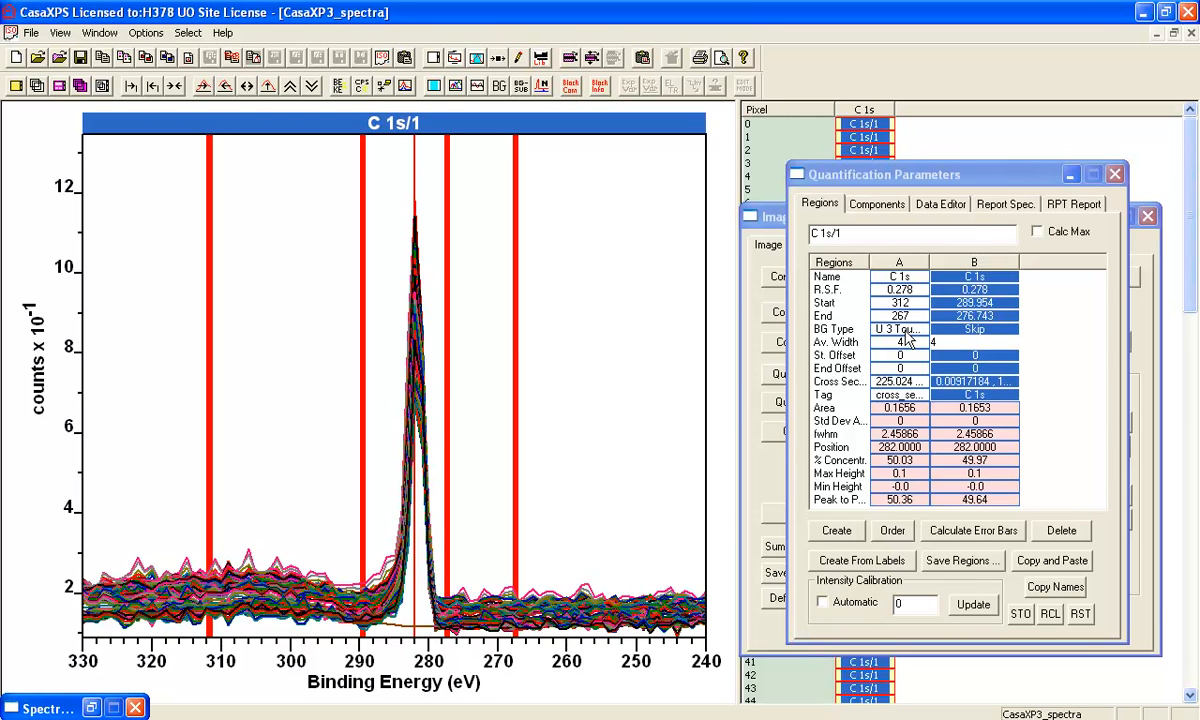
Step: Set the second region's tag to raw area cpsev
click(965, 329)
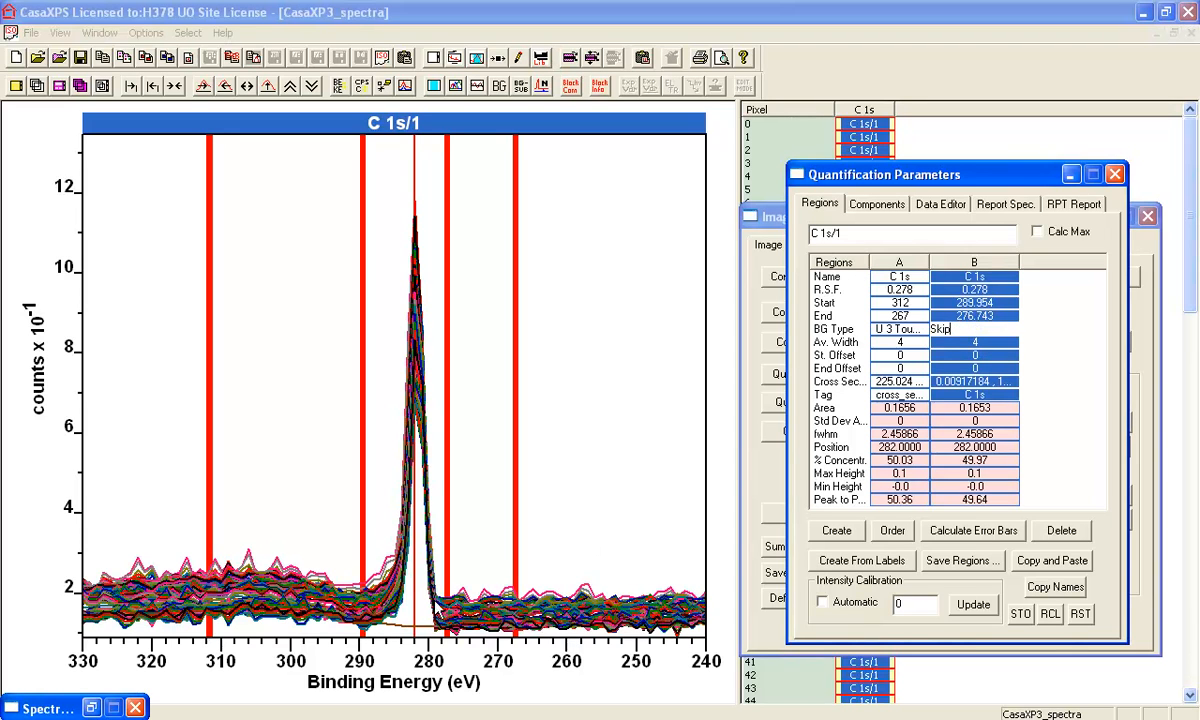
click(886, 331)
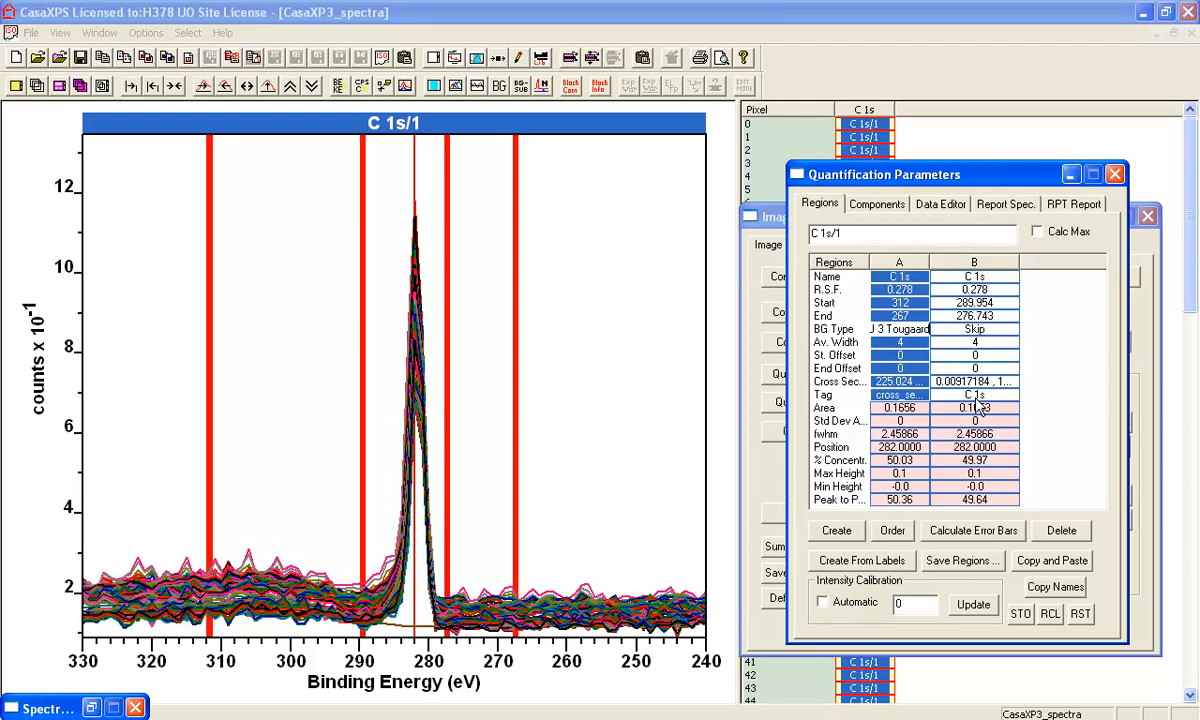
click(958, 396)
text(raw)
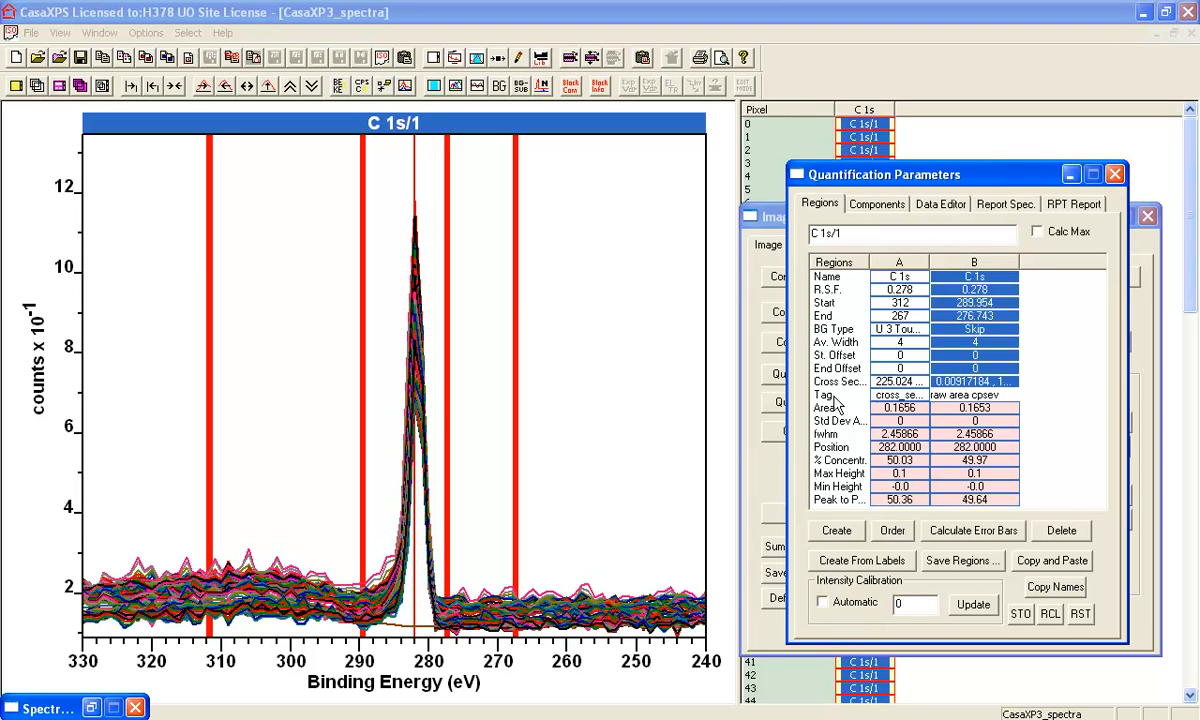
key(Return)
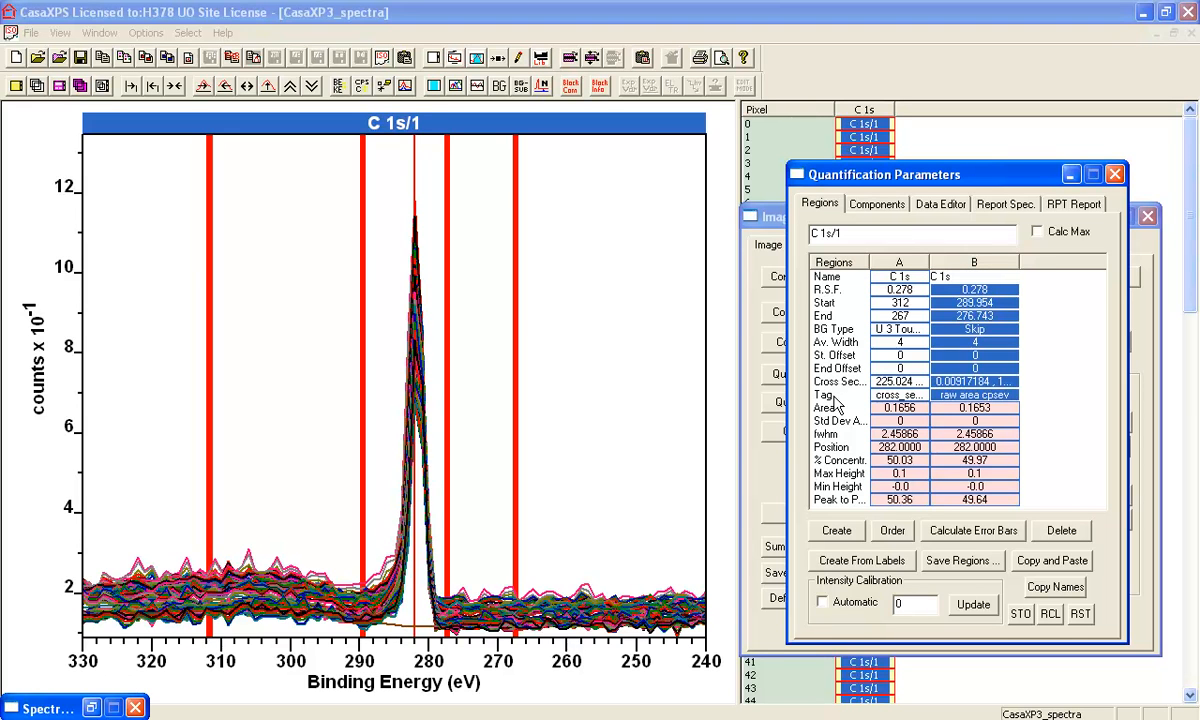
Step: Propagate both quantification regions to all the selected C 1s pixel spectra
right_click(453, 263)
click(410, 201)
click(772, 270)
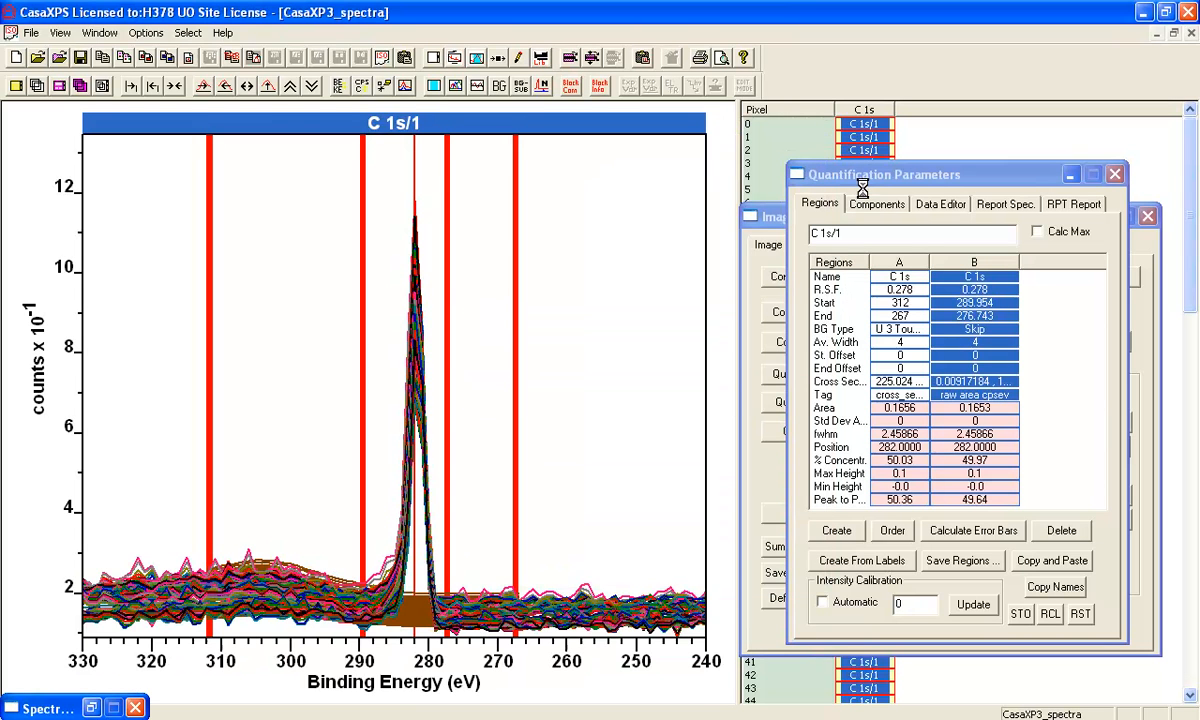
Step: Rename the U 3 Tougaard region to B1 and the Skip region to AP
click(922, 276)
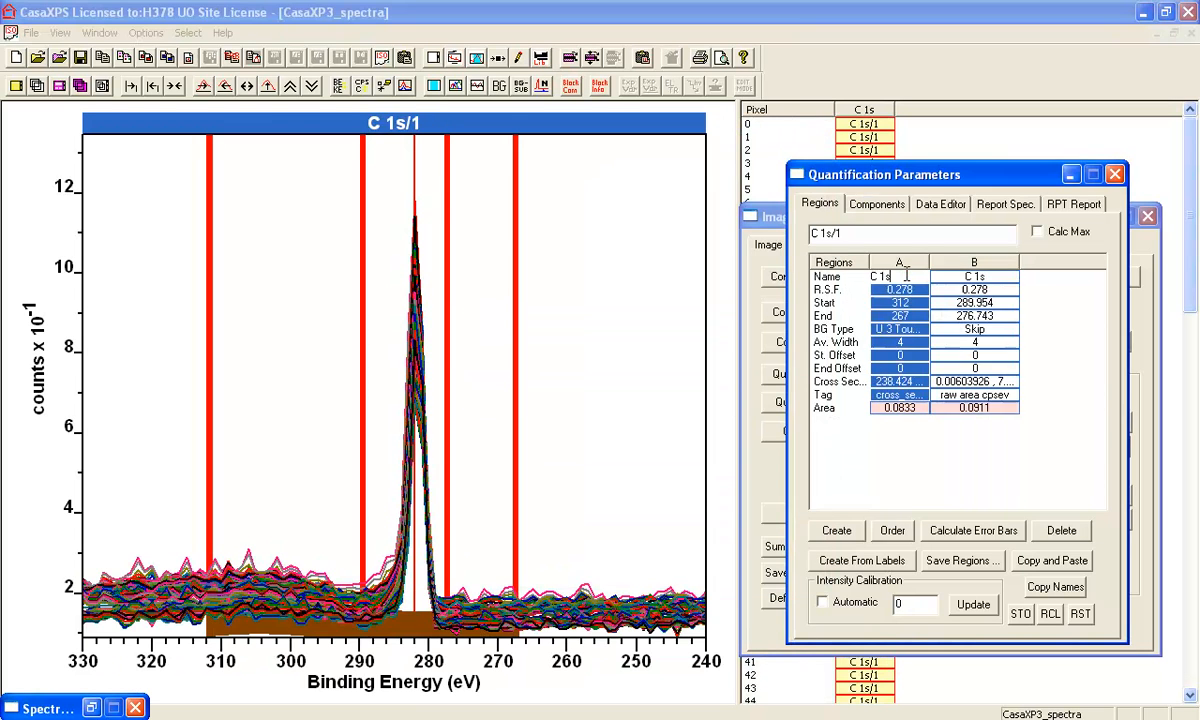
drag(922, 276, 788, 283)
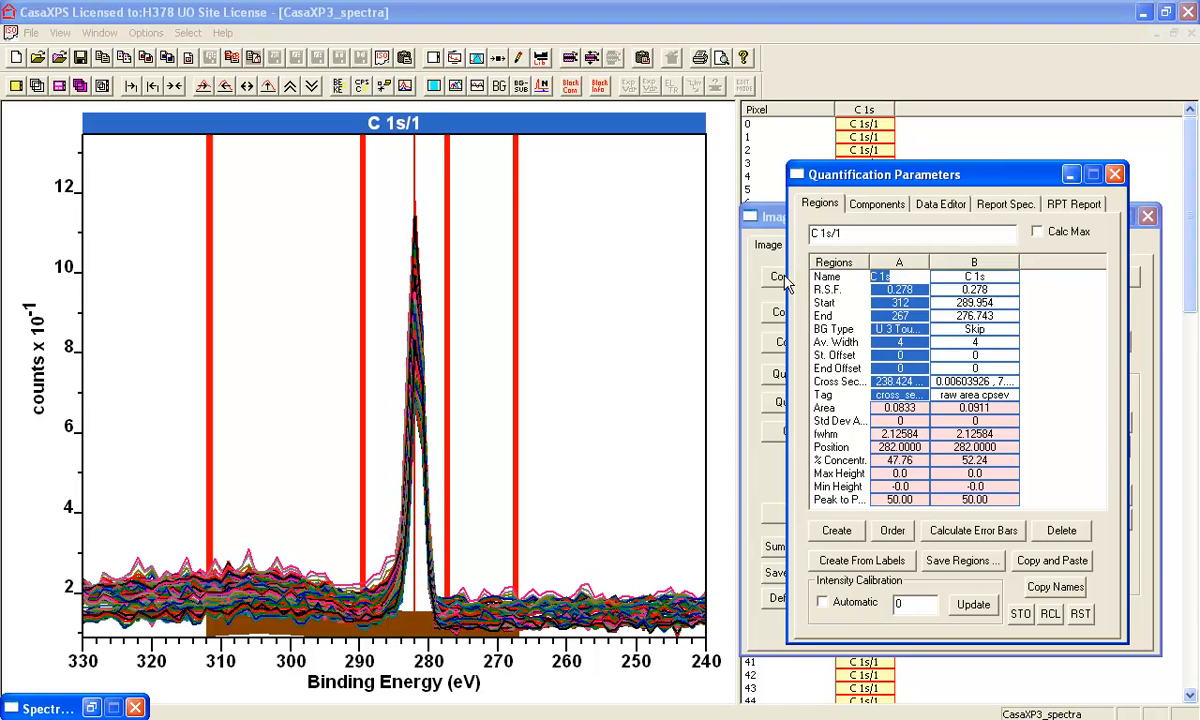
text(B1)
key(Return)
click(976, 277)
drag(980, 280, 825, 276)
text(AP)
key(Return)
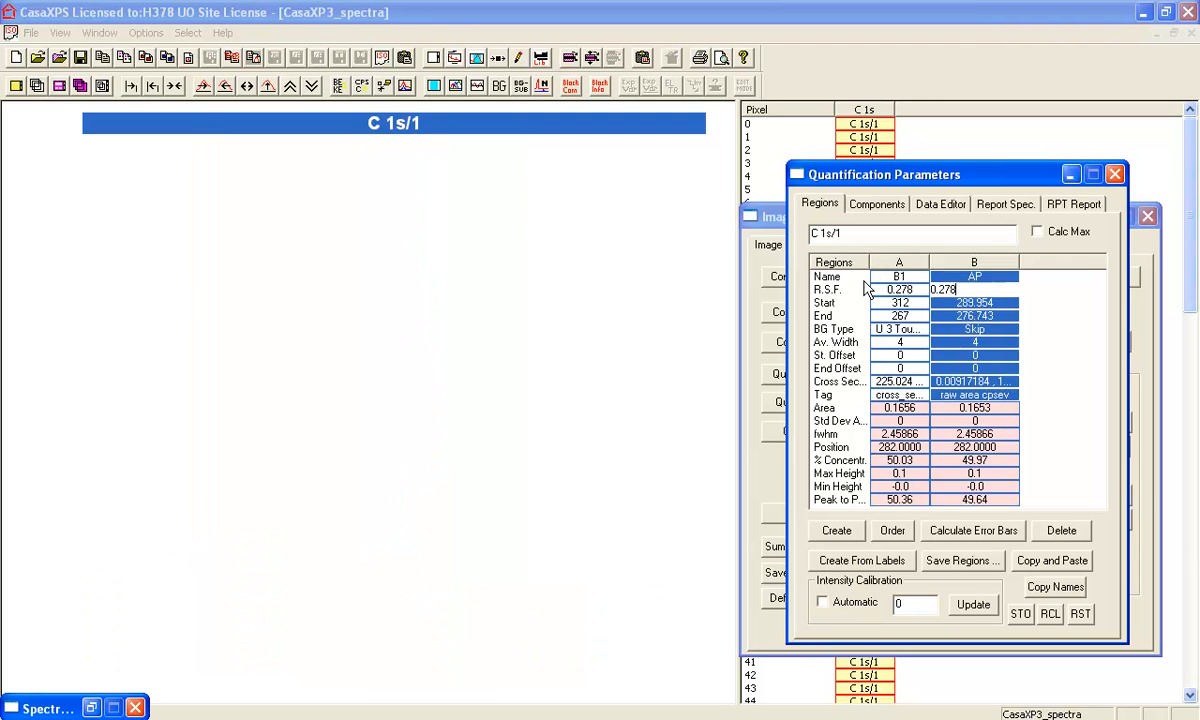
Step: Propagate the renamed B1 and AP regions to all C 1s spectra and convert the regions to images
click(867, 108)
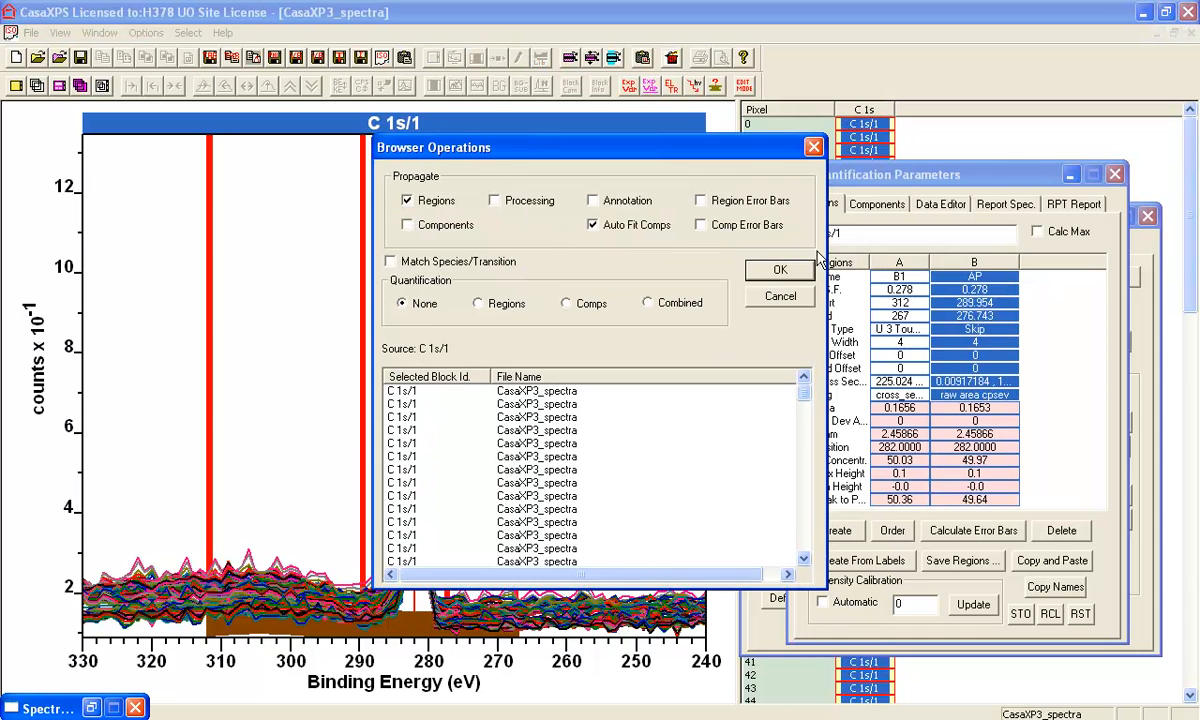
click(780, 271)
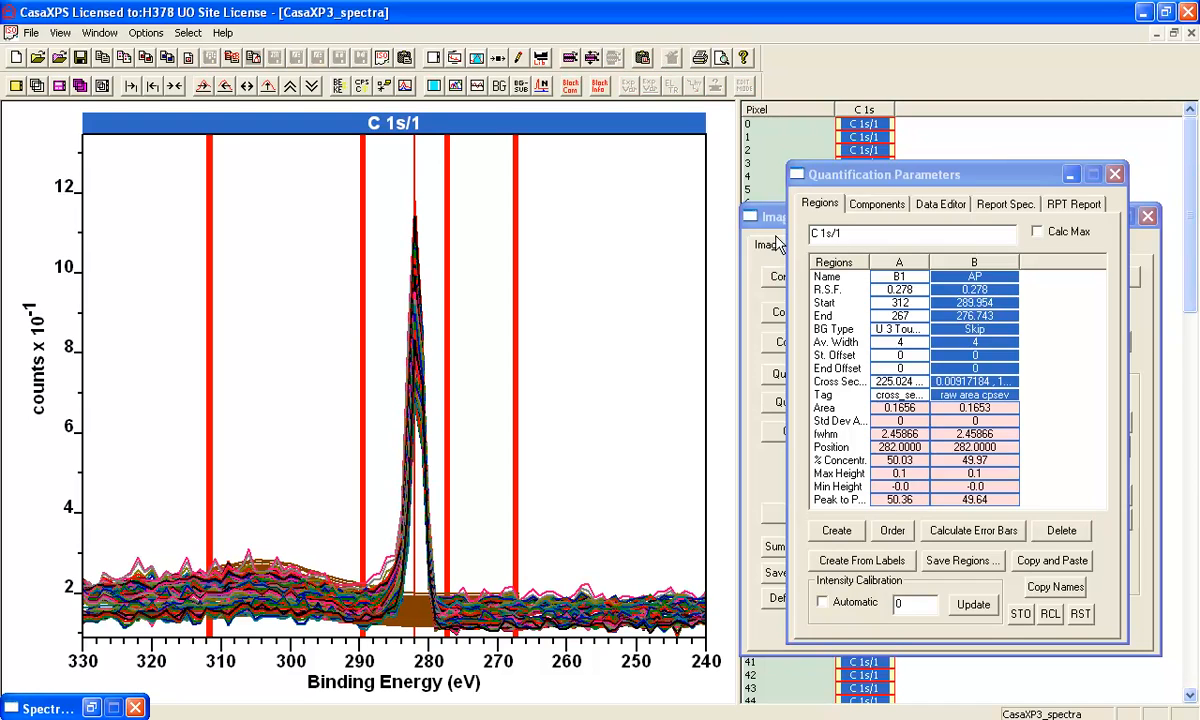
click(752, 217)
click(793, 313)
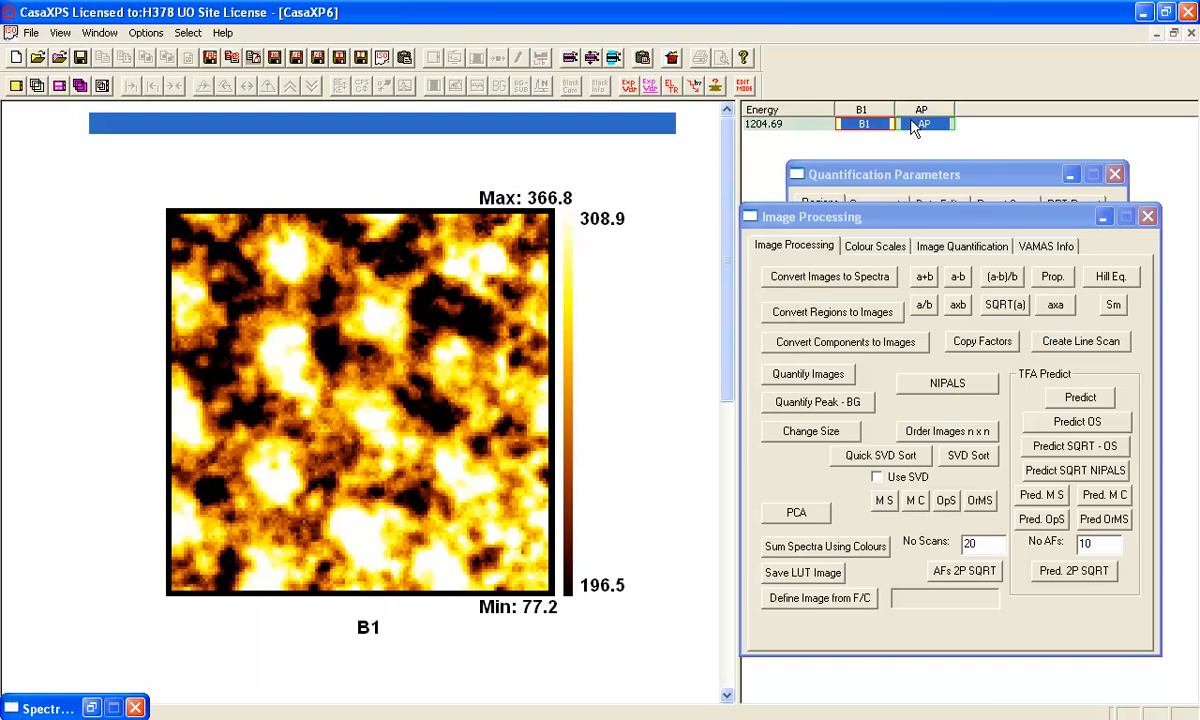
Step: Display the B1 and AP images in turn to compare them
click(870, 124)
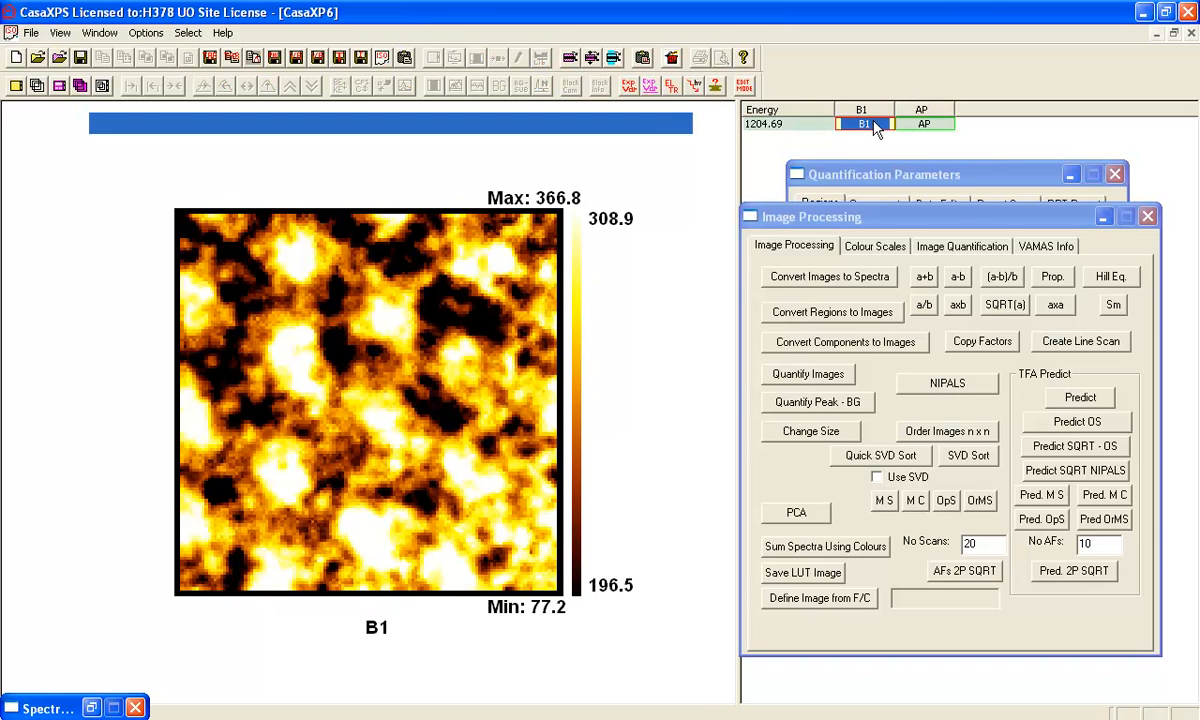
click(922, 124)
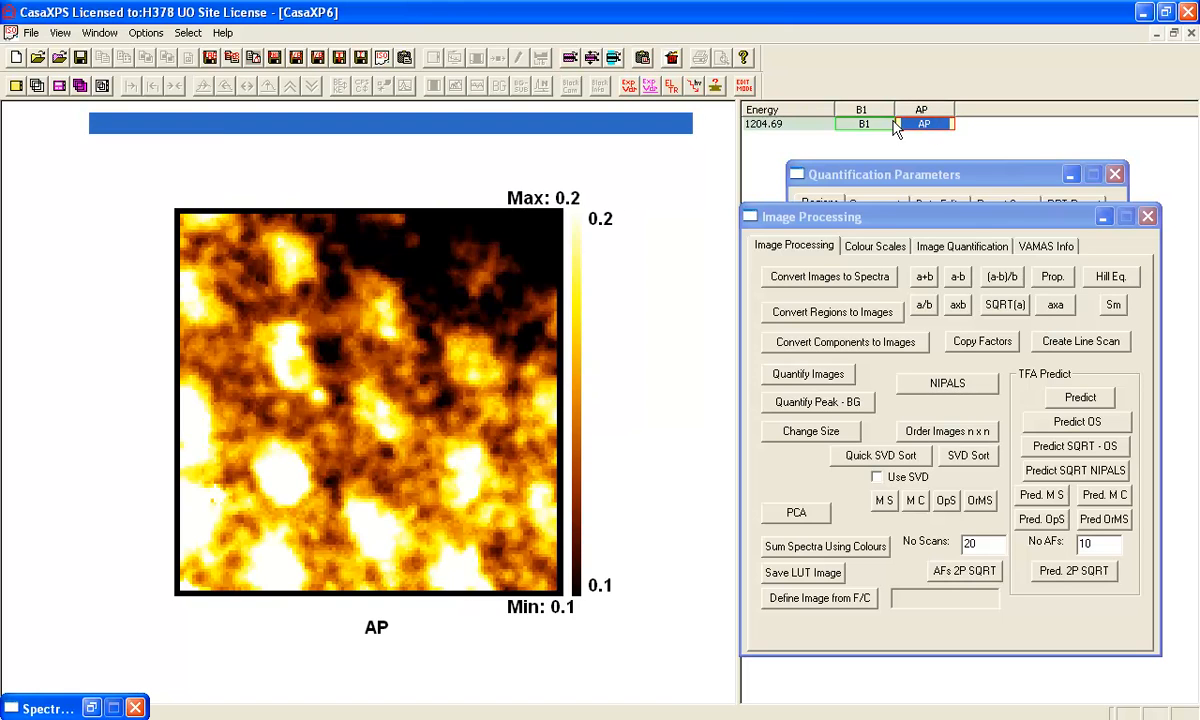
click(876, 125)
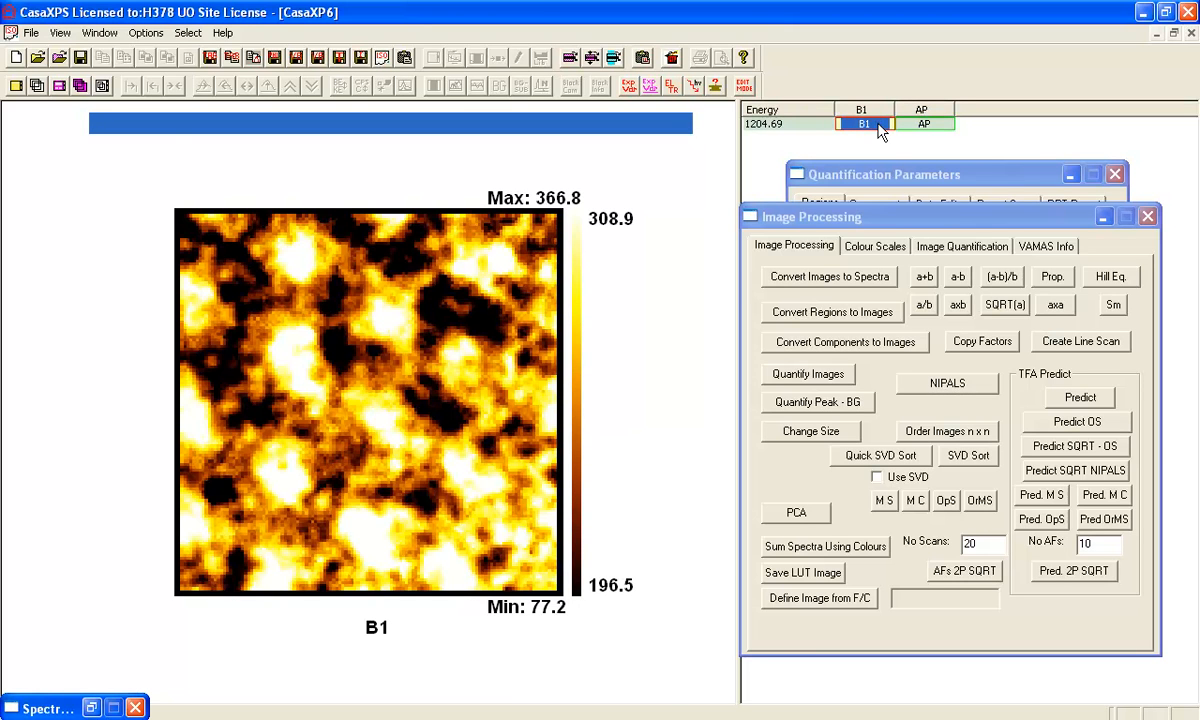
click(922, 124)
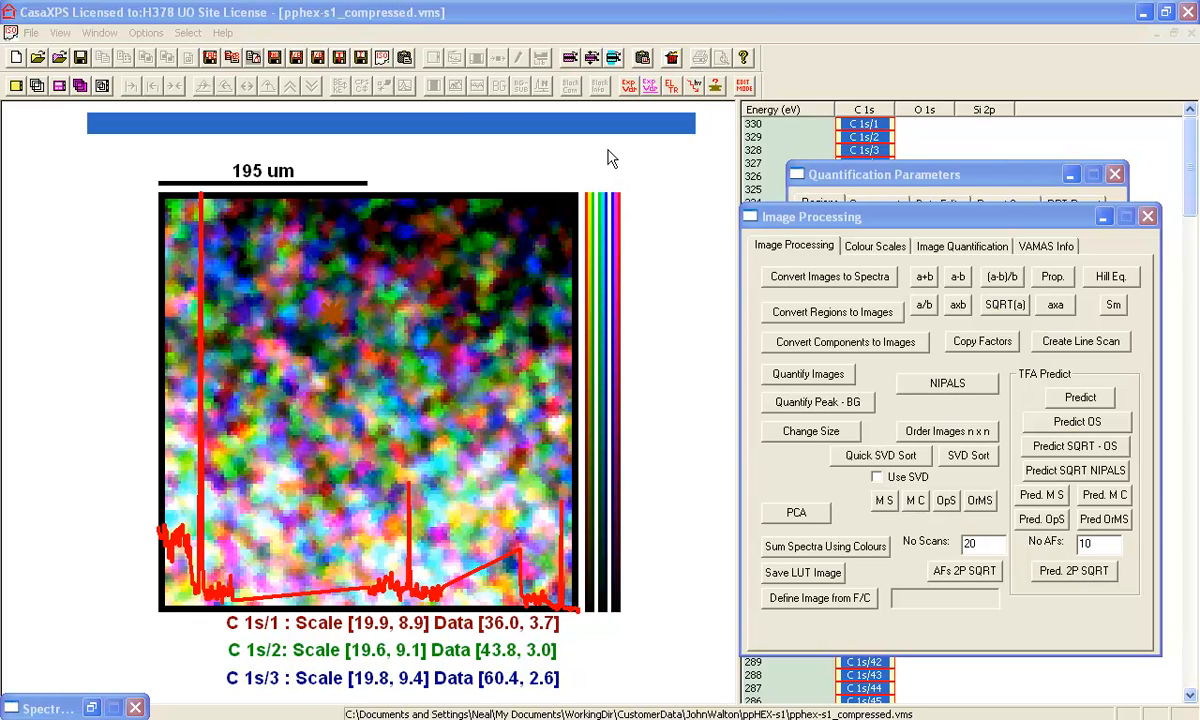
Step: Reset the processing of the selected C 1s images in pphex-s1_compressed.vms
click(584, 162)
click(498, 57)
click(970, 636)
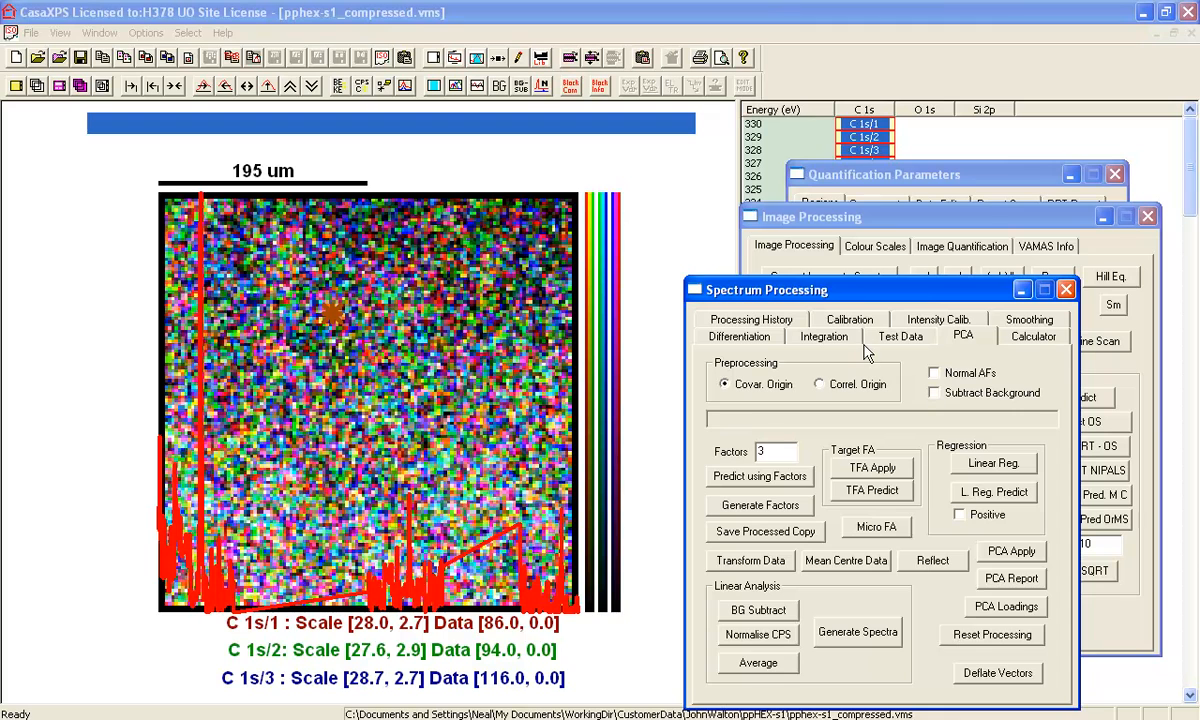
Step: Sum the selected C 1s images into one image and locate the summed image at the end of the file's block list
click(897, 339)
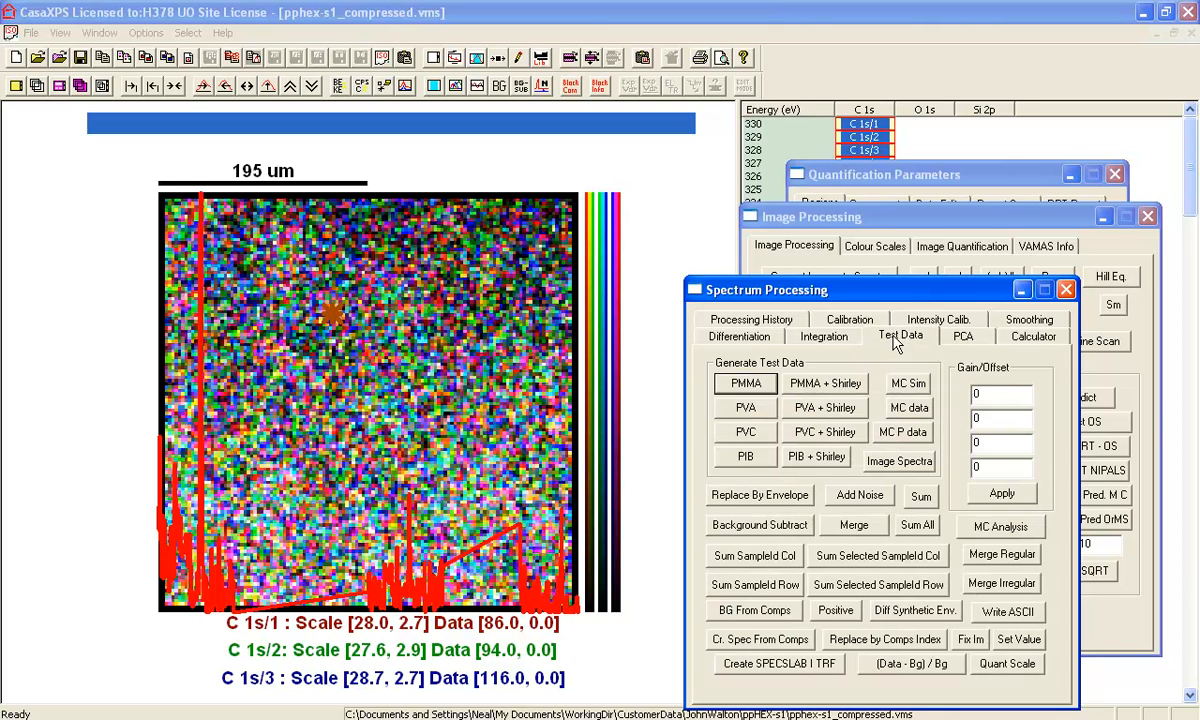
drag(827, 285, 867, 255)
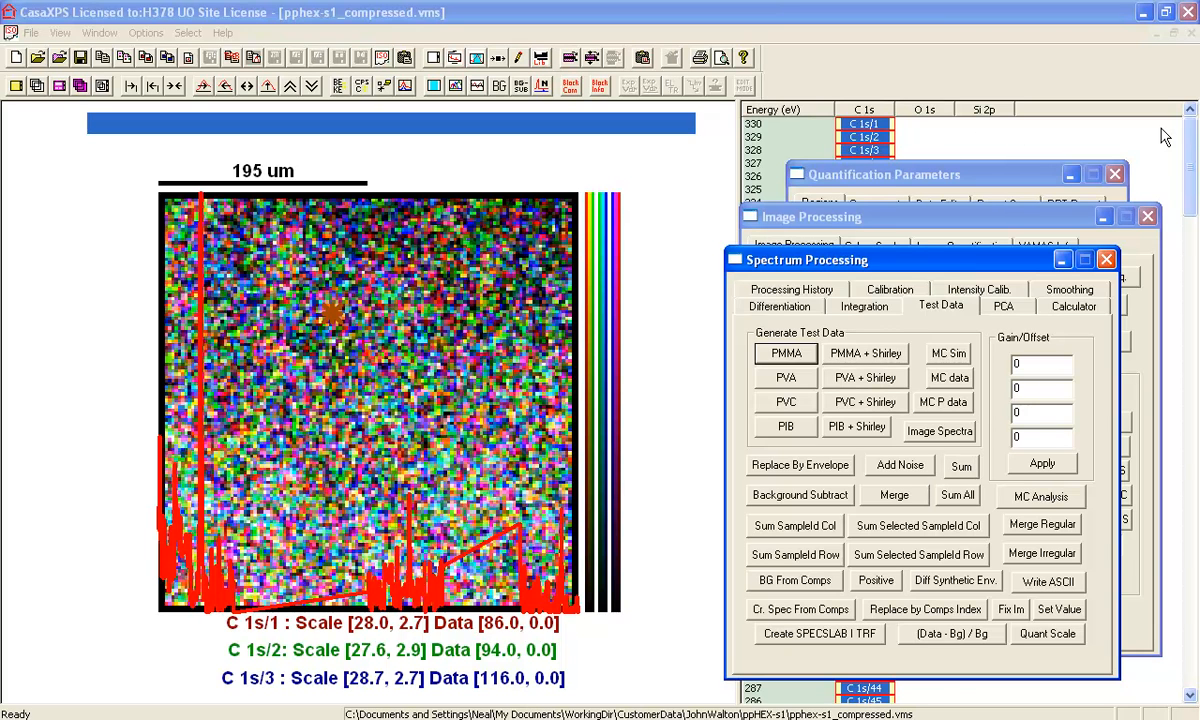
drag(1191, 138, 1197, 333)
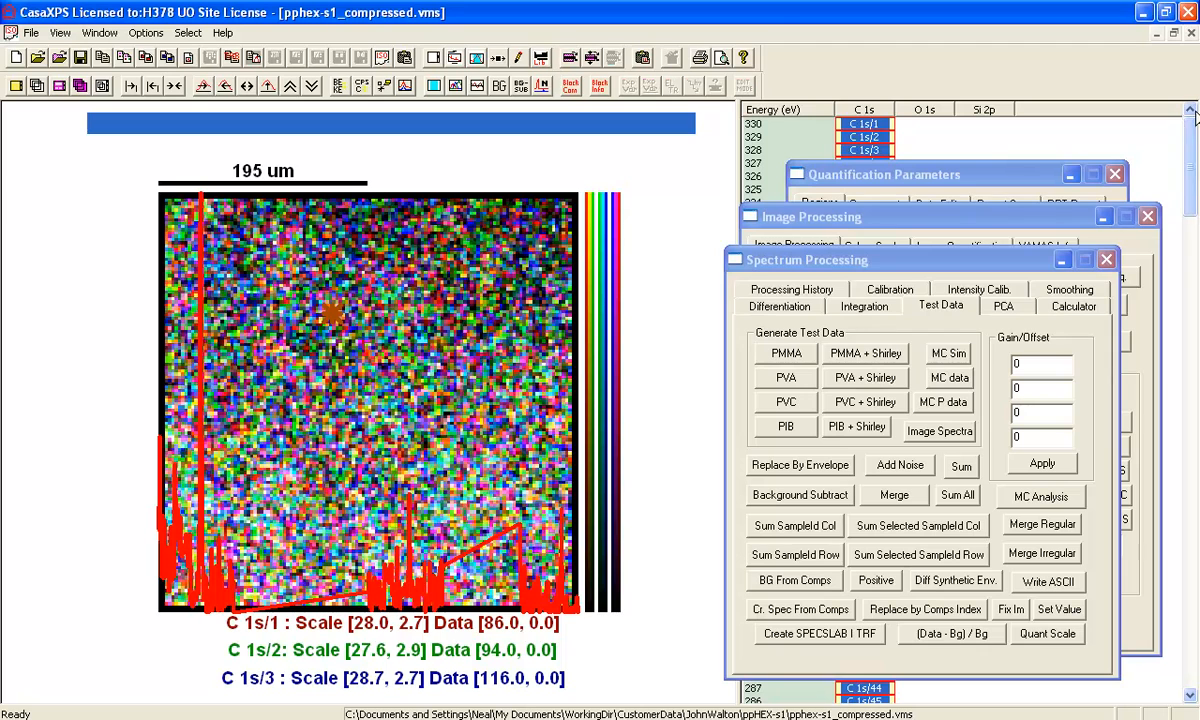
click(1118, 122)
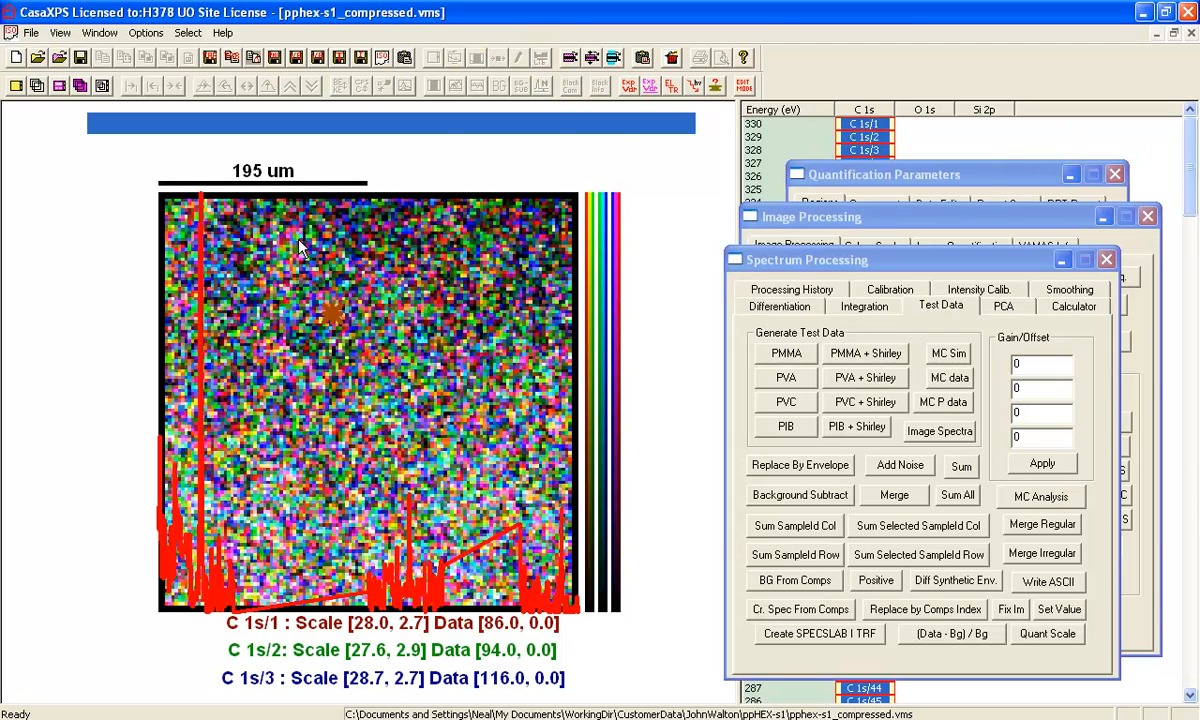
click(955, 468)
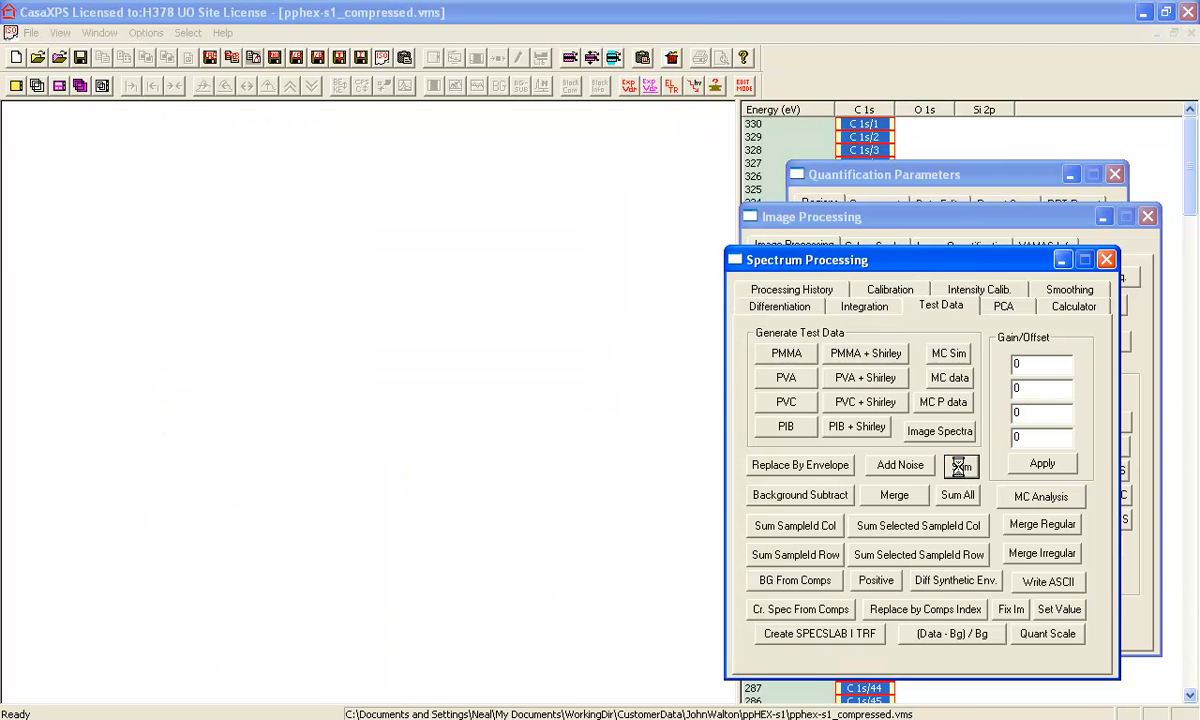
drag(740, 152, 666, 152)
drag(1190, 160, 1112, 625)
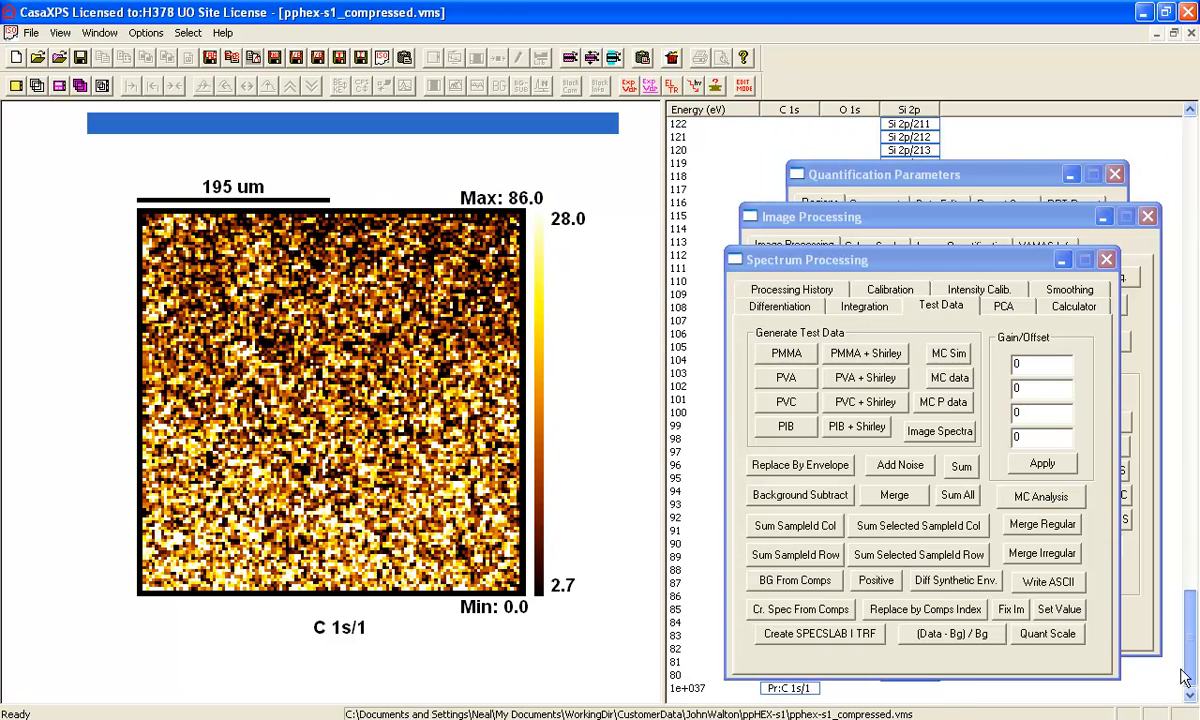
Step: Copy the summed C 1s image into a new file, keeping processed data only
click(790, 690)
double_click(790, 689)
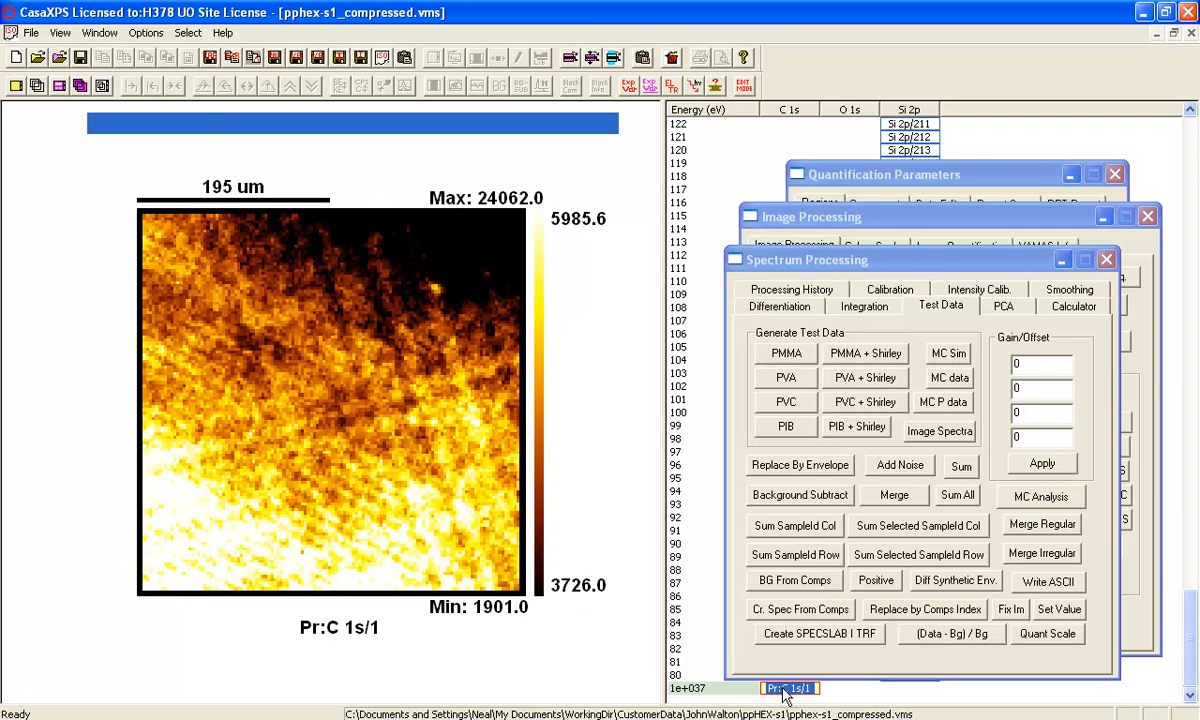
click(15, 58)
click(643, 57)
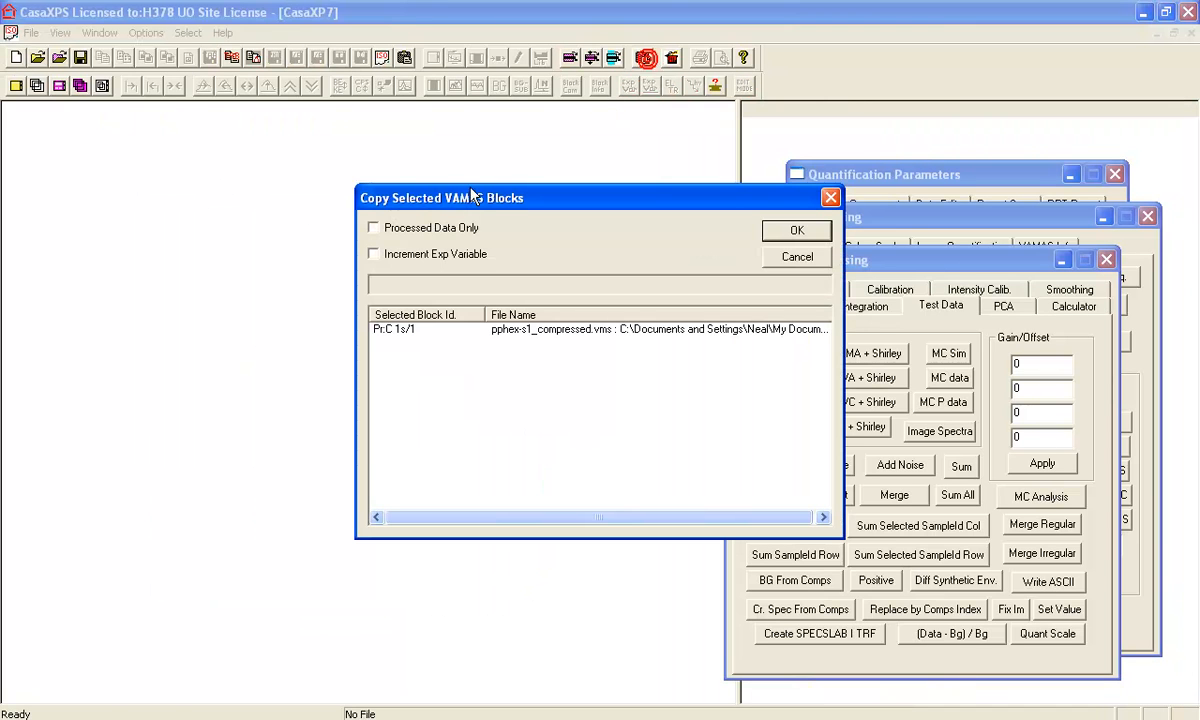
click(374, 228)
click(793, 231)
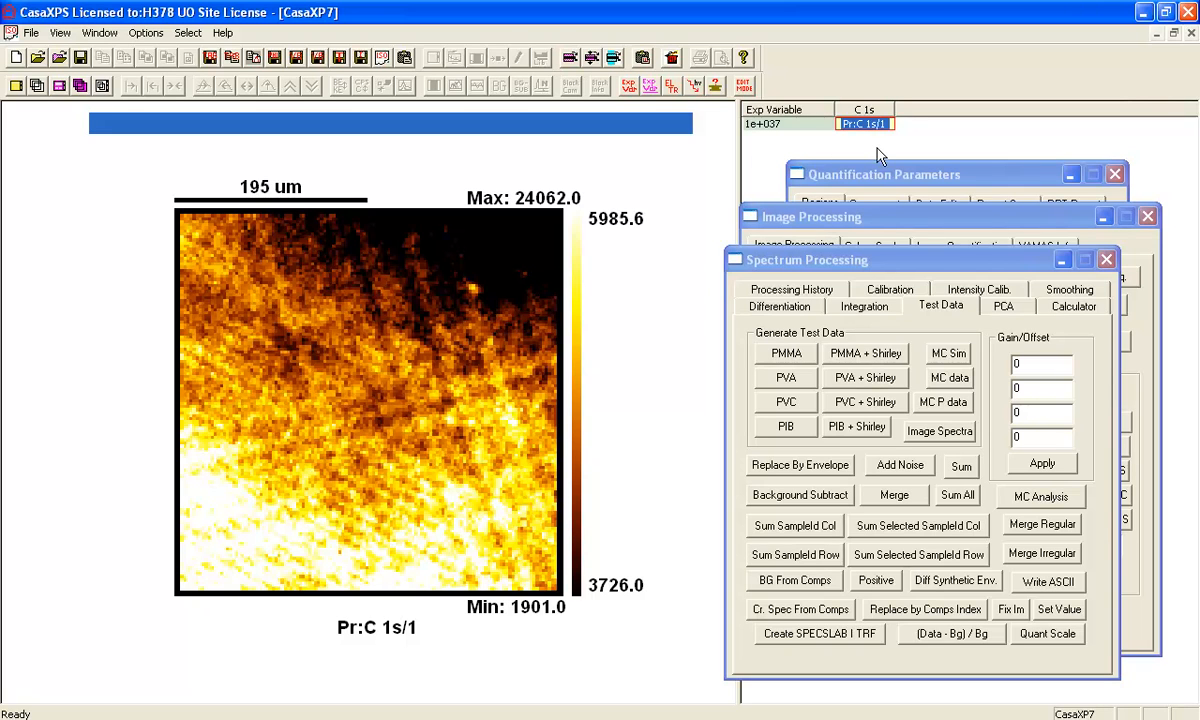
Step: Filter outliers from the copied summed image with a value of 70 and 5 iterations
click(938, 220)
click(995, 245)
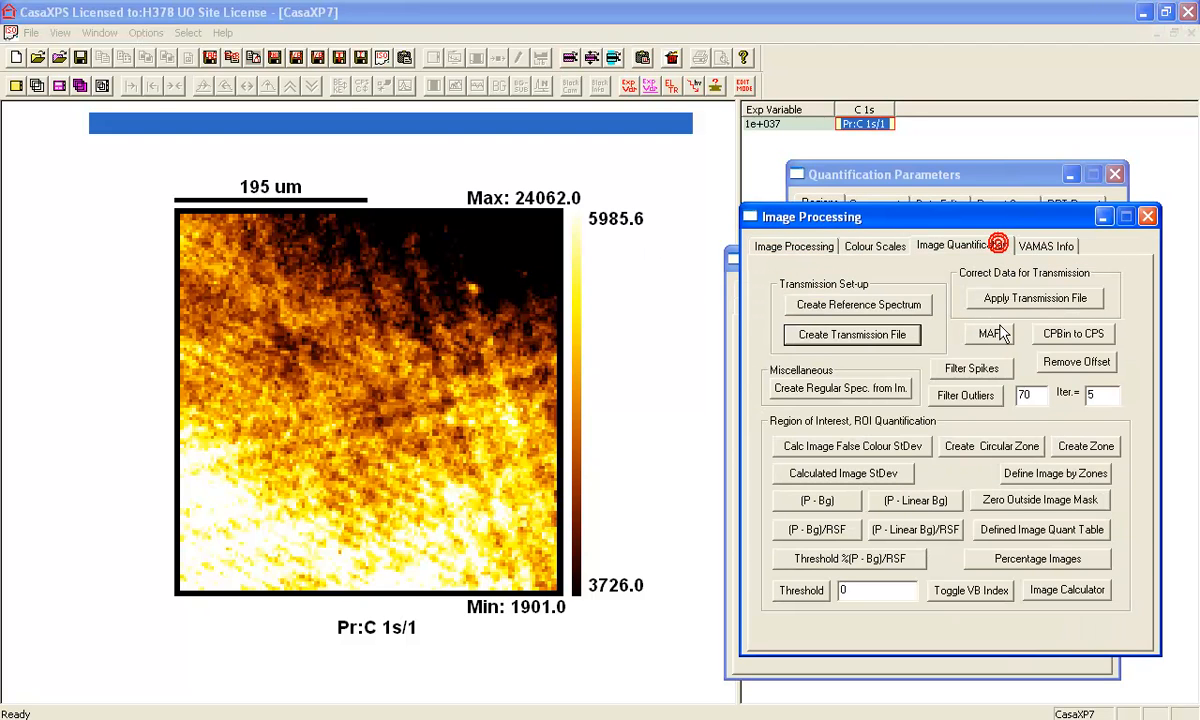
click(965, 397)
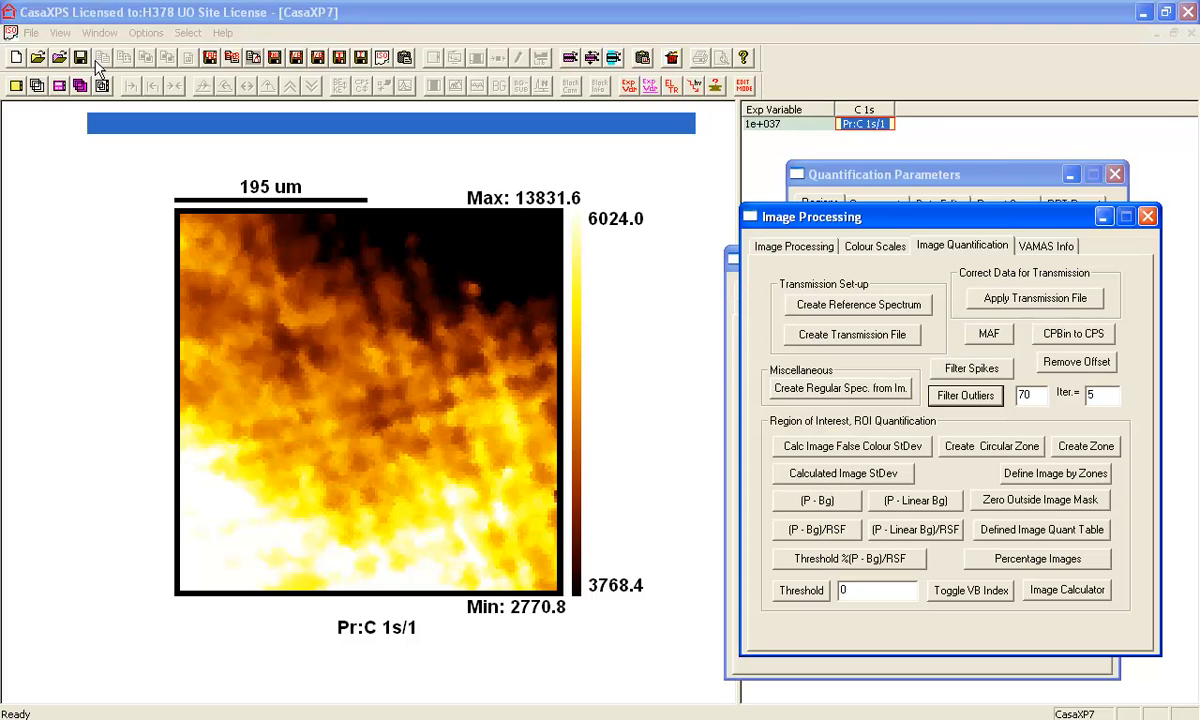
Step: Copy the outlier-filtered image into another new file, keeping processed data only
click(16, 57)
click(641, 58)
click(410, 228)
click(795, 230)
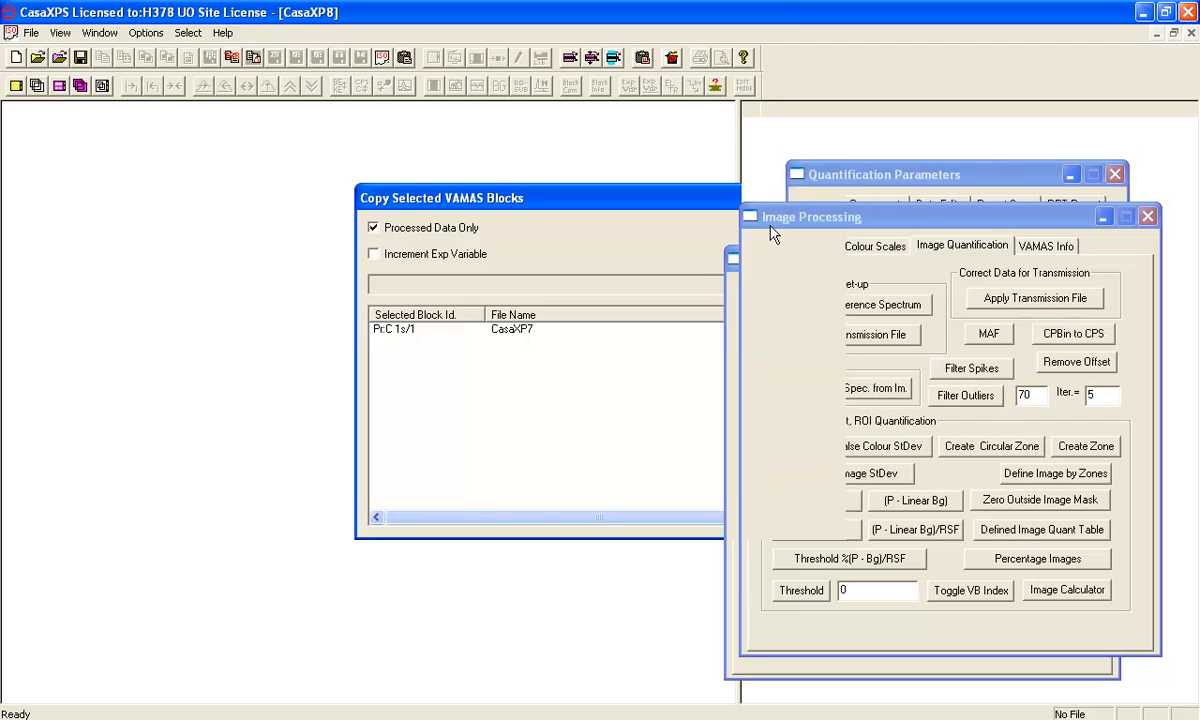
Step: Rename the block ID of the filtered image to "sum of all images"
click(813, 109)
click(601, 87)
drag(657, 194, 534, 194)
text(sum of)
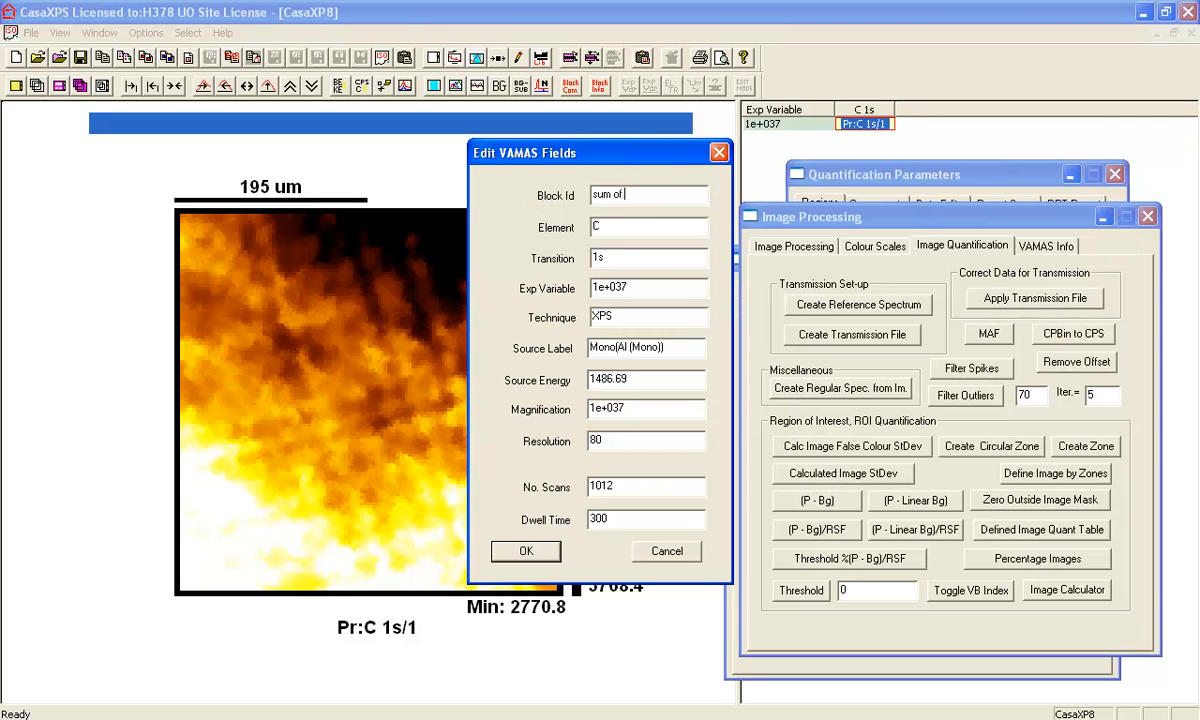
text( all images)
key(Return)
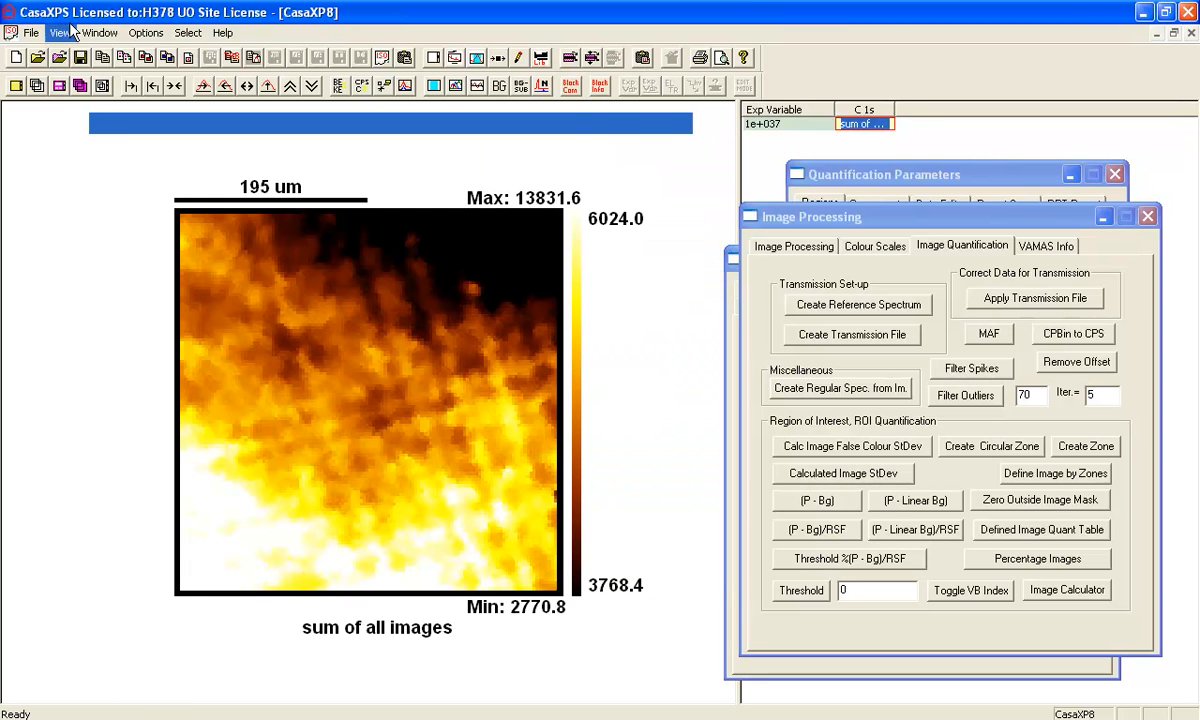
Step: Close the intermediate file CasaXP7
click(110, 32)
click(112, 204)
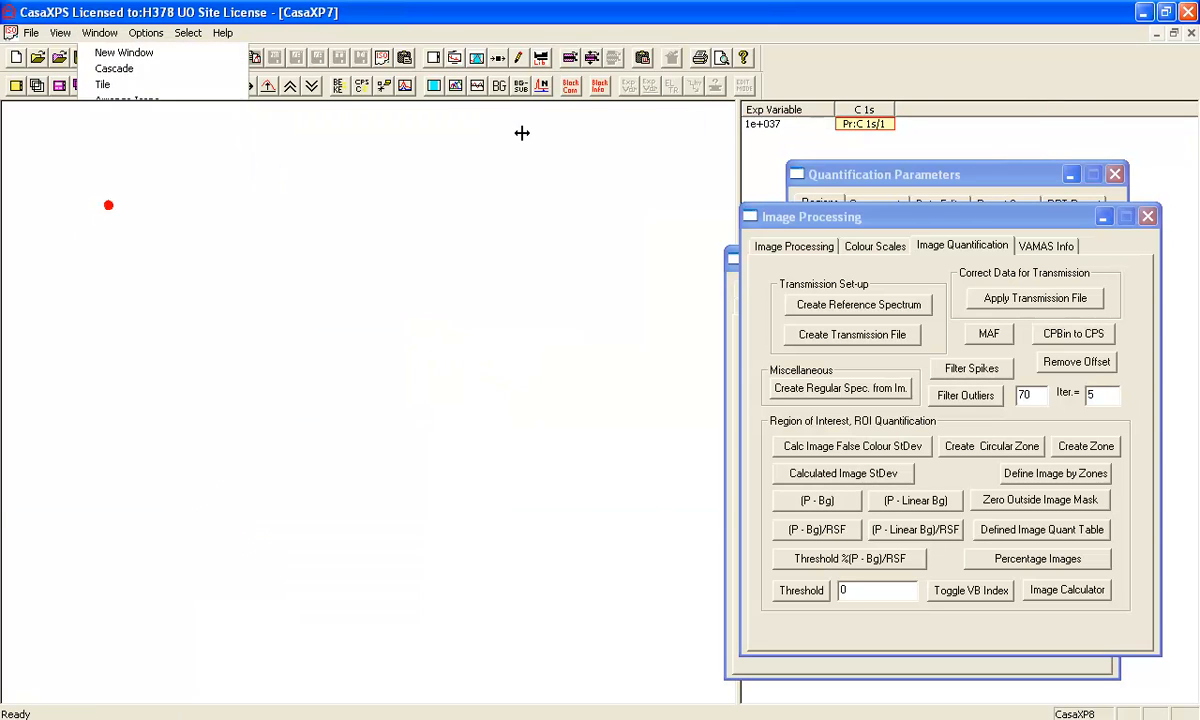
click(1192, 34)
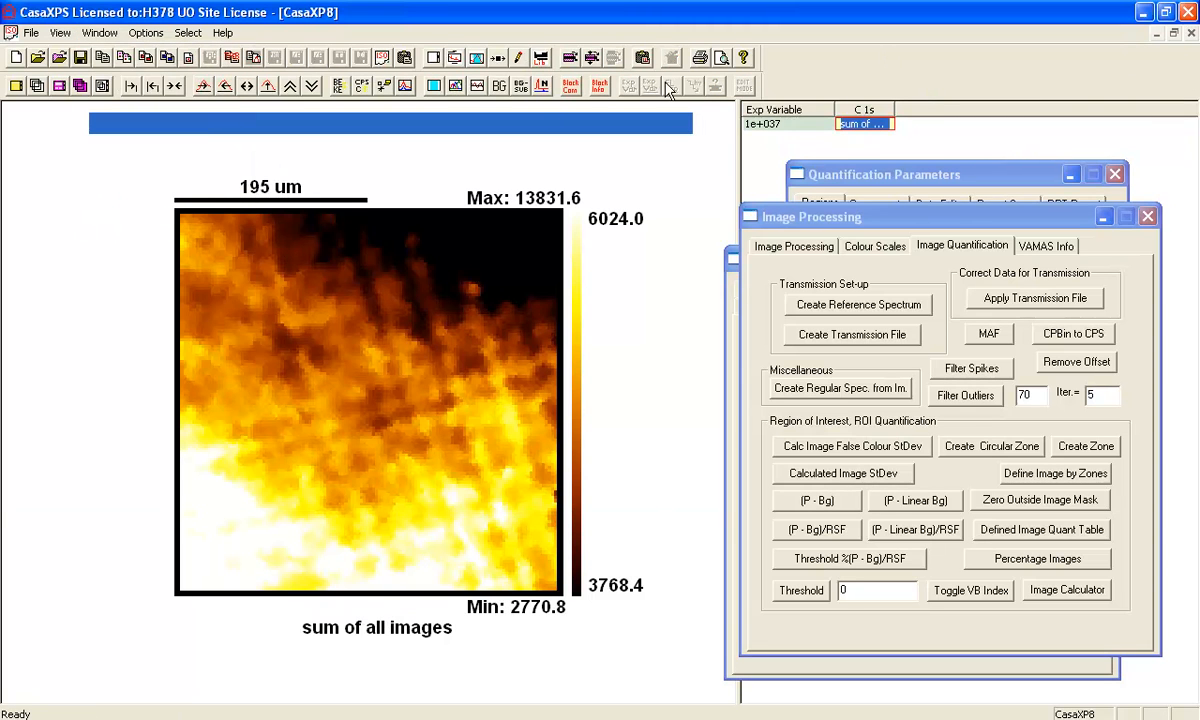
Step: Calculate a normalised image from the summed image with the image expression ((128 * 128) / 320) * NORM(vb0)
click(862, 124)
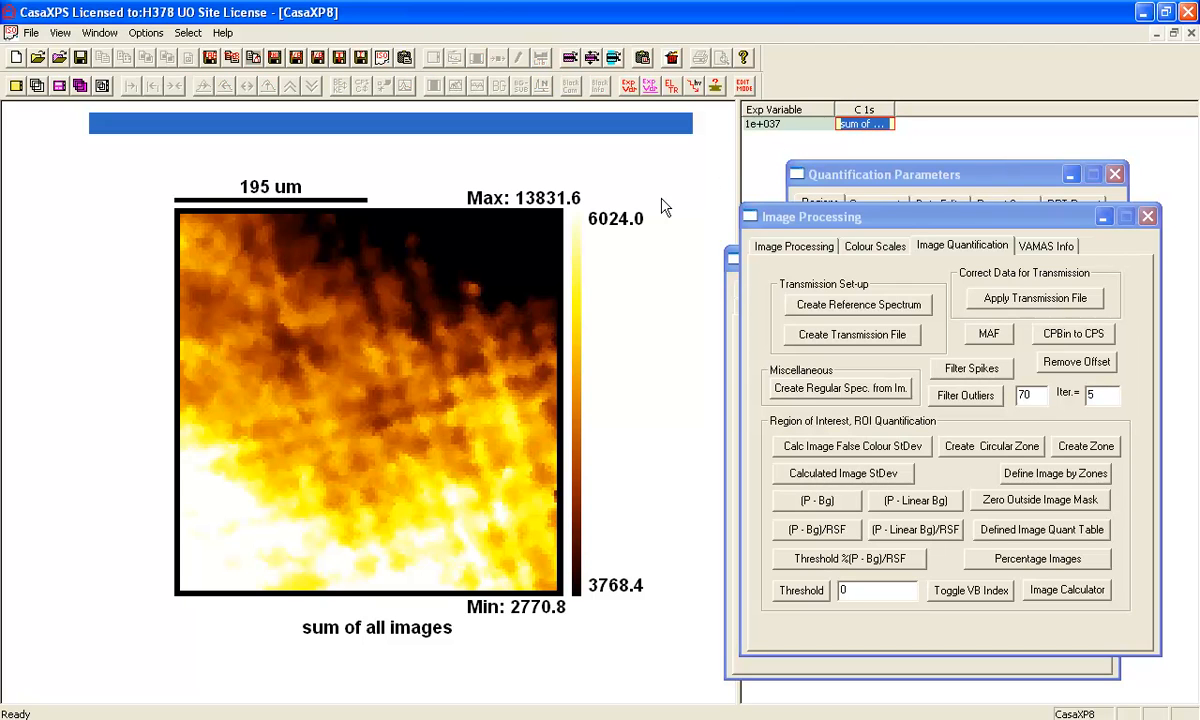
drag(780, 214, 789, 210)
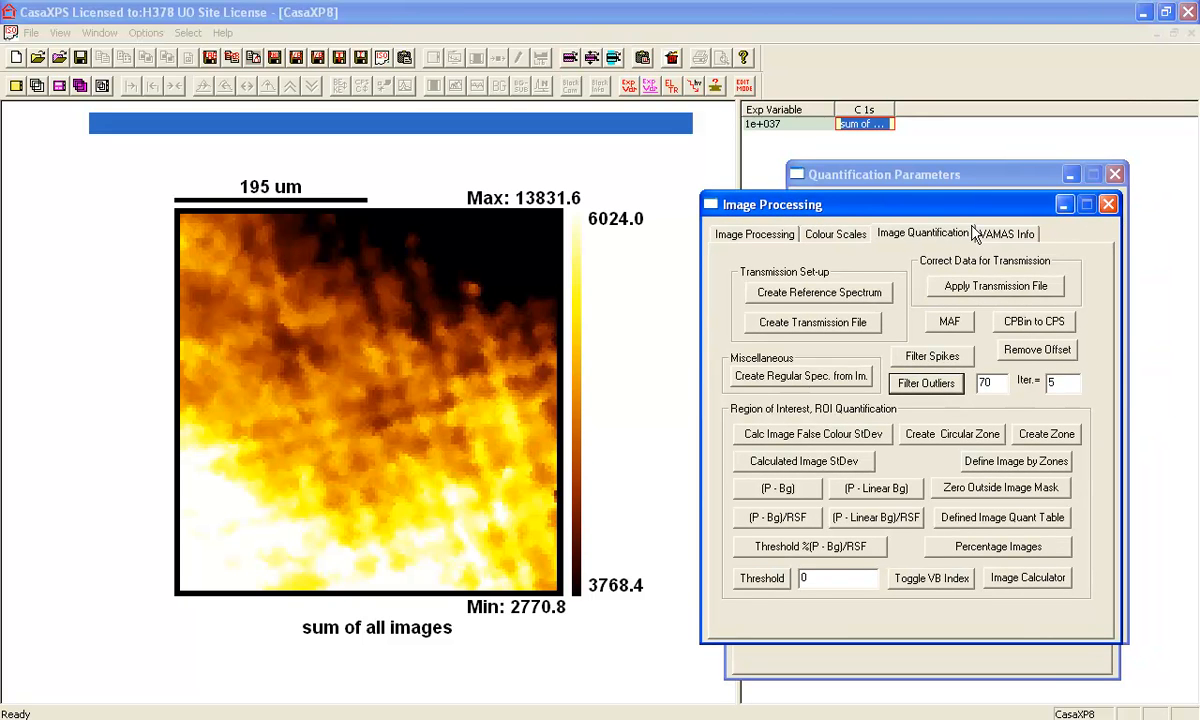
click(1027, 577)
drag(755, 262, 744, 313)
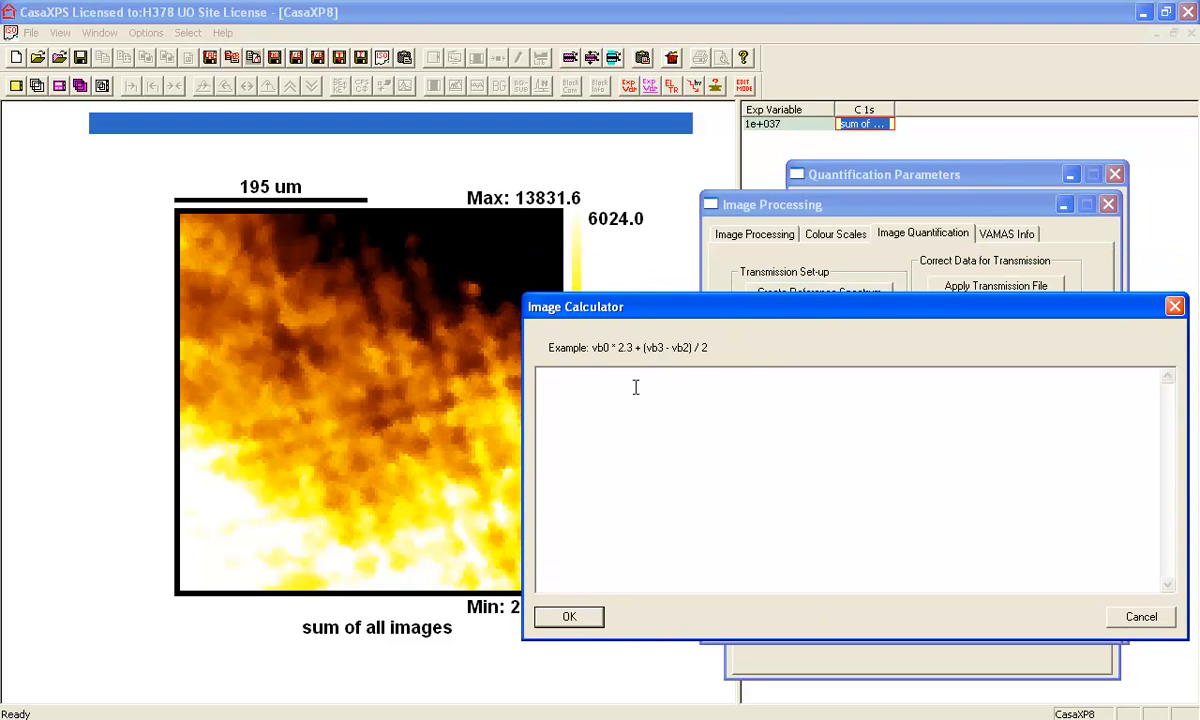
click(558, 387)
text(()
key(BackSpace)
key(BackSpace)
text(28) /32)
text((vb0))
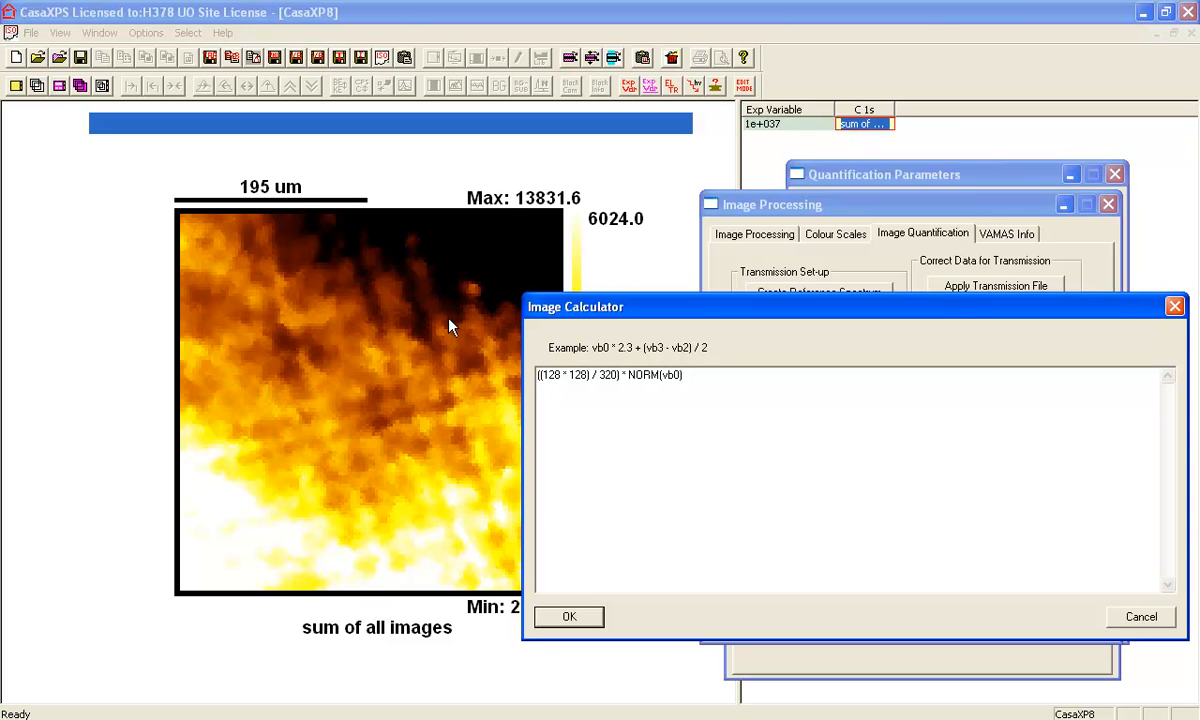
click(570, 617)
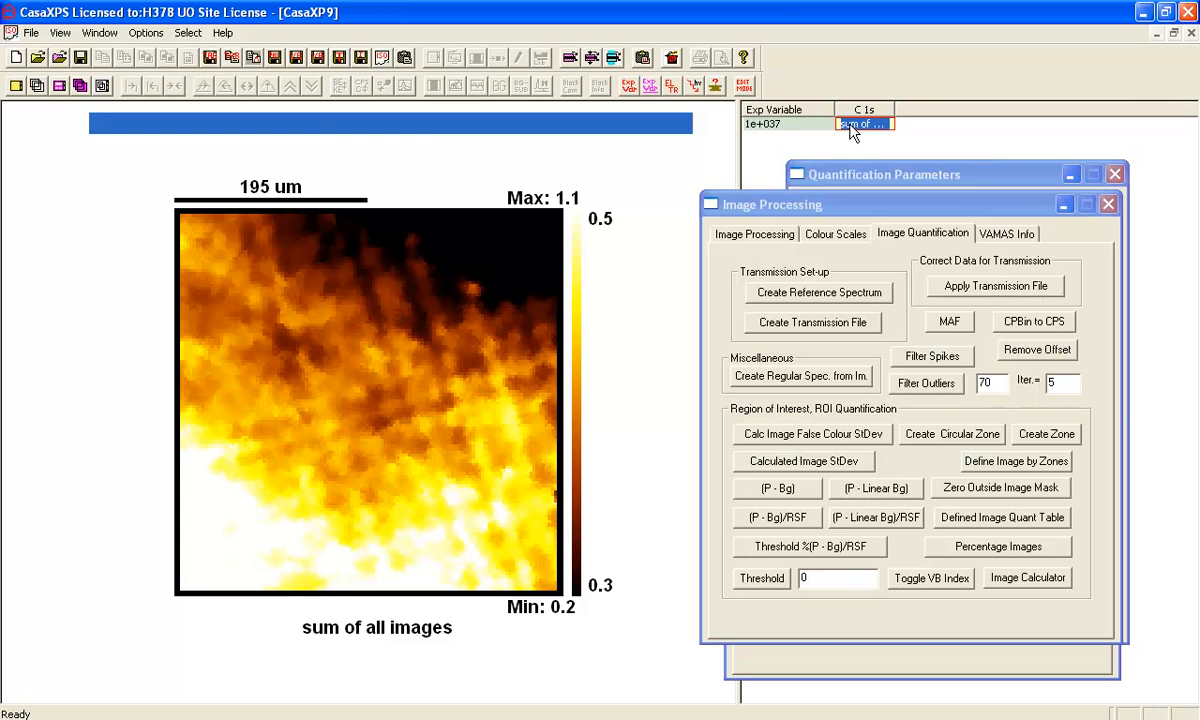
Step: Select both the B1 and AP images in CasaXP6
click(100, 36)
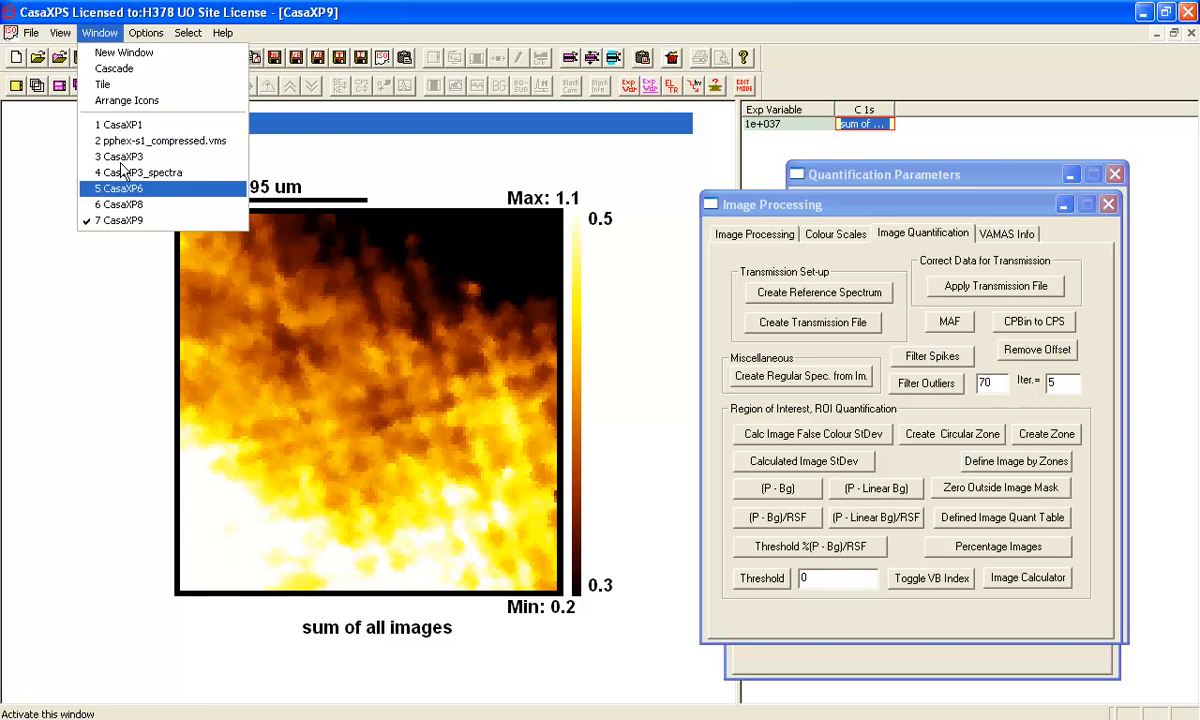
click(119, 158)
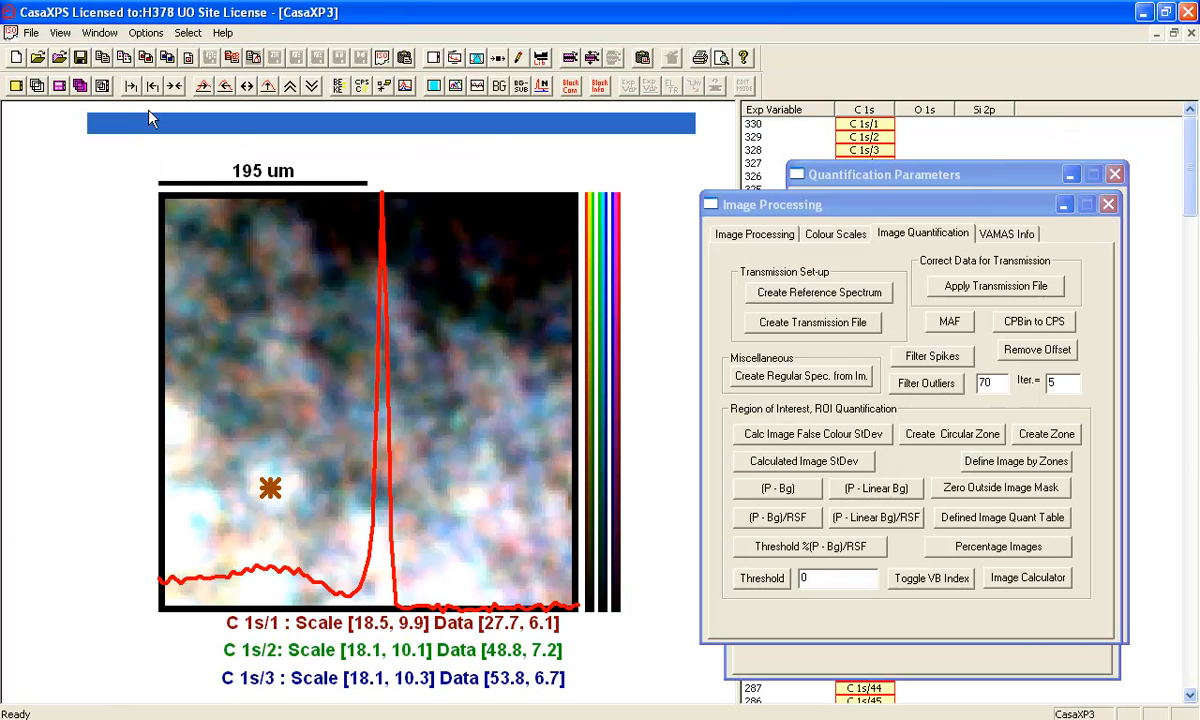
click(100, 33)
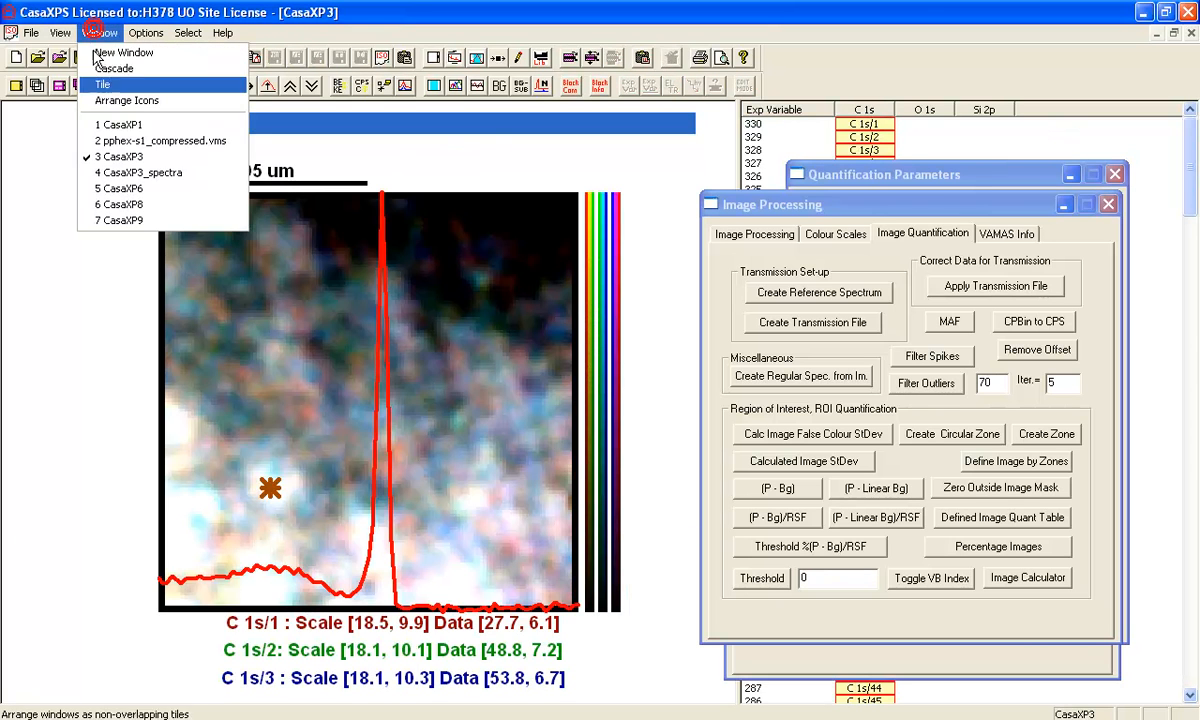
click(115, 189)
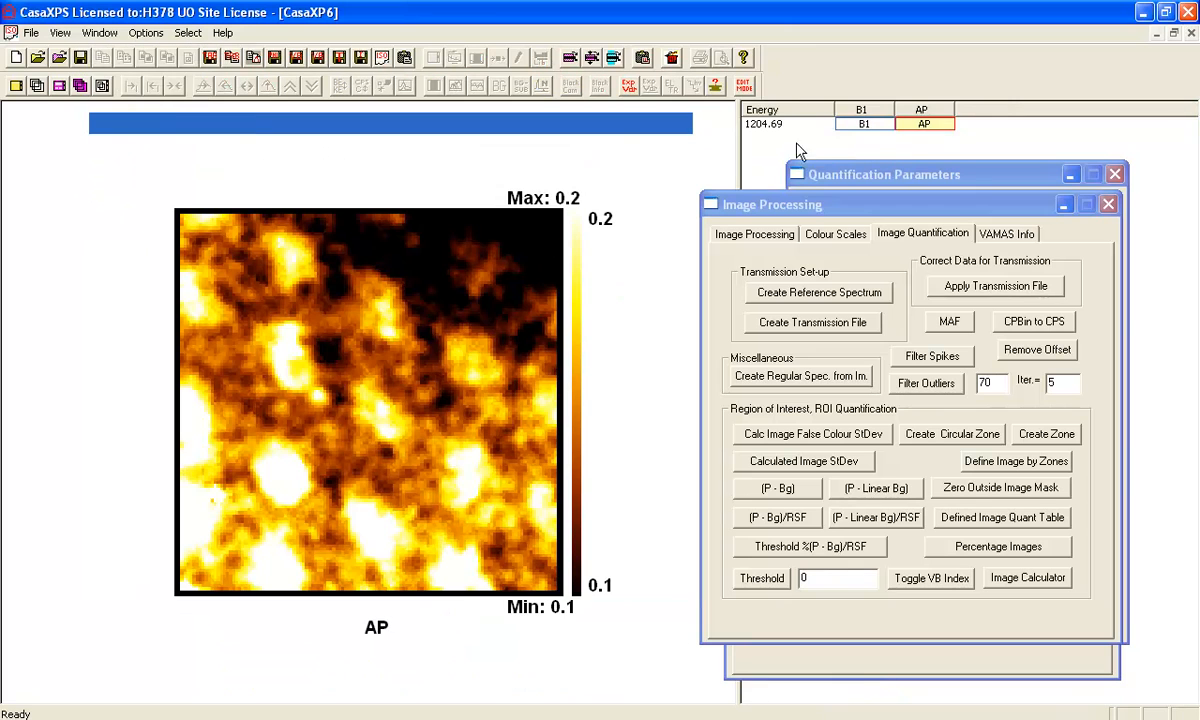
click(851, 126)
ctrl+click(926, 127)
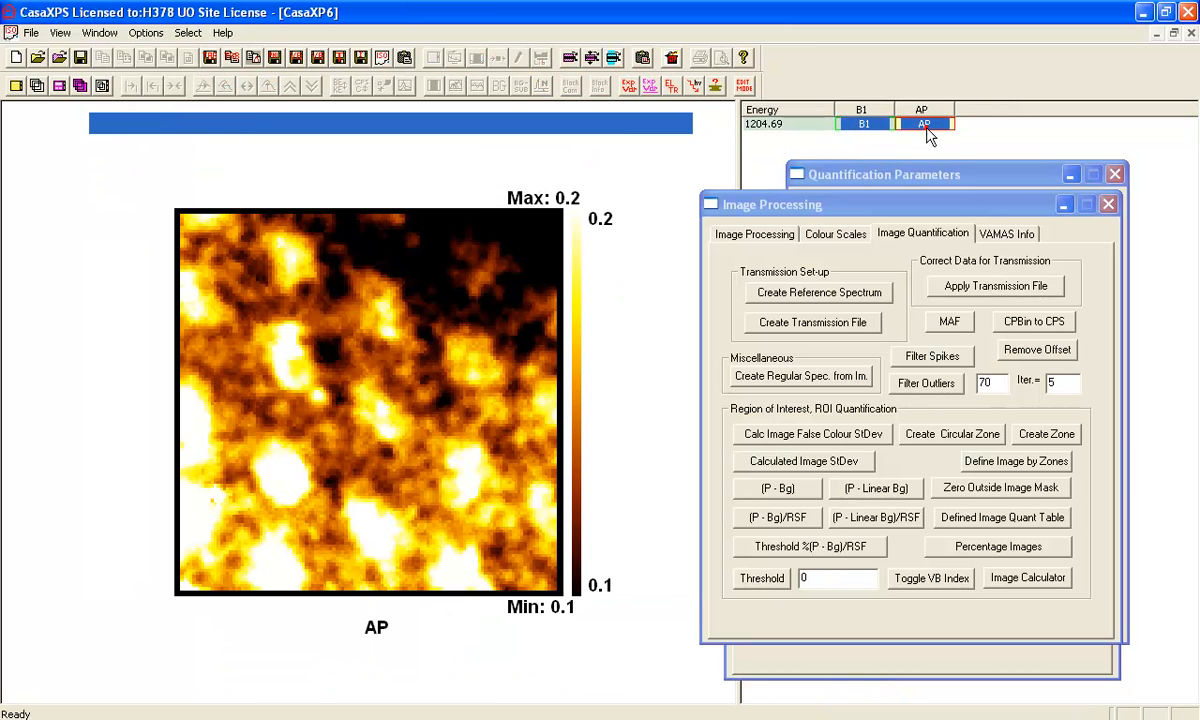
Step: Select the normalised sum image in CasaXP9 and copy it with B1 and AP into a new file
click(100, 33)
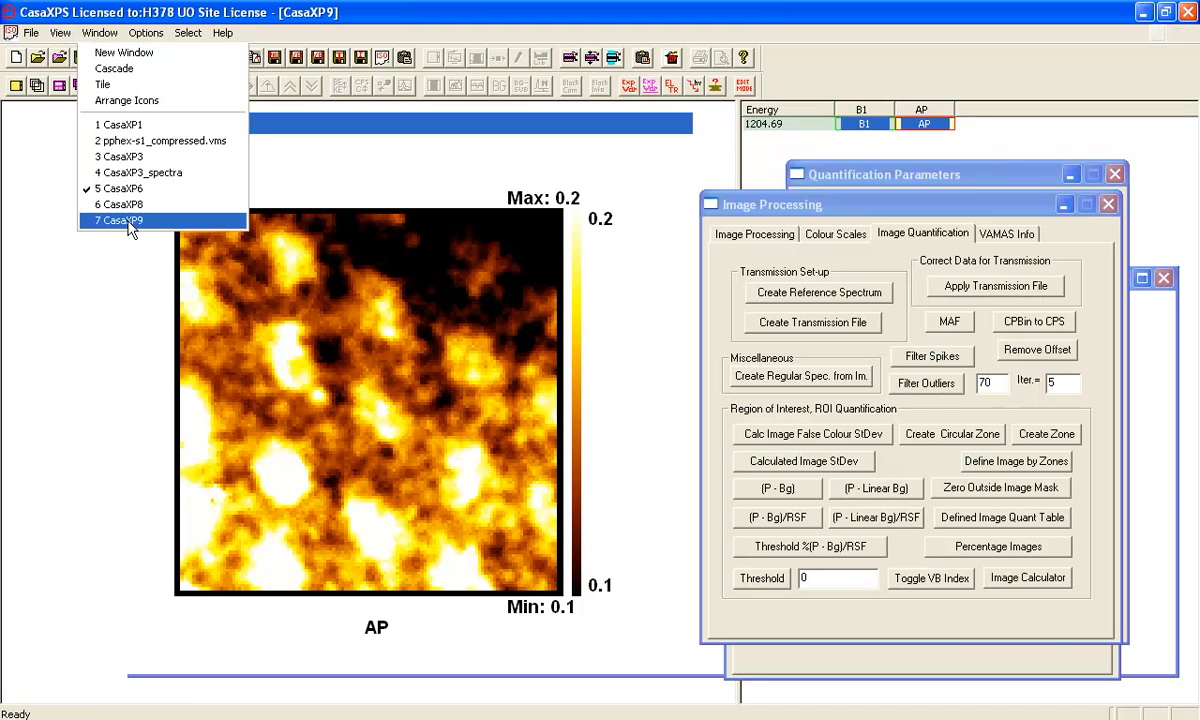
click(119, 220)
click(860, 123)
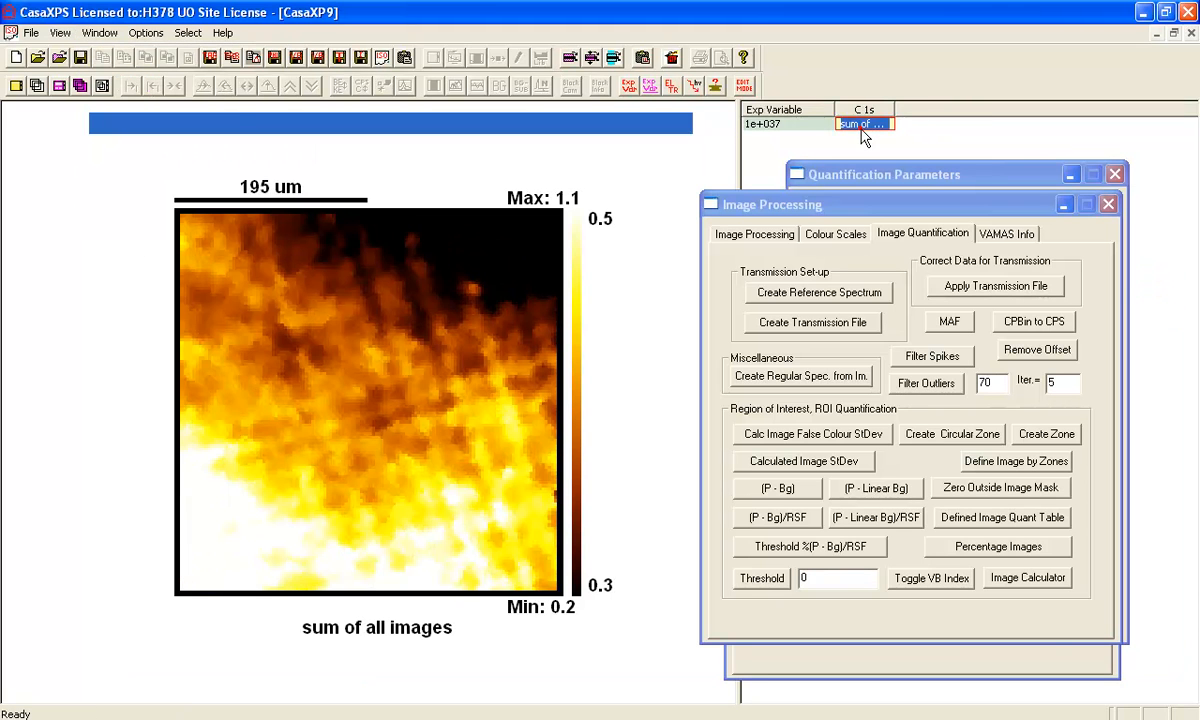
click(16, 57)
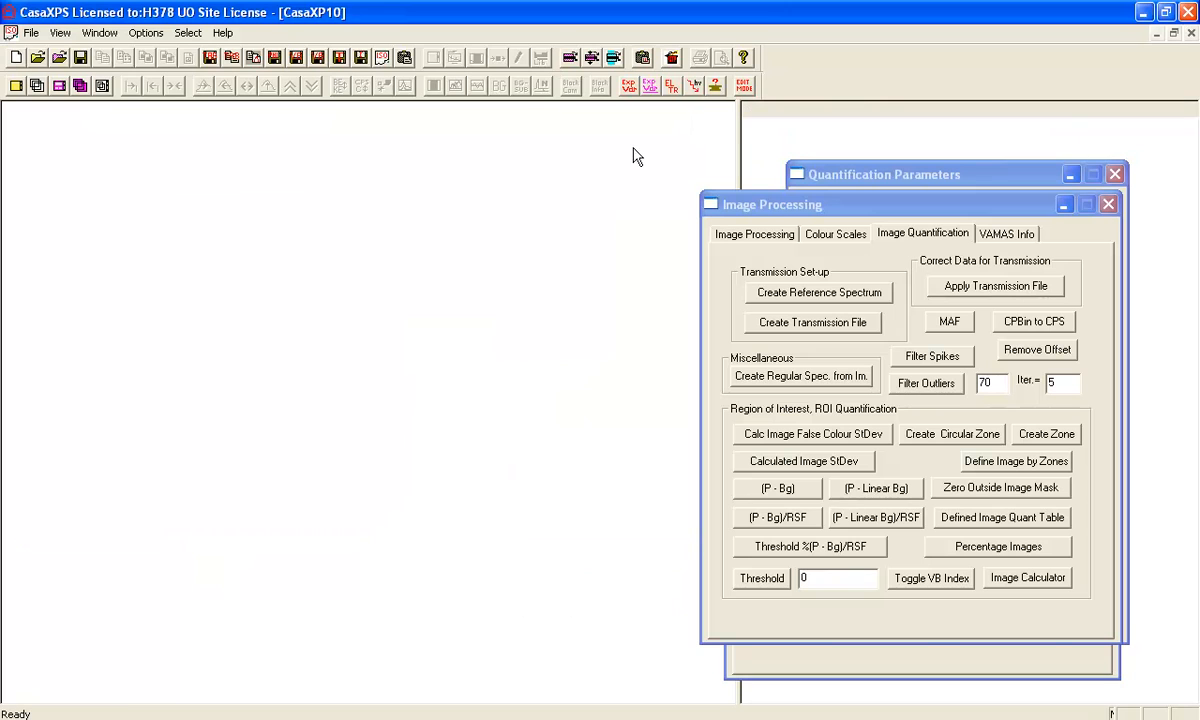
click(605, 59)
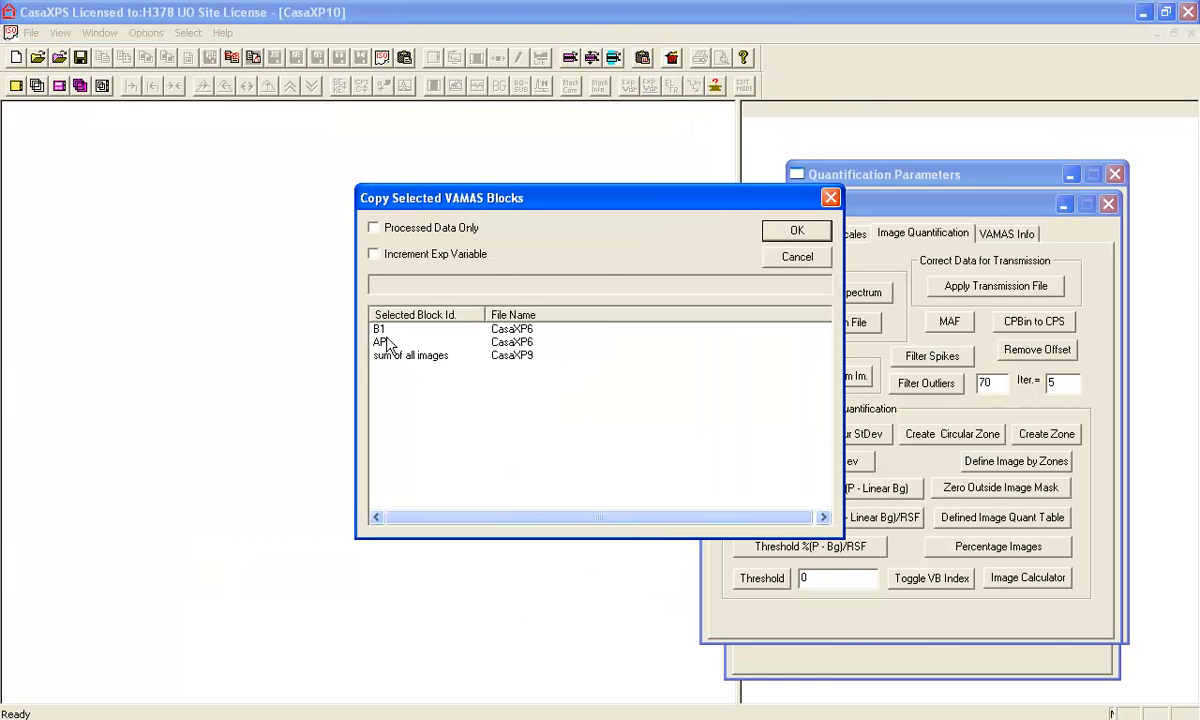
click(770, 237)
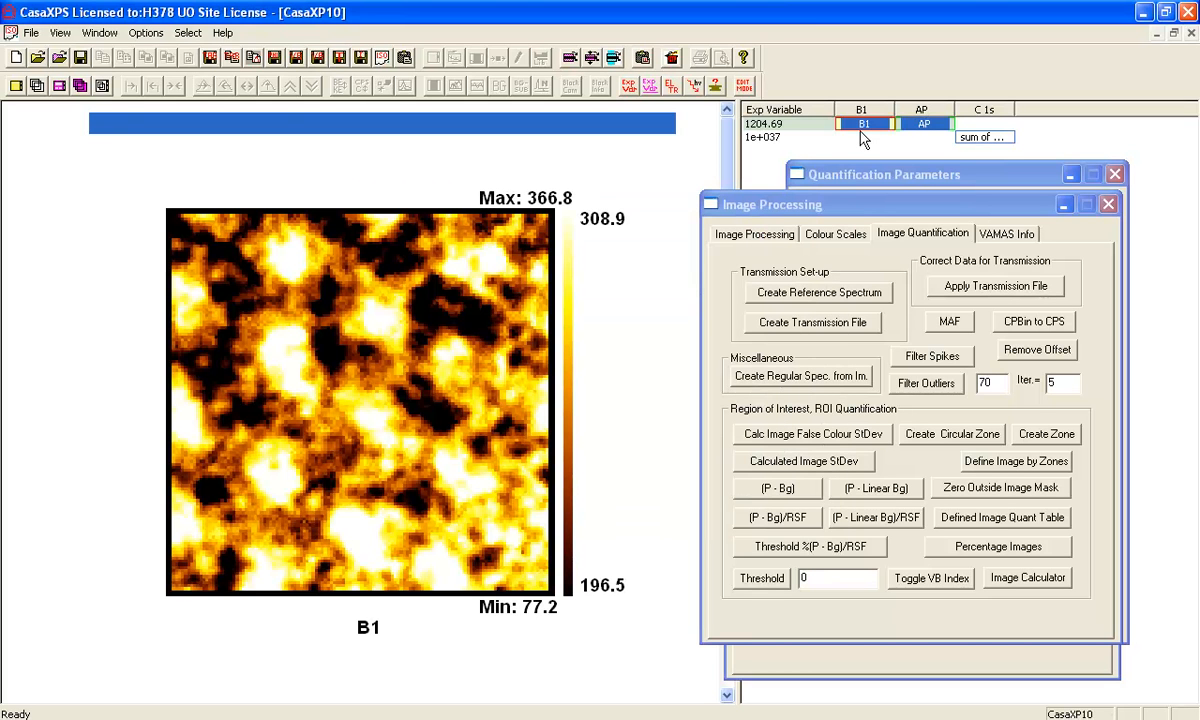
Step: Show the VAMAS block index labels in the new file's block list and widen the list pane
click(60, 32)
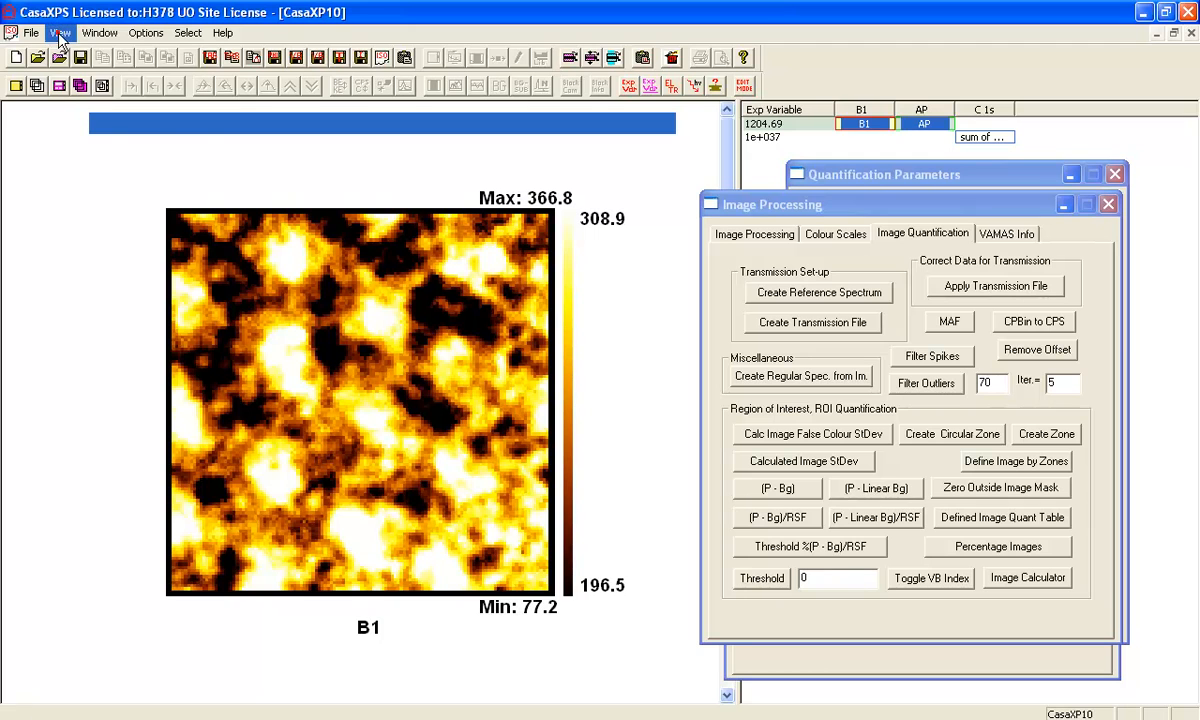
click(72, 164)
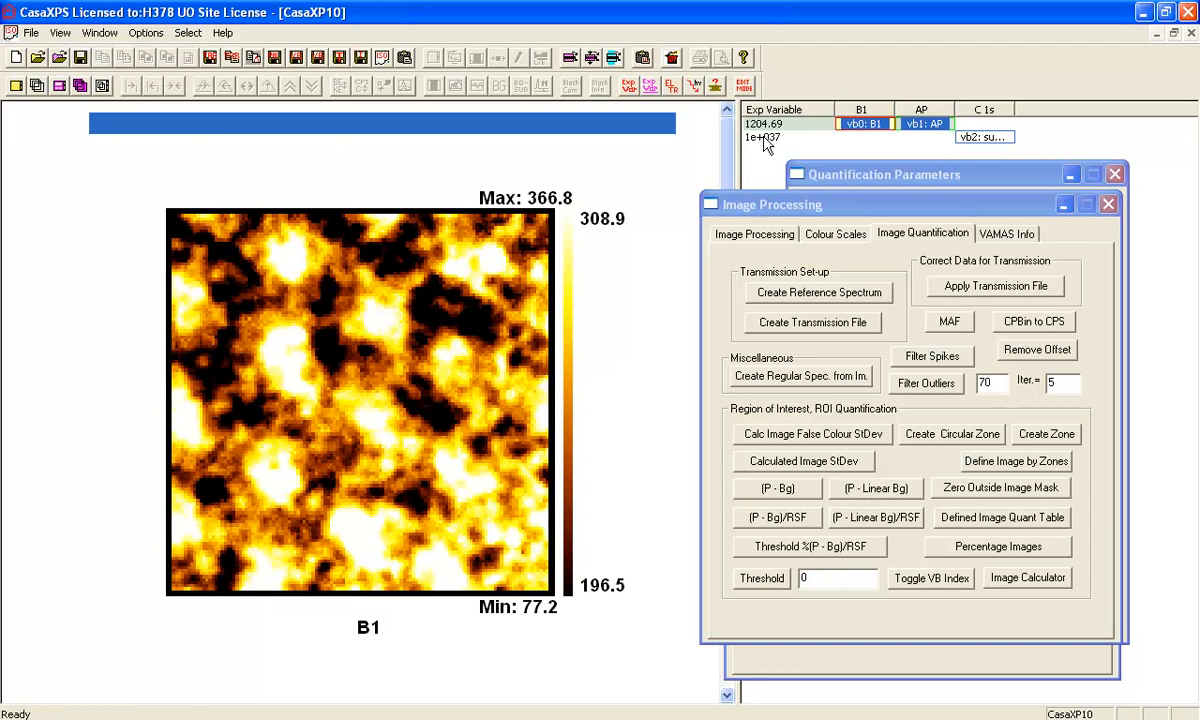
drag(741, 147, 685, 147)
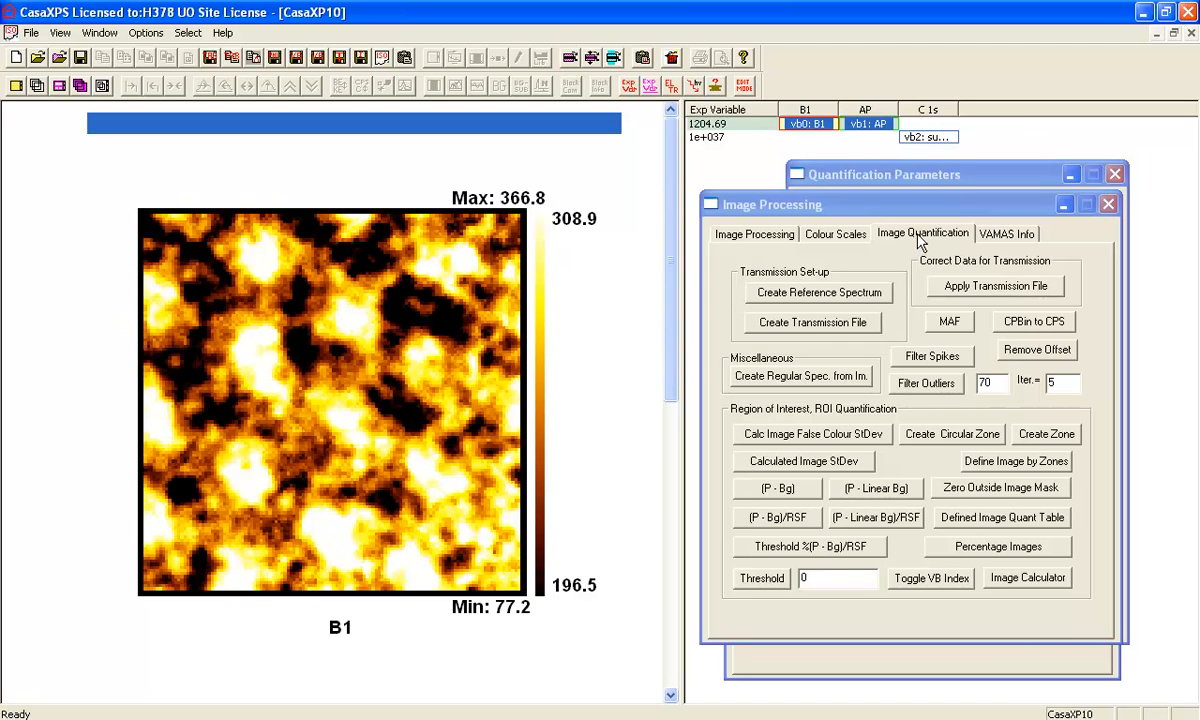
Step: Copy the full formula from nit-formula.txt in Notepad into a VAMAS block expression for the B1 and AP images in CasaXPS
click(1000, 234)
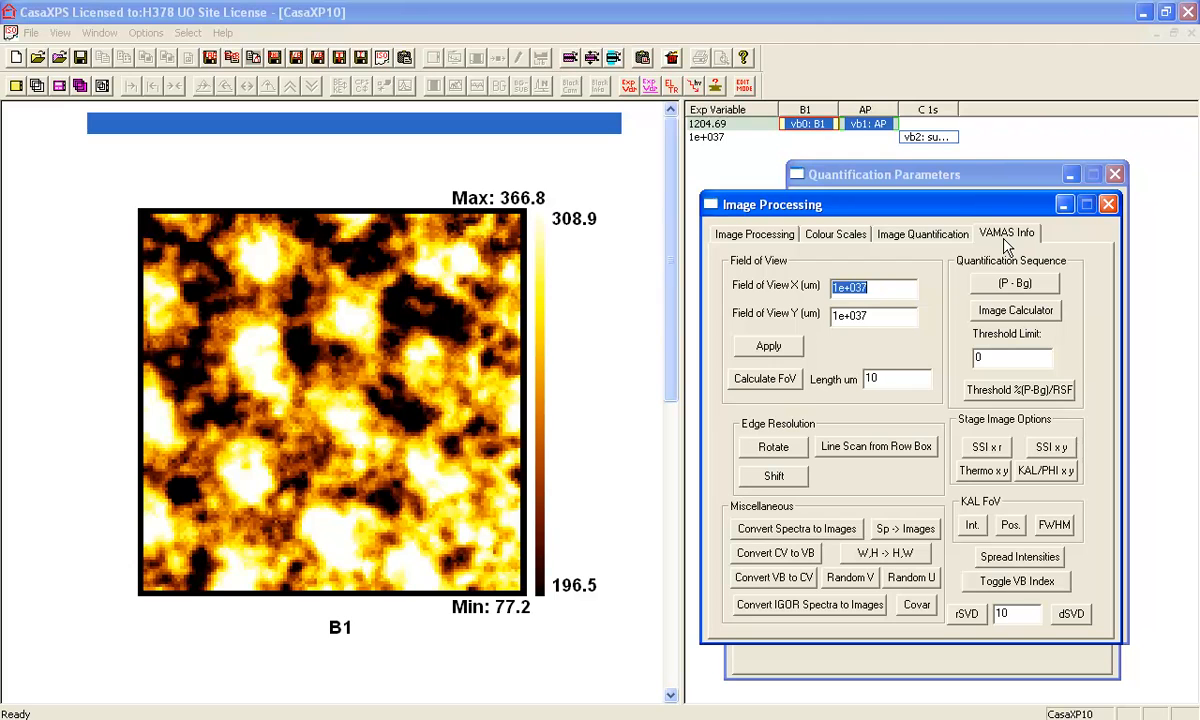
click(995, 310)
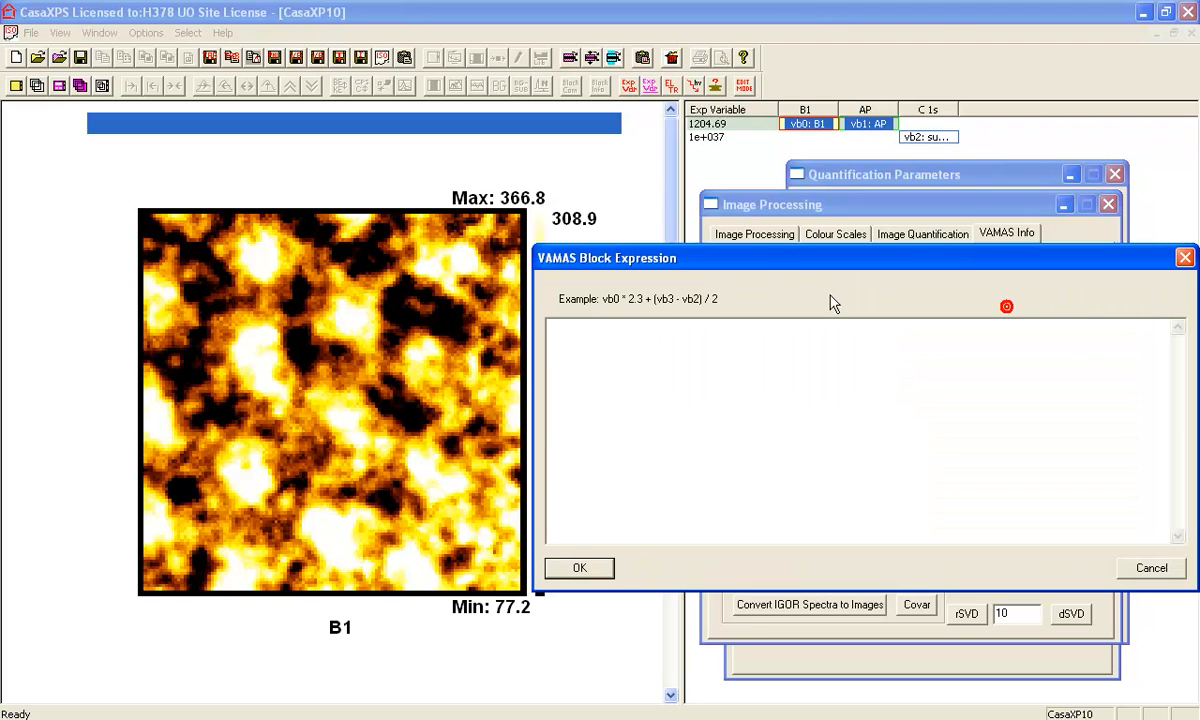
drag(763, 265, 746, 263)
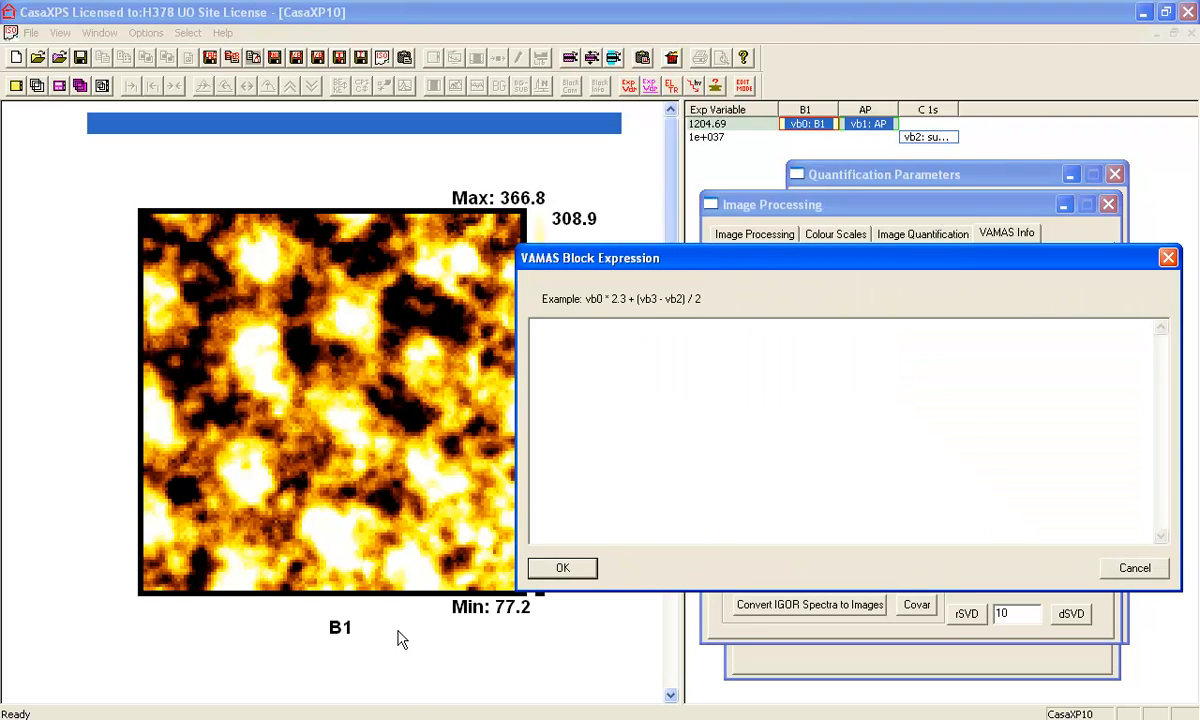
key(alt+Tab)
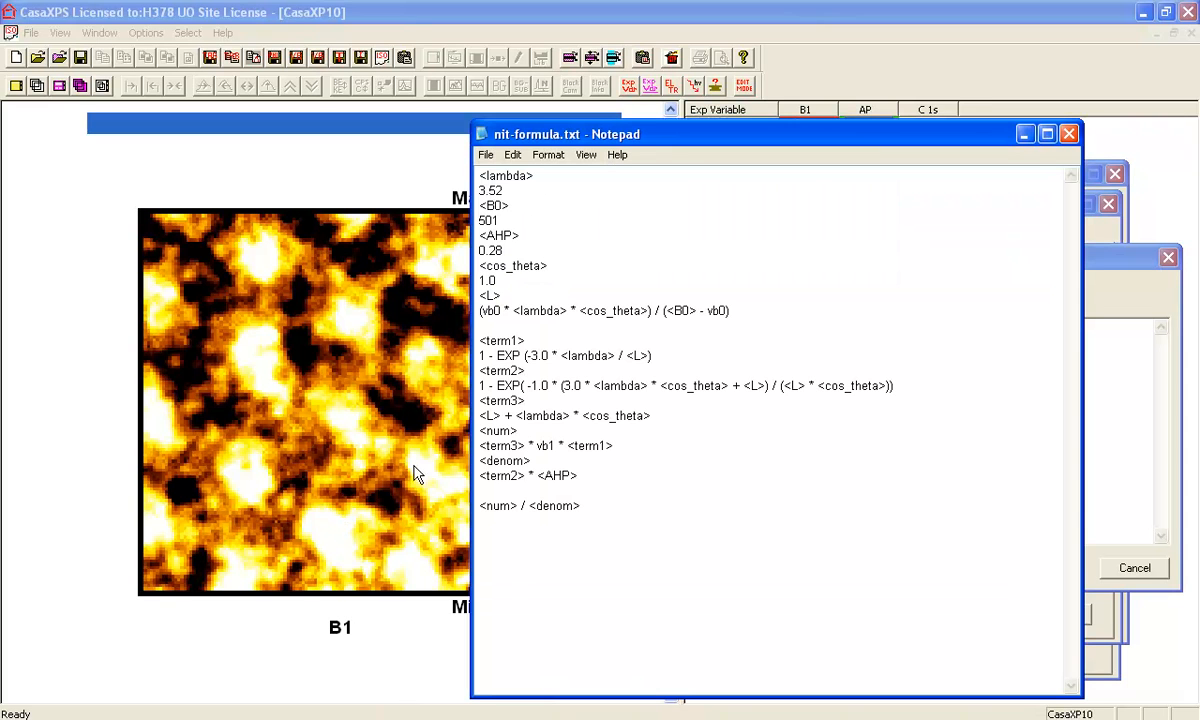
drag(605, 517, 437, 166)
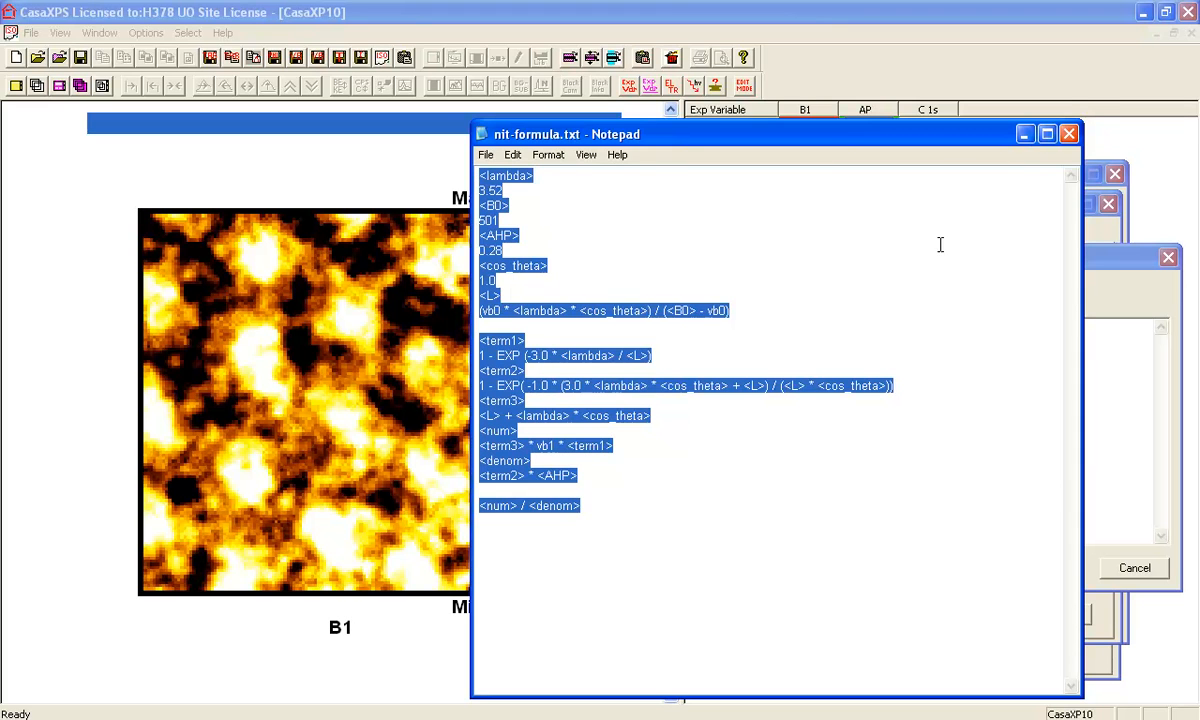
click(1115, 258)
click(589, 348)
key(ctrl+v)
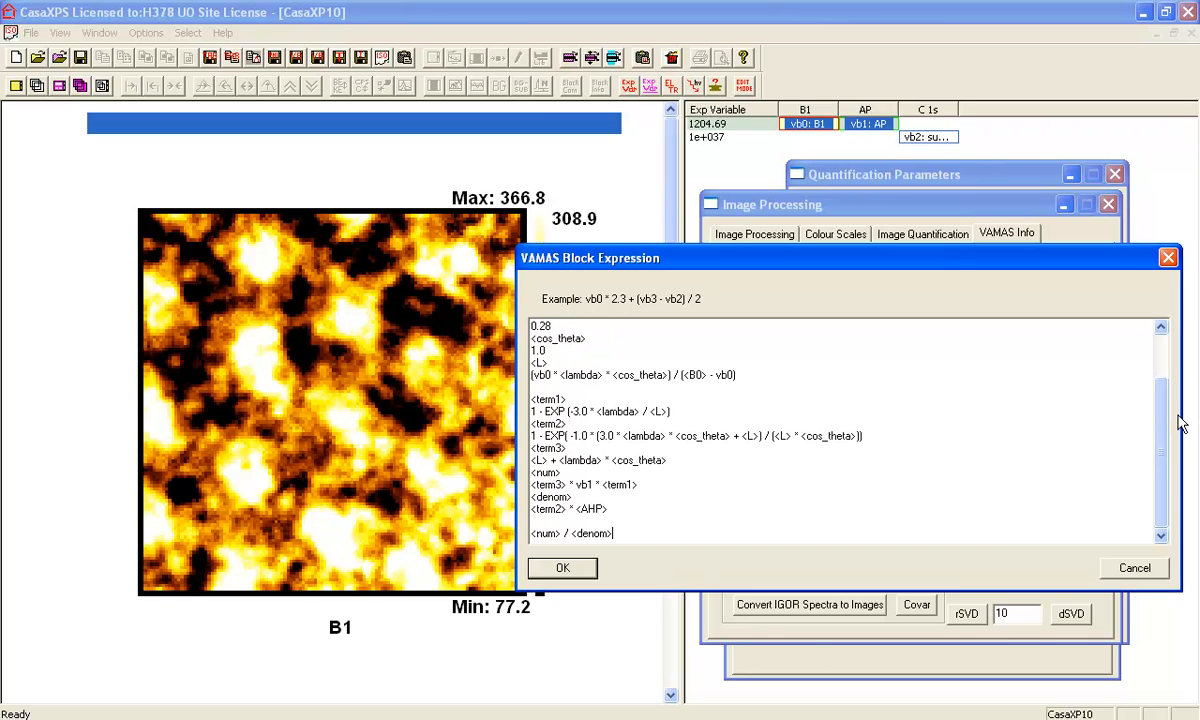
drag(1162, 415, 1138, 370)
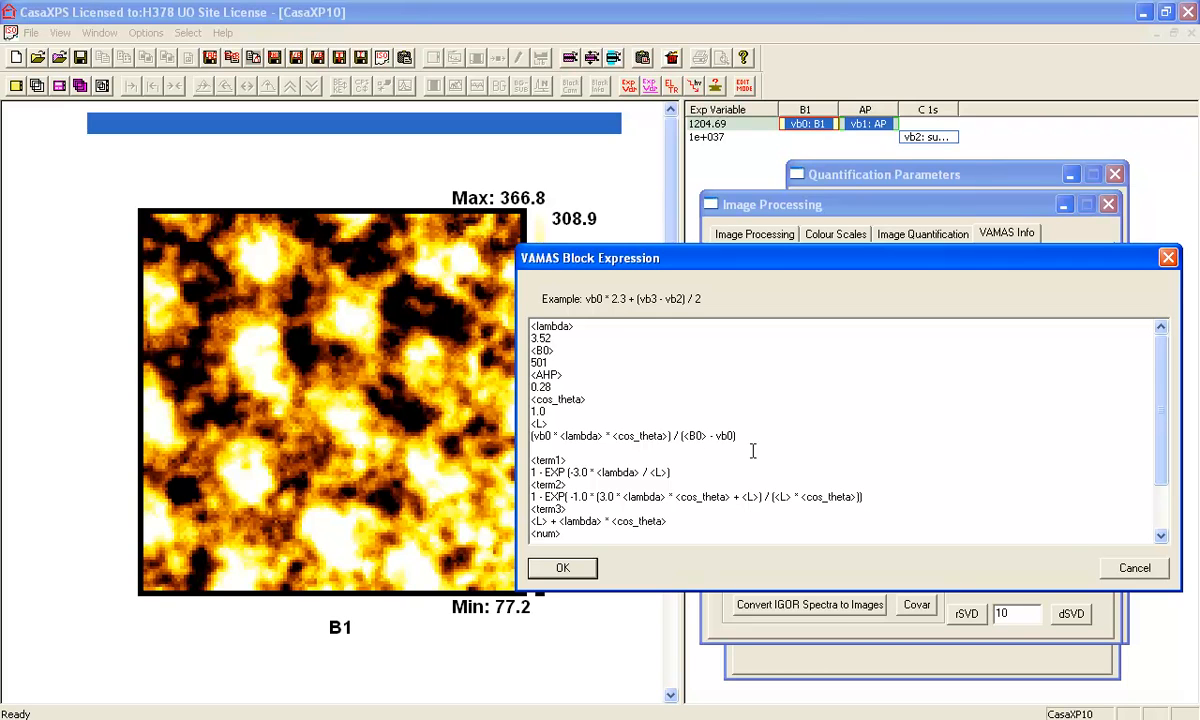
Step: Examine the pasted VAMAS block expression, from its constants and intermediate terms to the final <num> / <denom> line
scroll(1158, 408, down, 2)
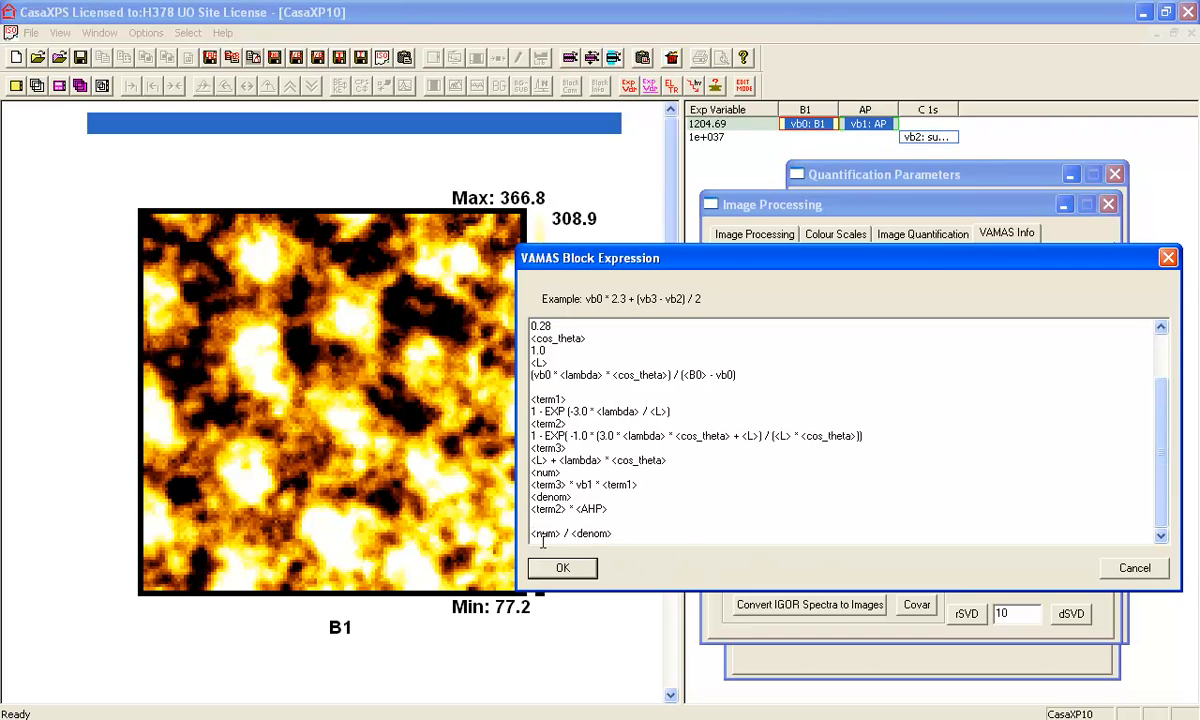
click(642, 533)
scroll(1095, 395, up, 2)
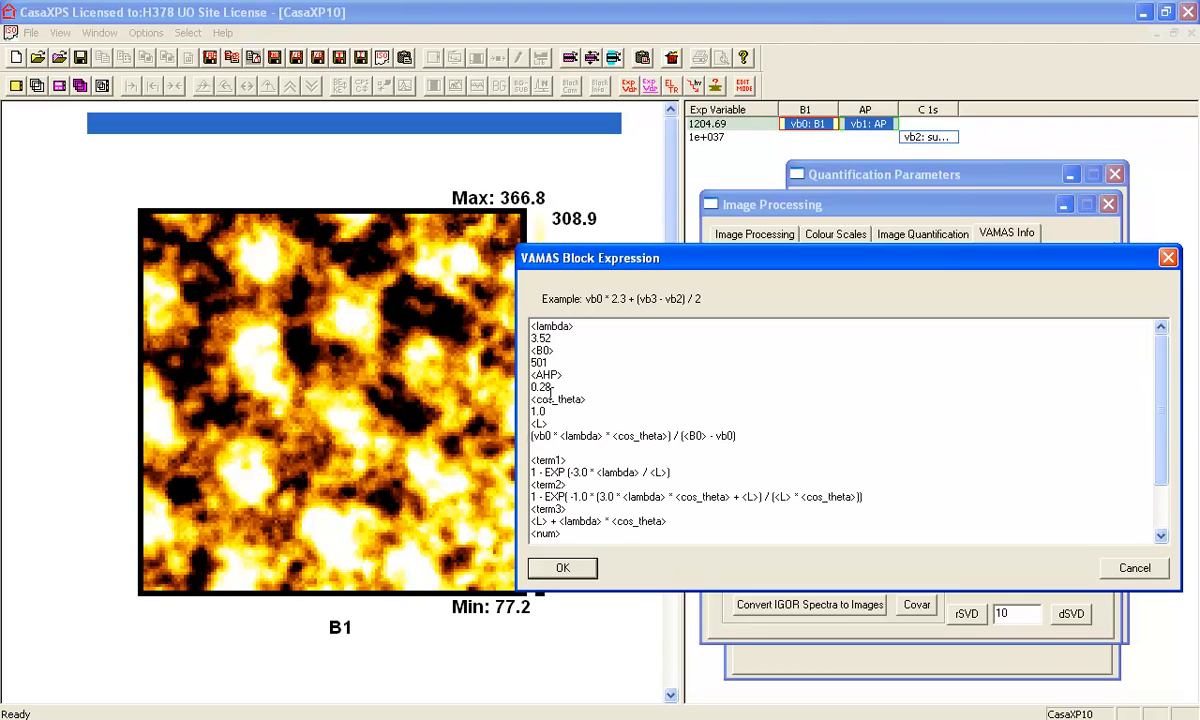
scroll(570, 425, down, 2)
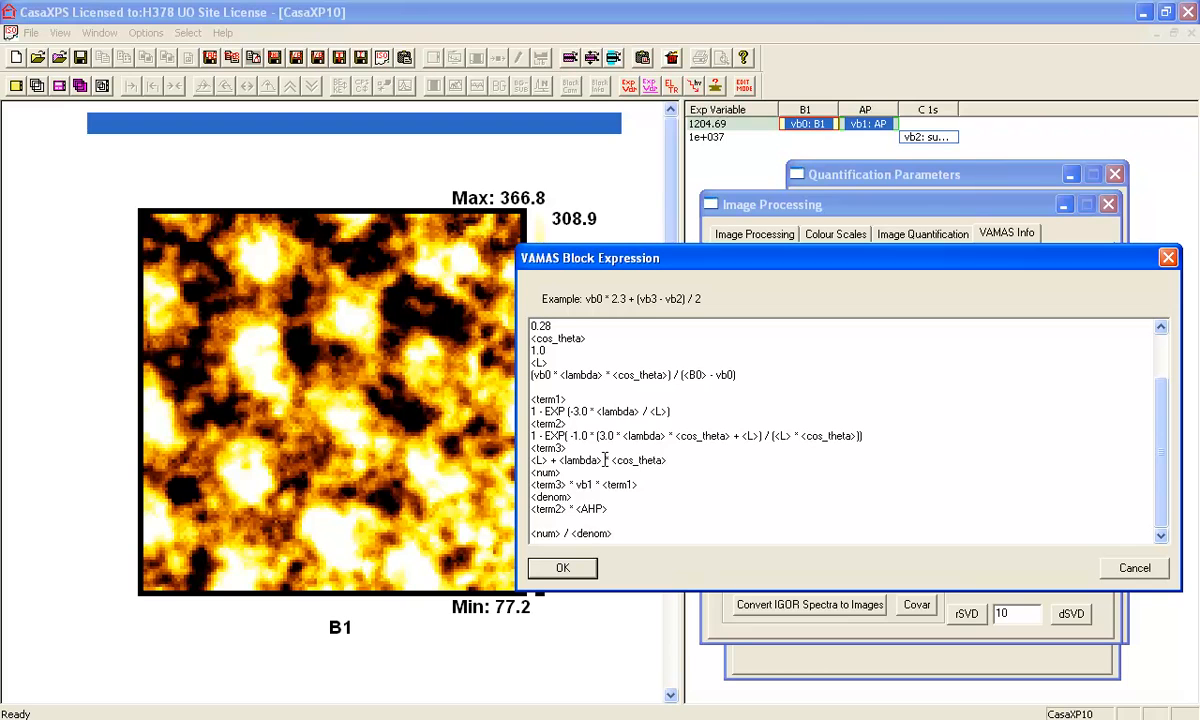
triple_click(617, 533)
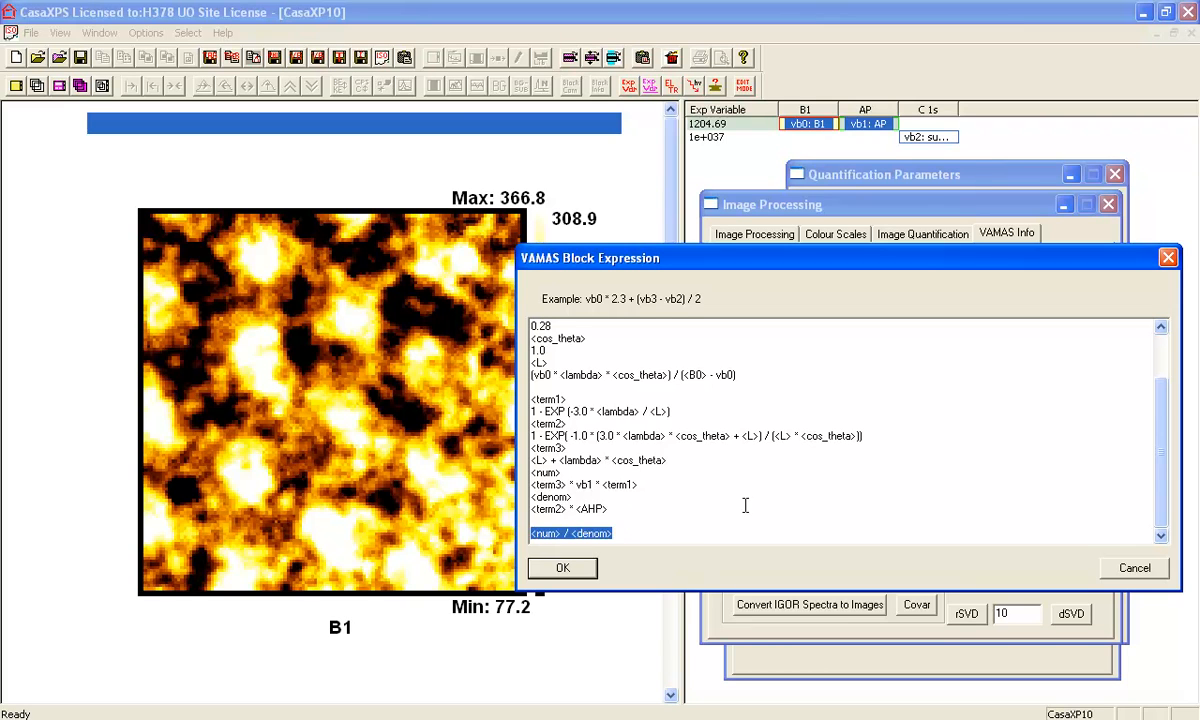
scroll(757, 469, up, 2)
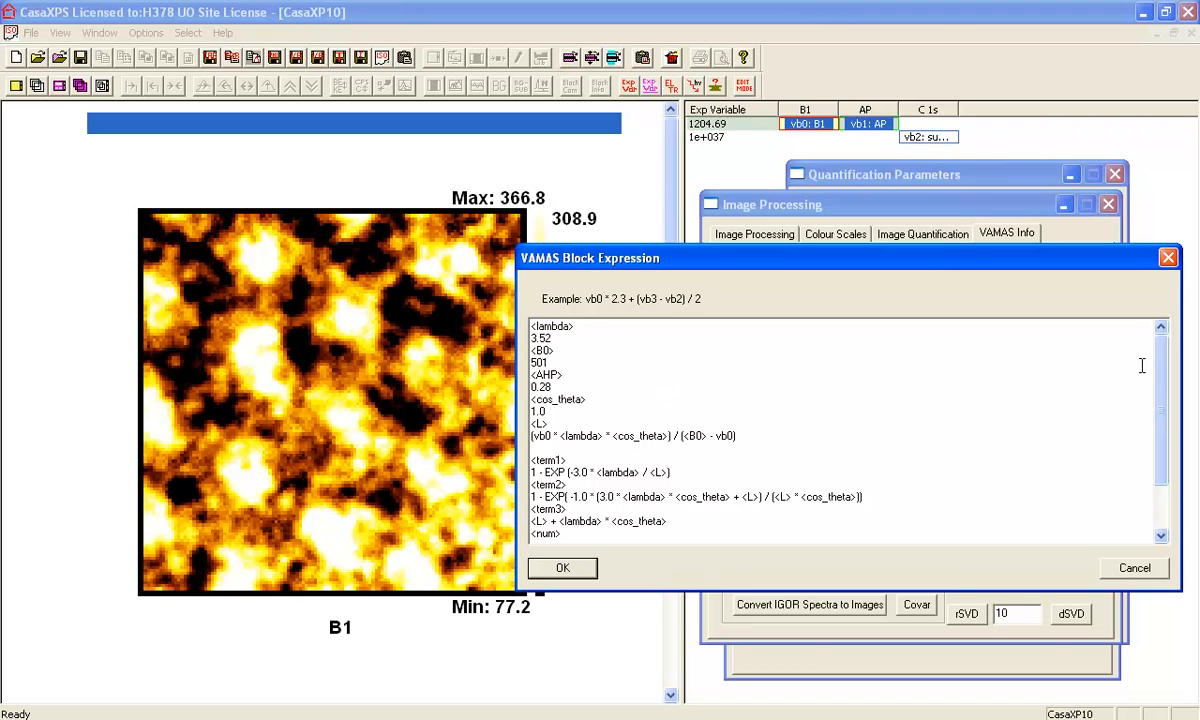
drag(1158, 383, 1147, 357)
drag(560, 436, 600, 436)
click(600, 399)
Step: Replace the <AHP> value in the block expression with vb2, the normalised sum image
double_click(548, 387)
text(vb2)
click(552, 384)
drag(1158, 378, 1164, 456)
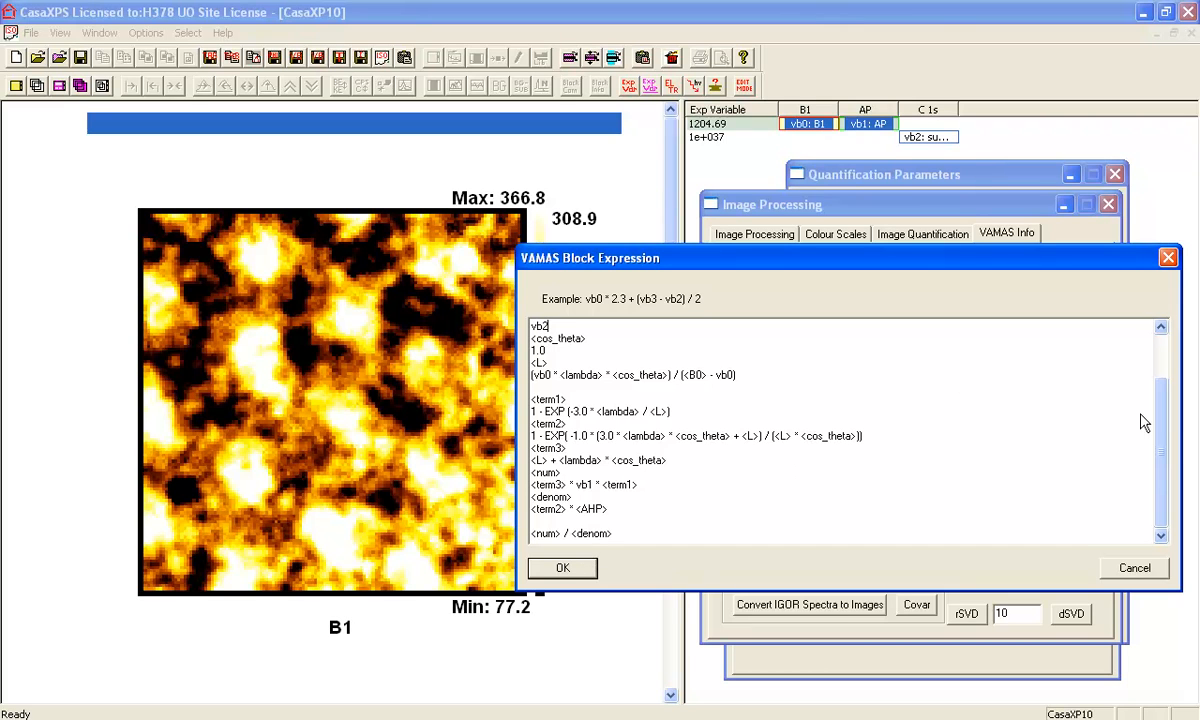
drag(1163, 430, 1158, 398)
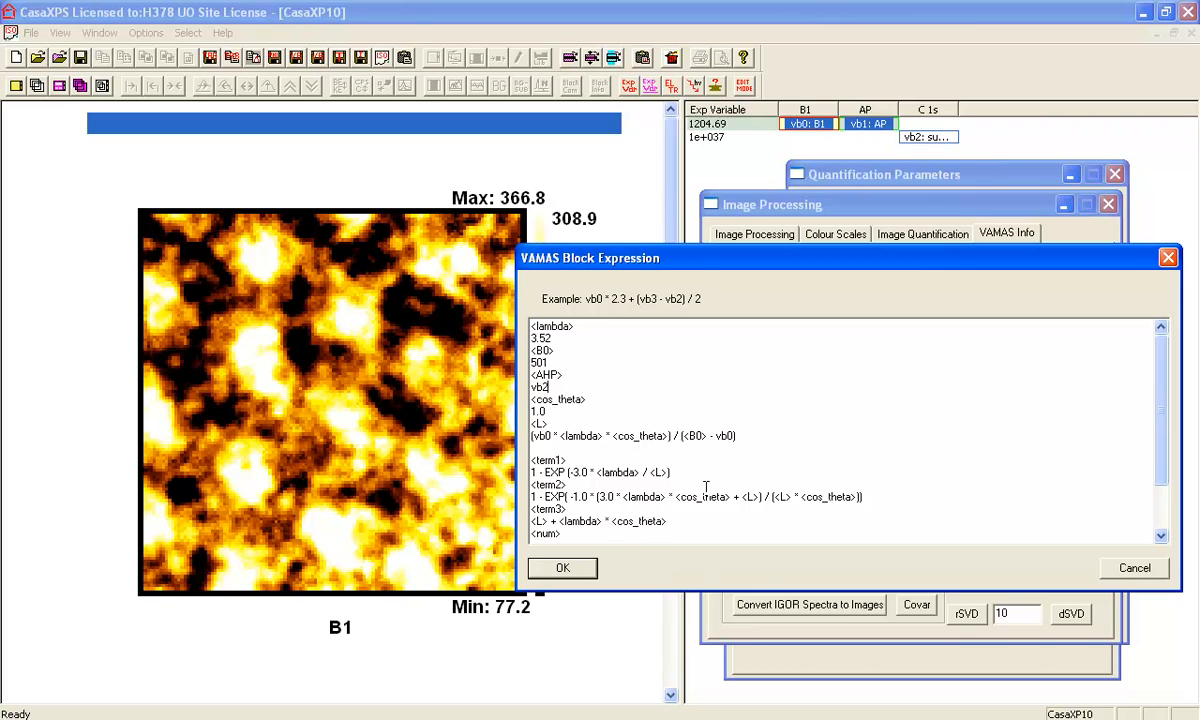
Step: Check the vb1 and <AHP> references in the <num> and <denom> terms, and evaluate the expression to create the result image
scroll(703, 500, down, 2)
drag(573, 484, 592, 484)
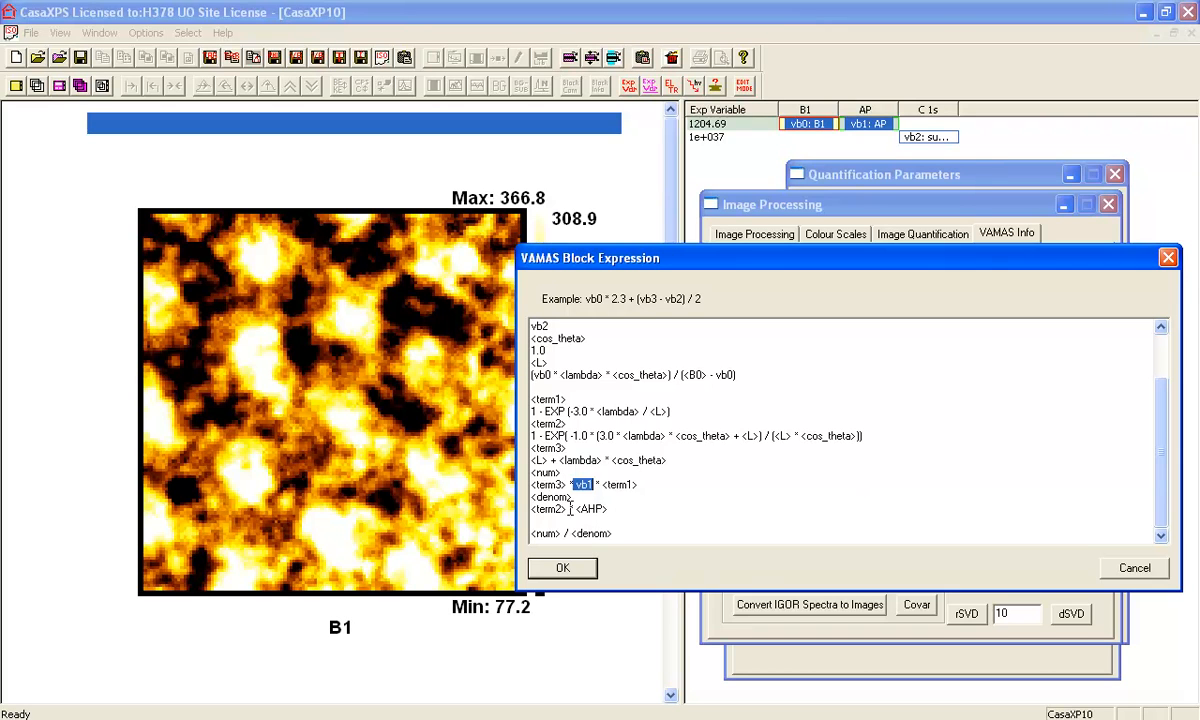
drag(576, 509, 608, 508)
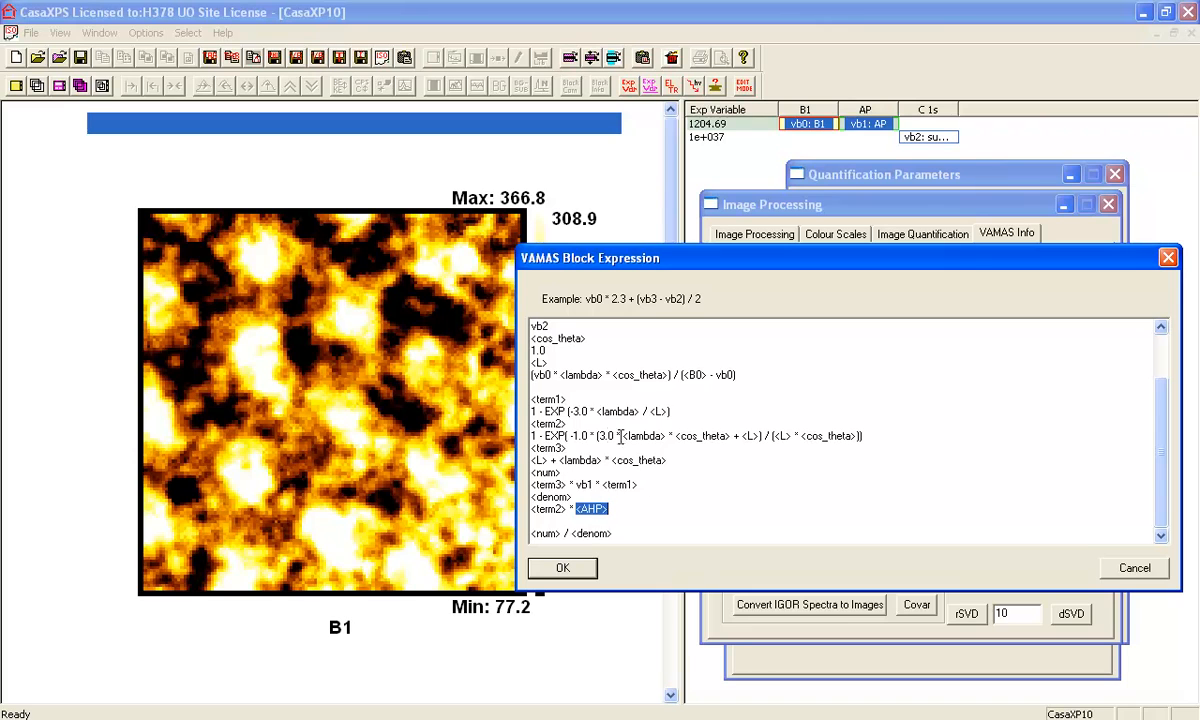
scroll(590, 400, up, 2)
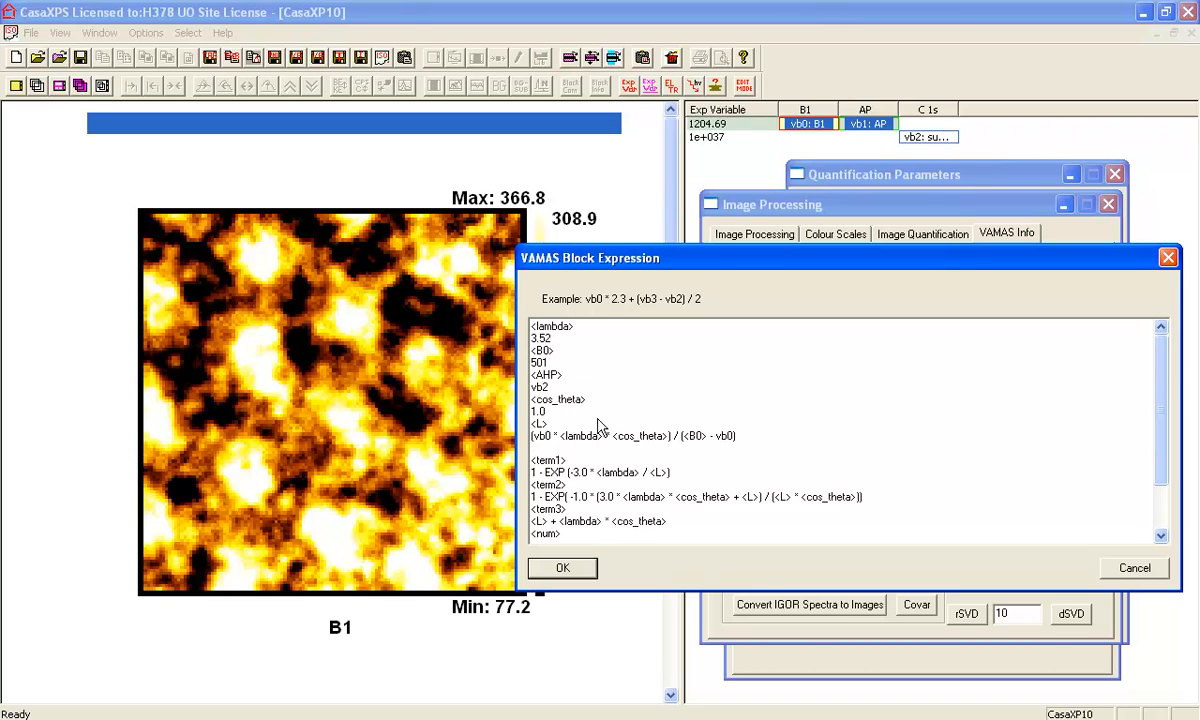
double_click(533, 387)
click(559, 576)
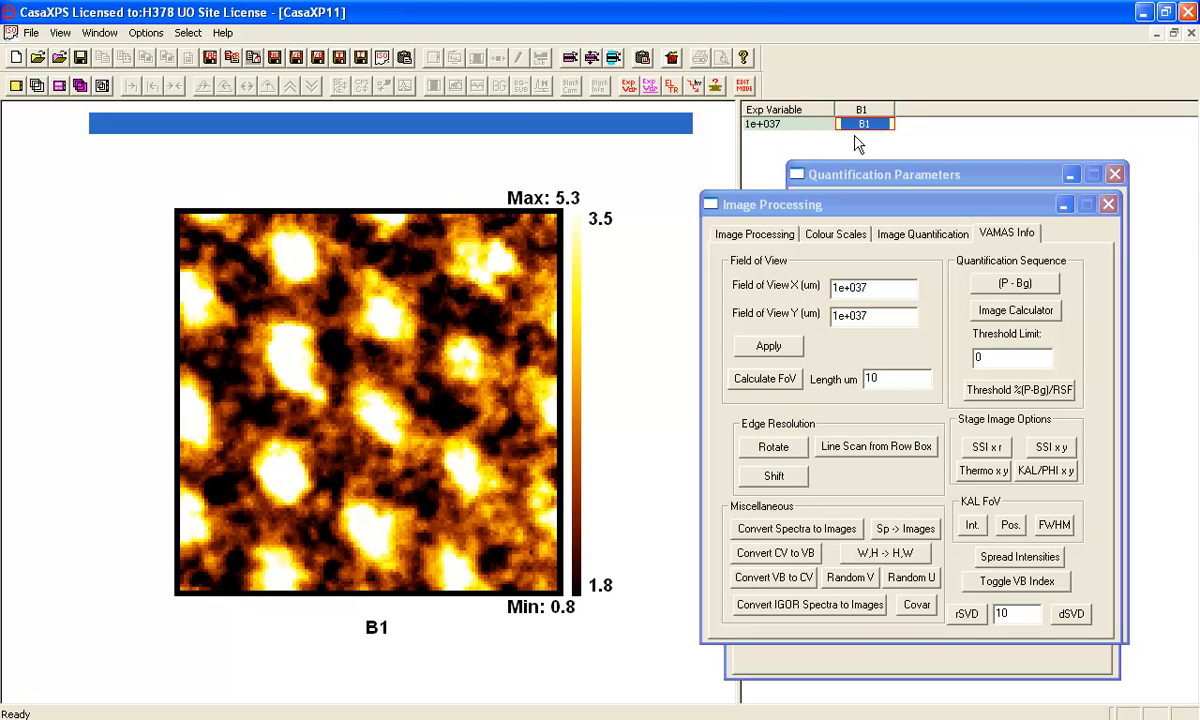
Step: Change the Block Id of the calculated image in CasaXP11 to "depth (nm)"
click(567, 190)
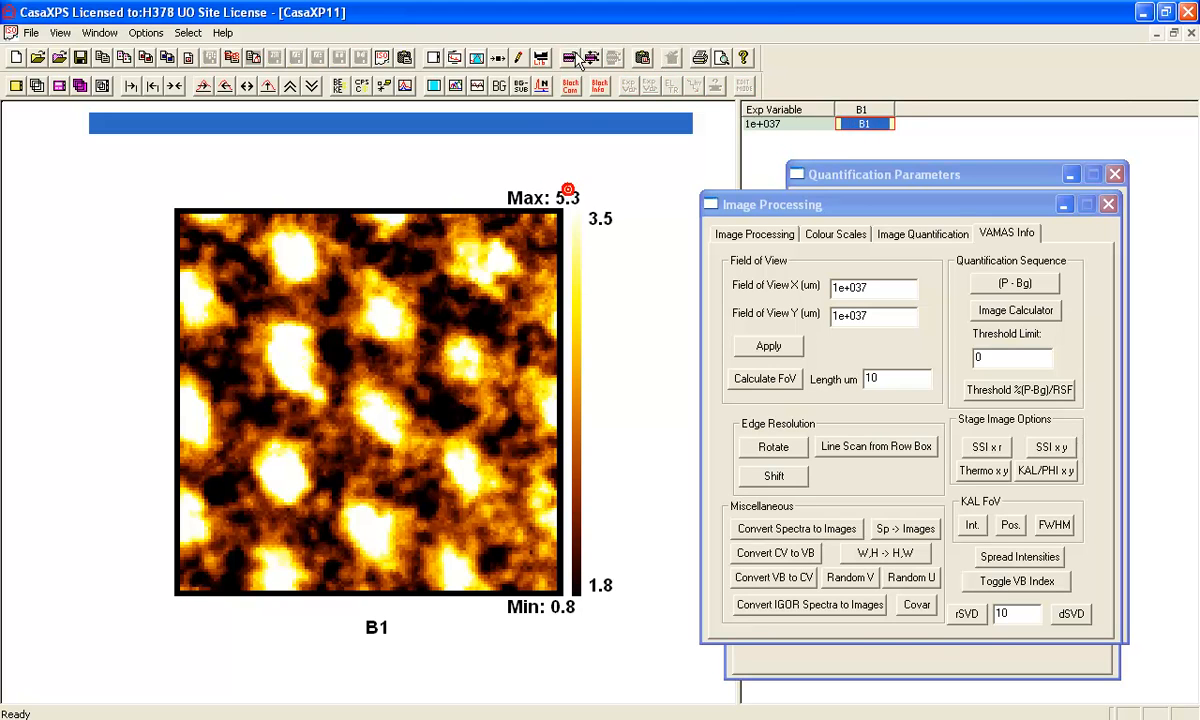
click(601, 88)
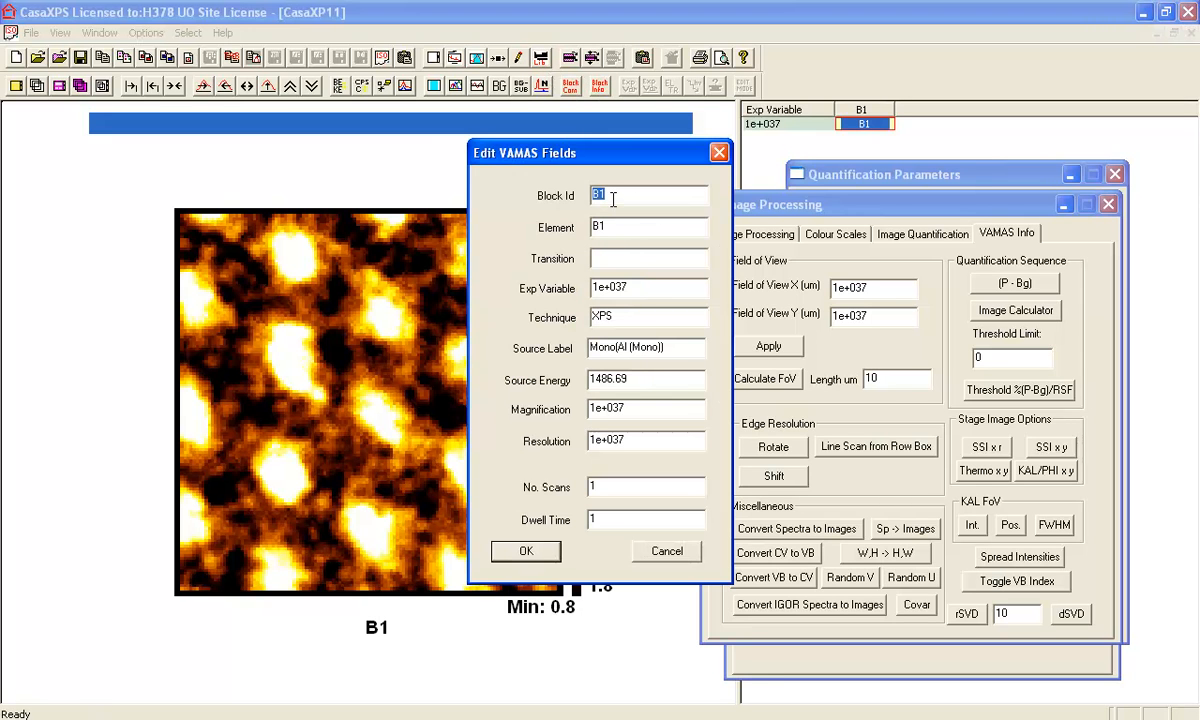
text(d)
text(epth (nm))
key(Return)
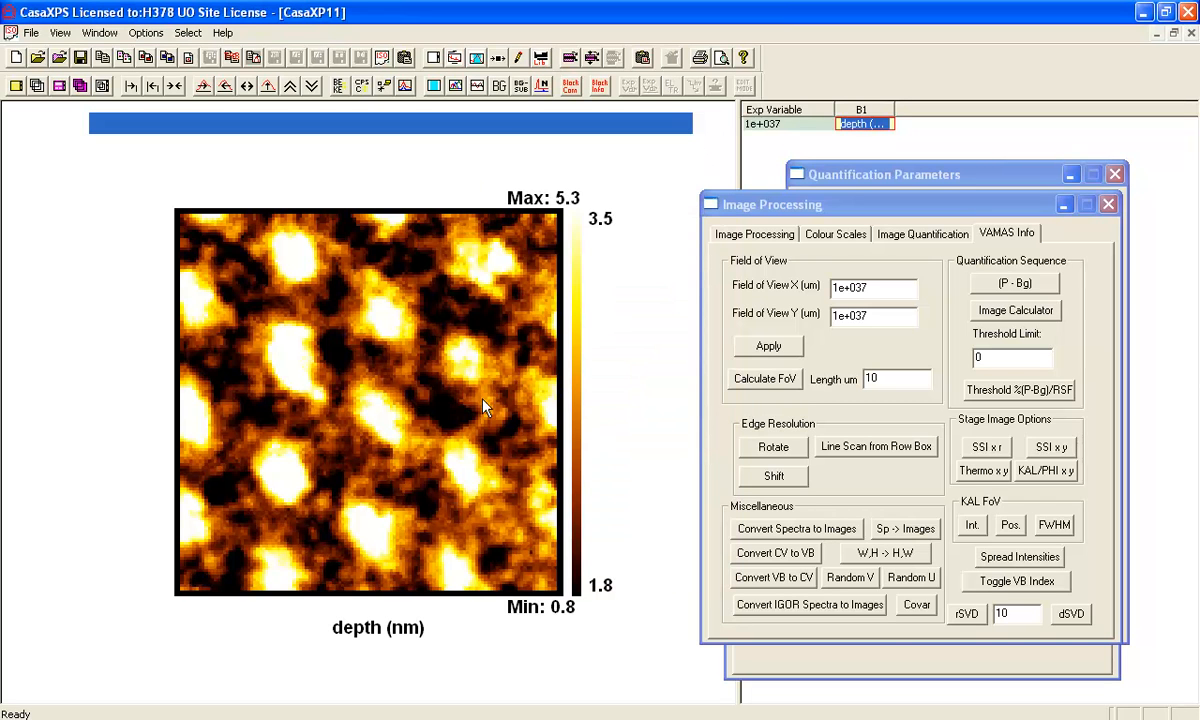